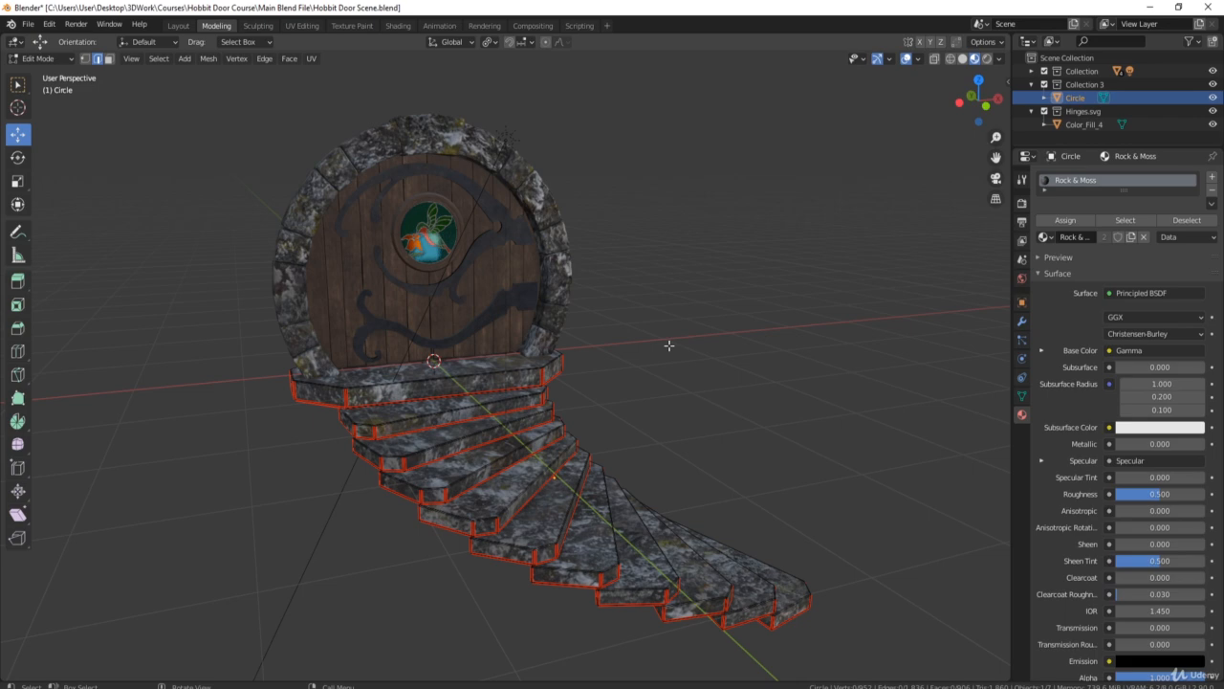
- Leave the stairs' edit mode, add a cube mesh and raise it about 1.48 m along Z
middle_click_drag(510, 433, 445, 428)
key("Tab")
middle_click_drag(523, 431, 550, 433)
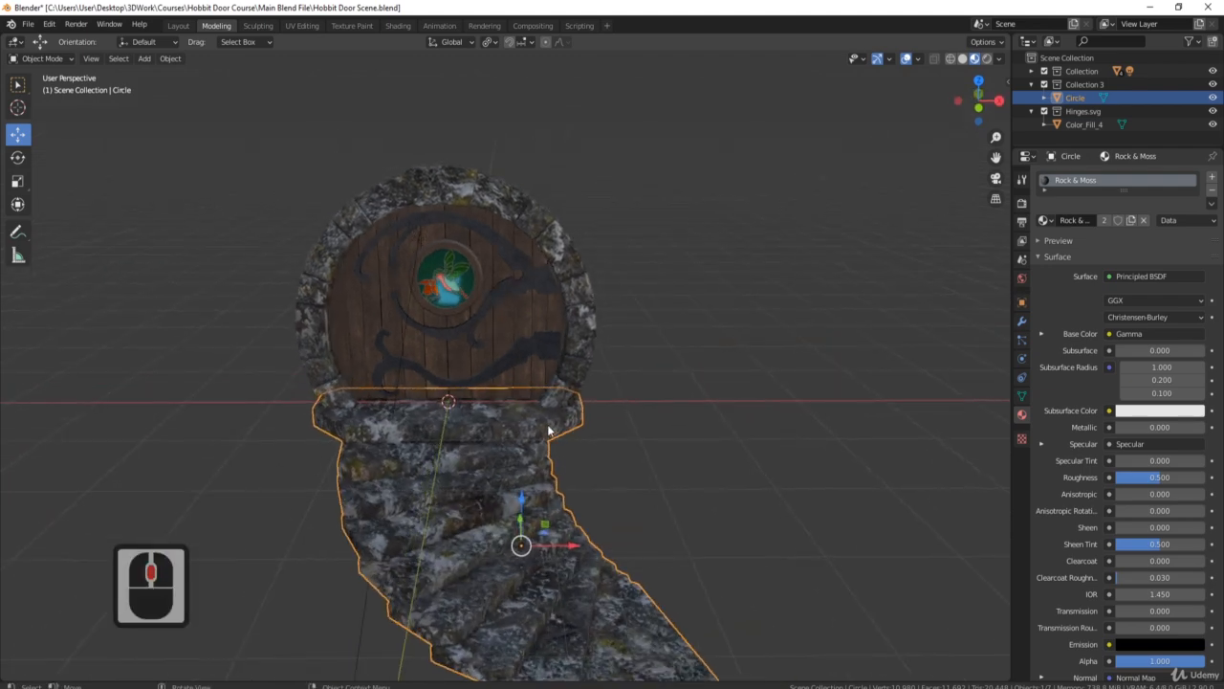
key("shift+a")
mouse_move(548, 423)
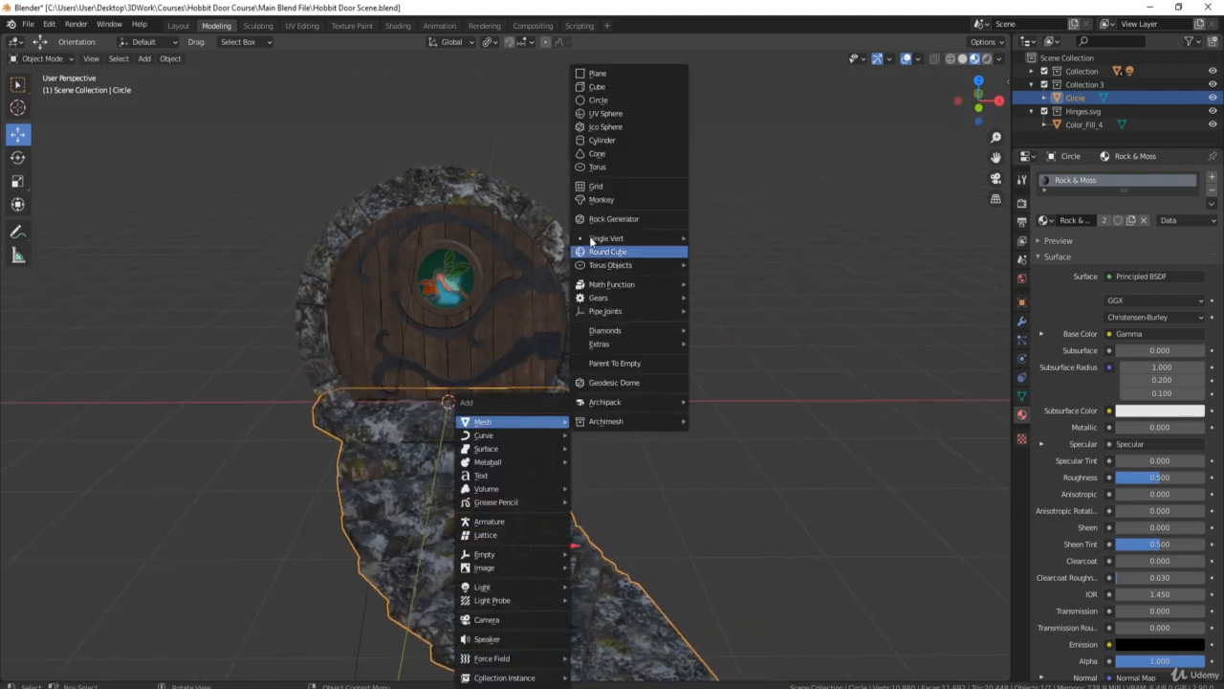
left_click(597, 86)
middle_click_drag(607, 133, 625, 381)
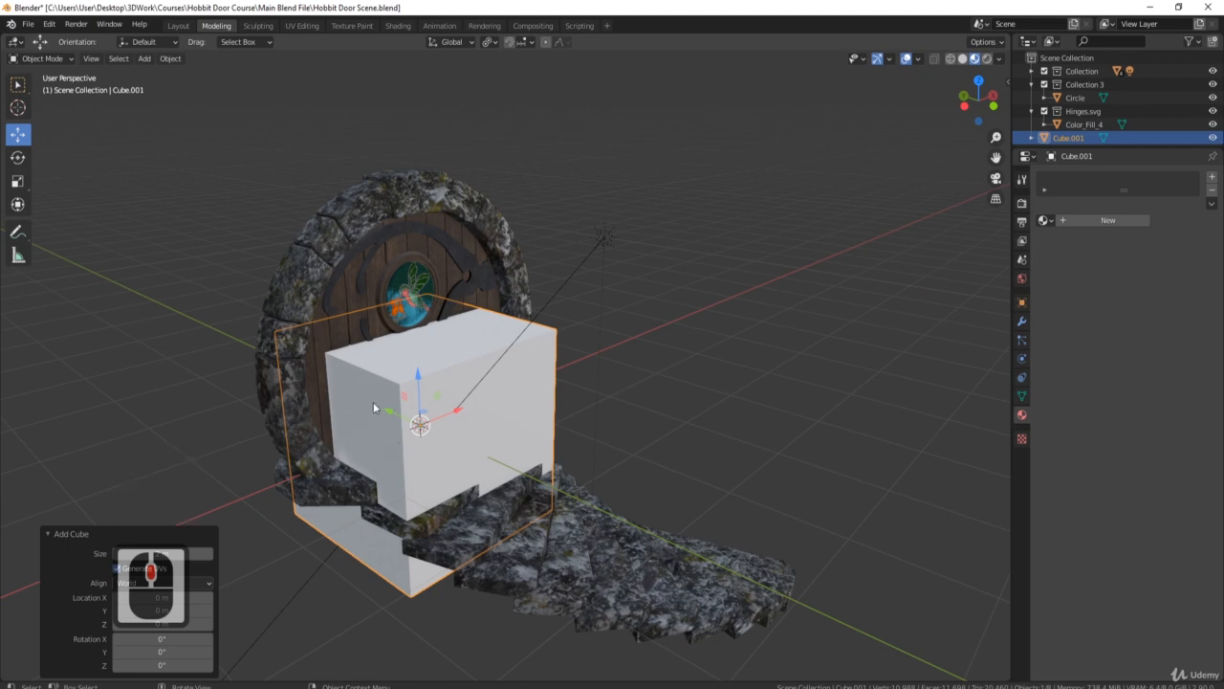
left_click_drag(390, 411, 612, 281)
- Scale the cube down to about 0.09 and stretch it along Z by about 4.88 to form a tall post
middle_click_drag(756, 373, 635, 350)
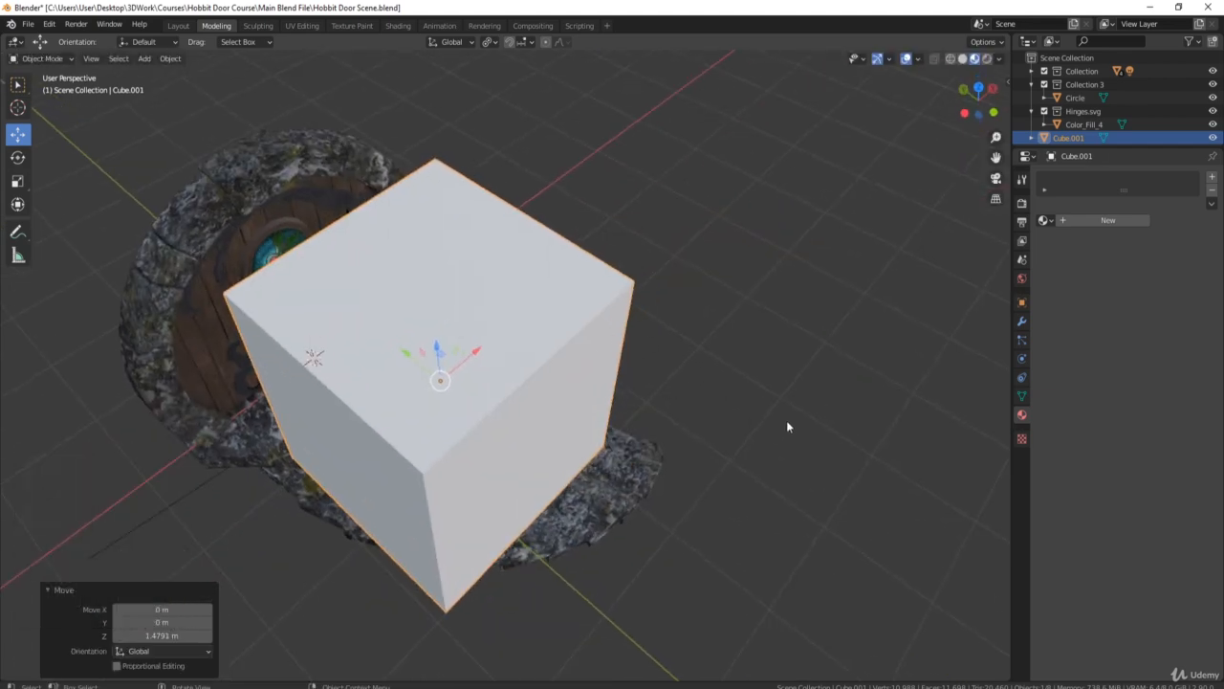
key("s")
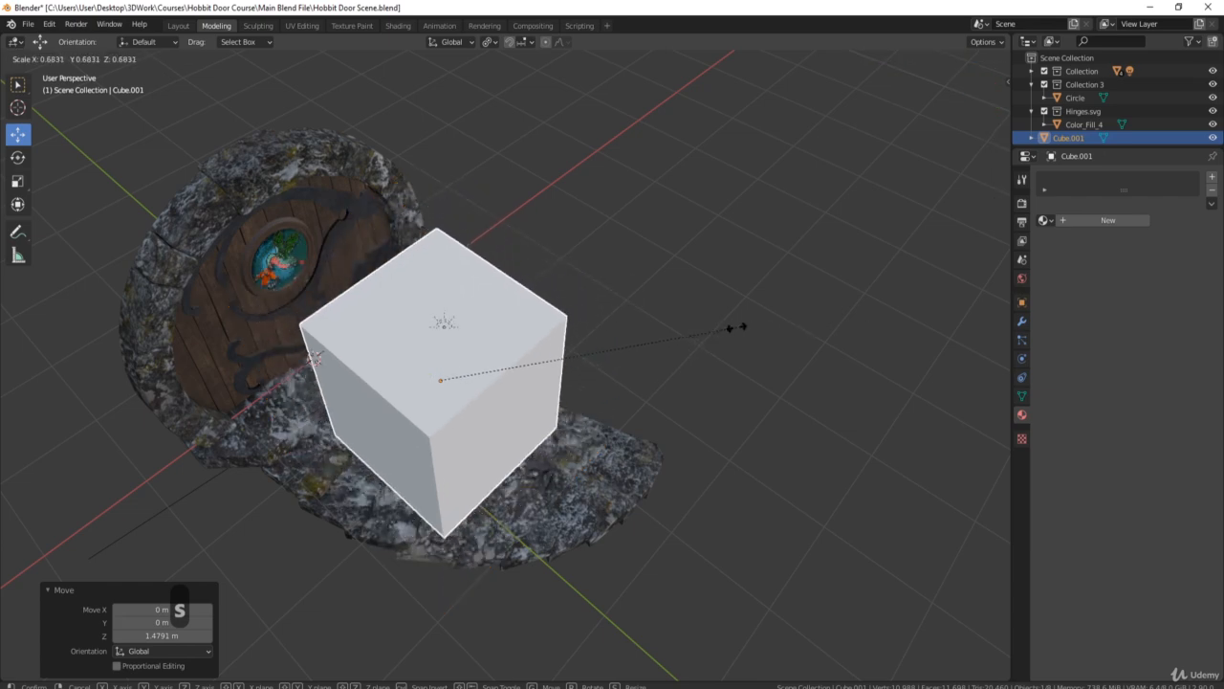
left_click(483, 360)
middle_click_drag(483, 361, 631, 449)
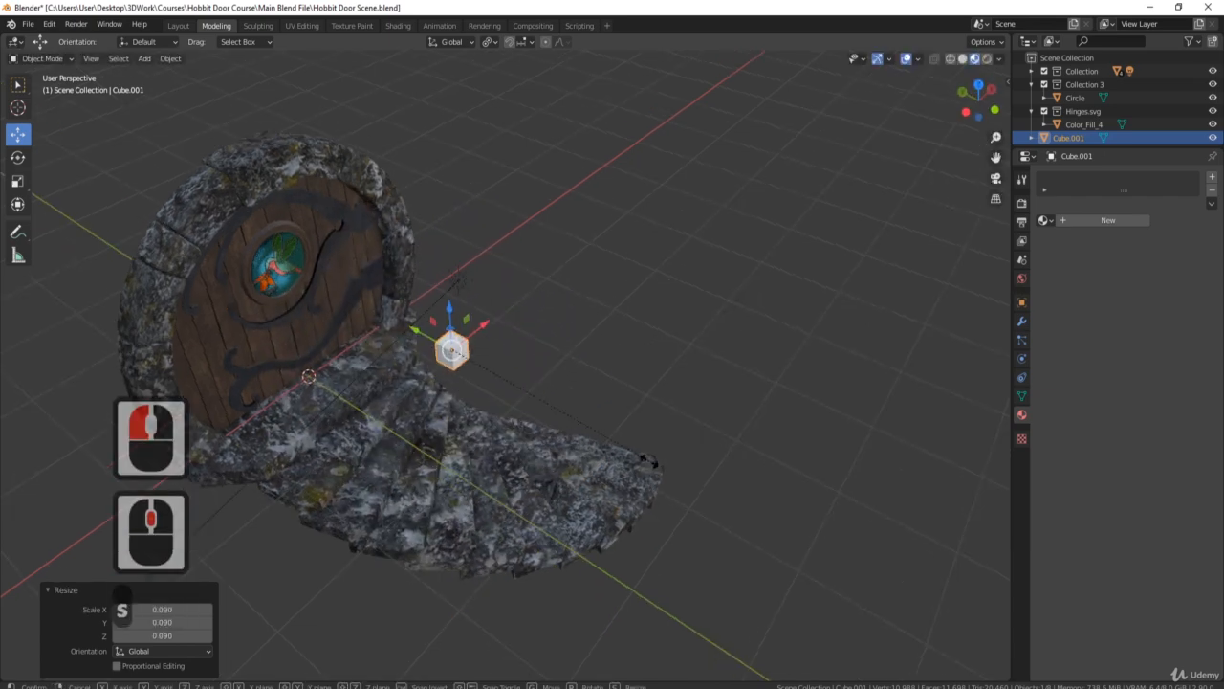
key("s")
key("z")
left_click(490, 528)
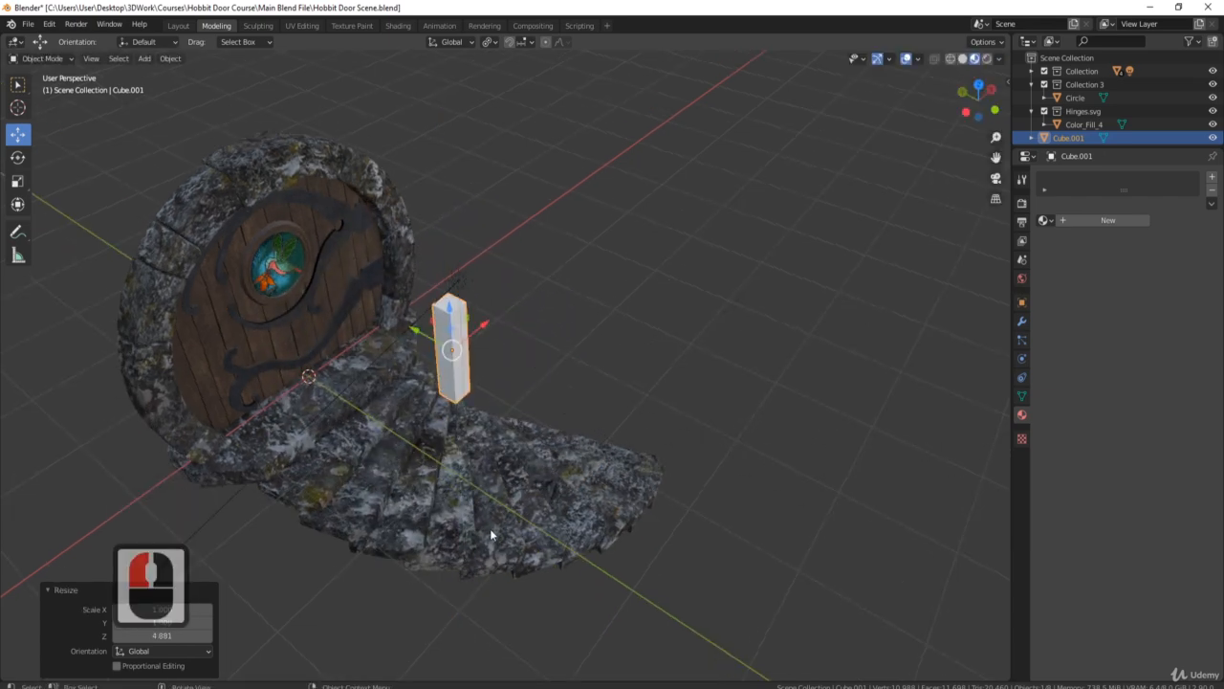
- Add three evenly spaced horizontal loop cuts to the post and bevel them into bands about 0.065 m wide with one segment
scroll(587, 384, "up", 4)
middle_click_drag(522, 362, 732, 527)
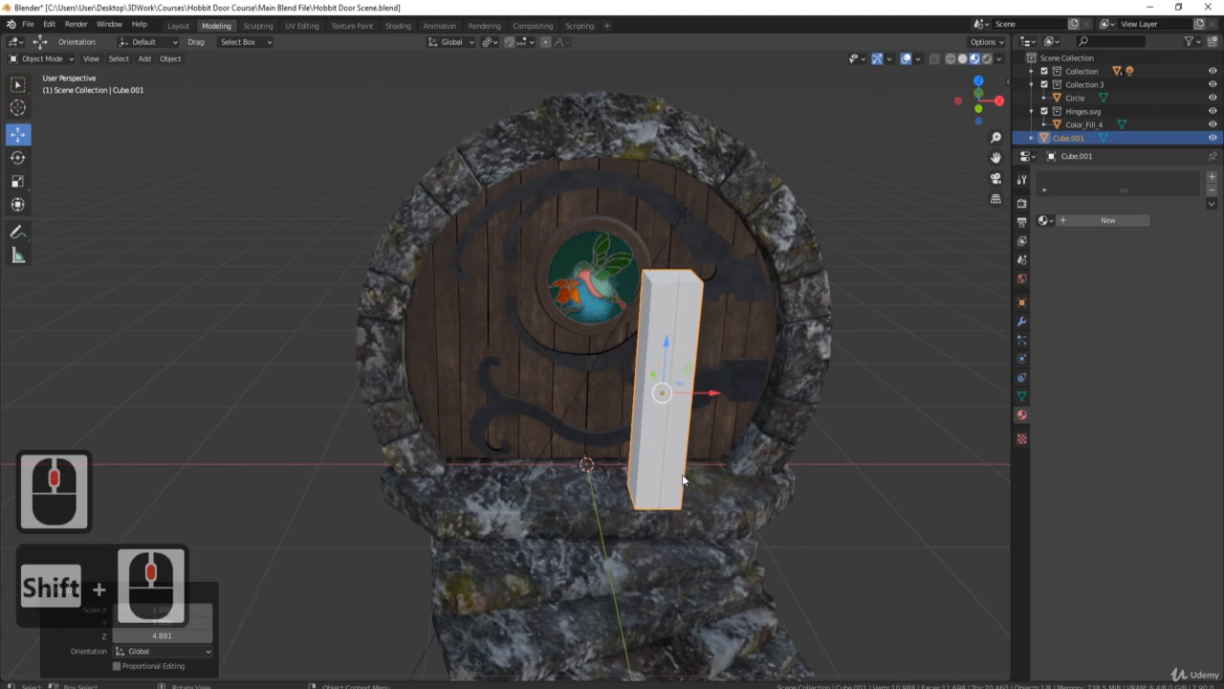
middle_click_drag(683, 482, 650, 529, "shift")
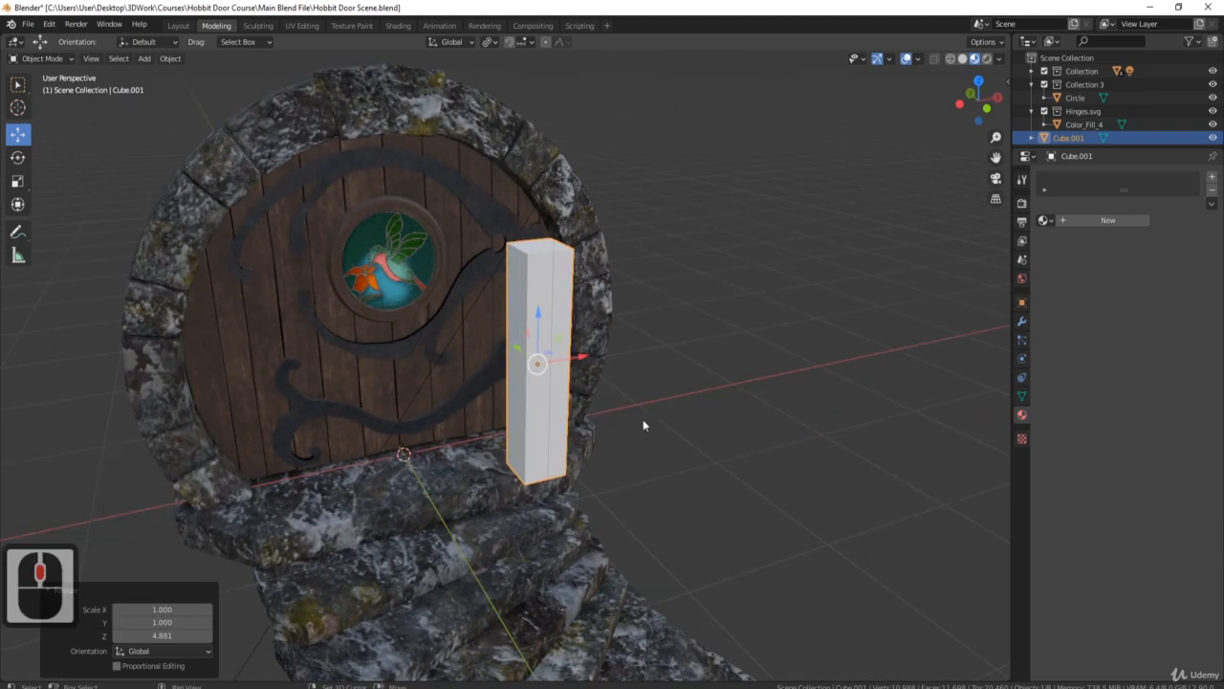
middle_click_drag(643, 425, 585, 349, "shift")
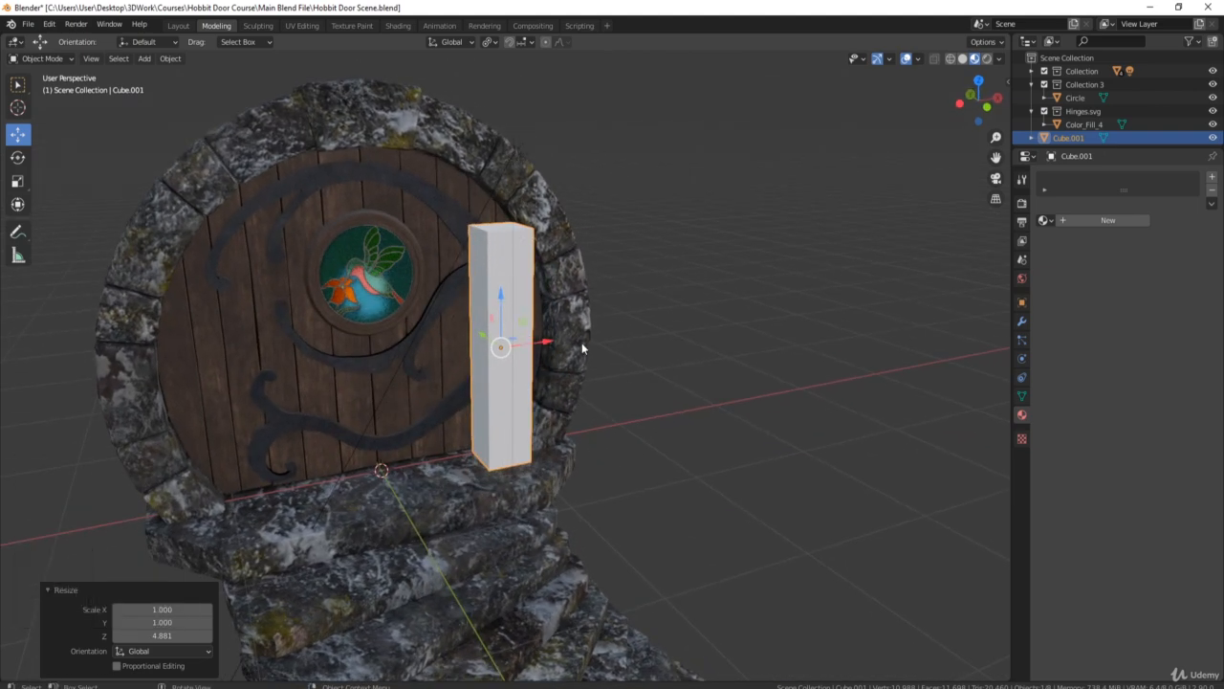
key("Tab")
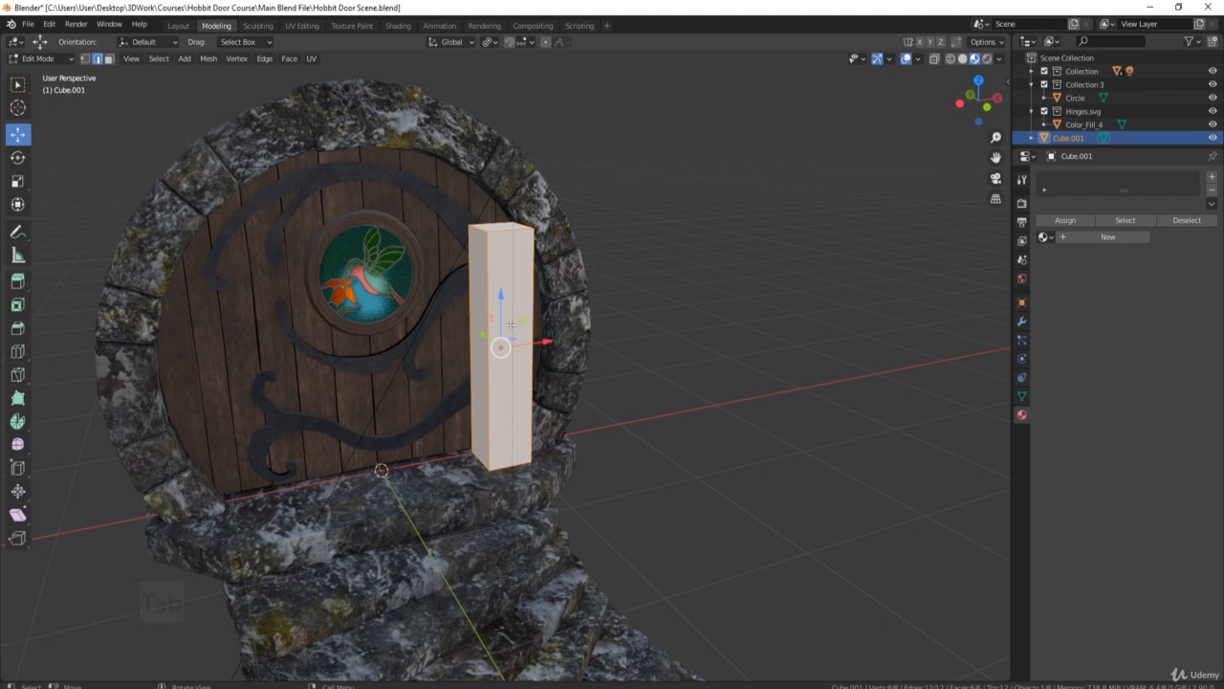
key("ctrl+r")
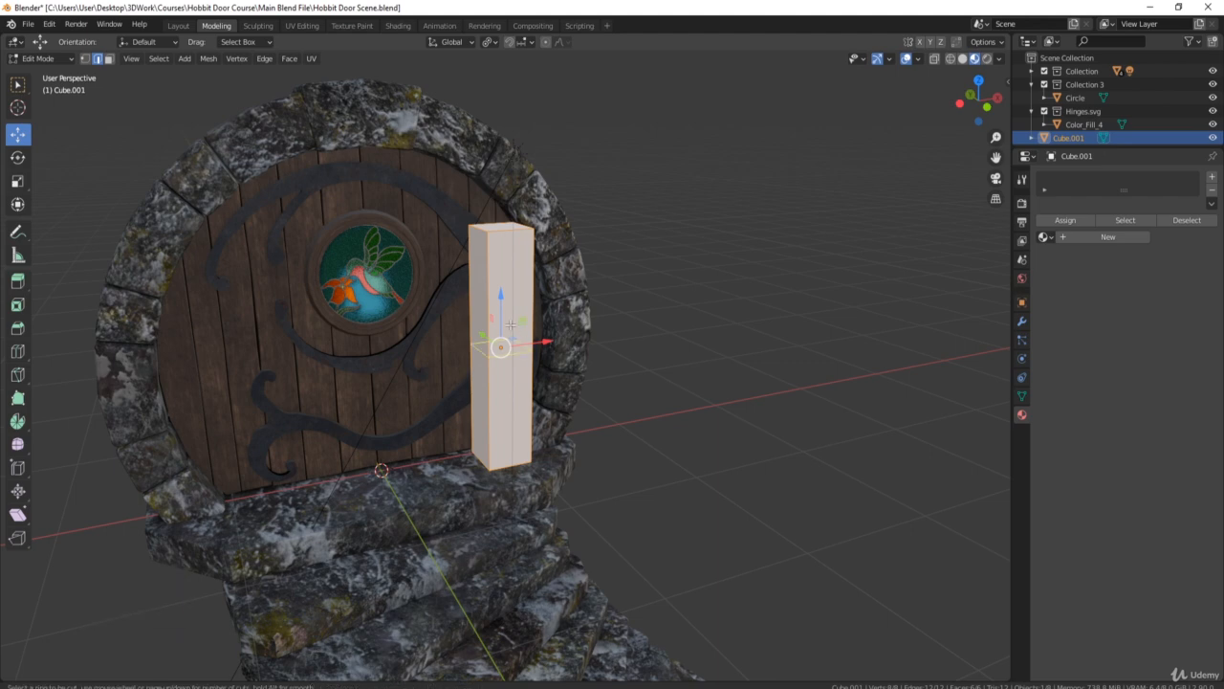
scroll(511, 325, "up", 1)
left_click(511, 325)
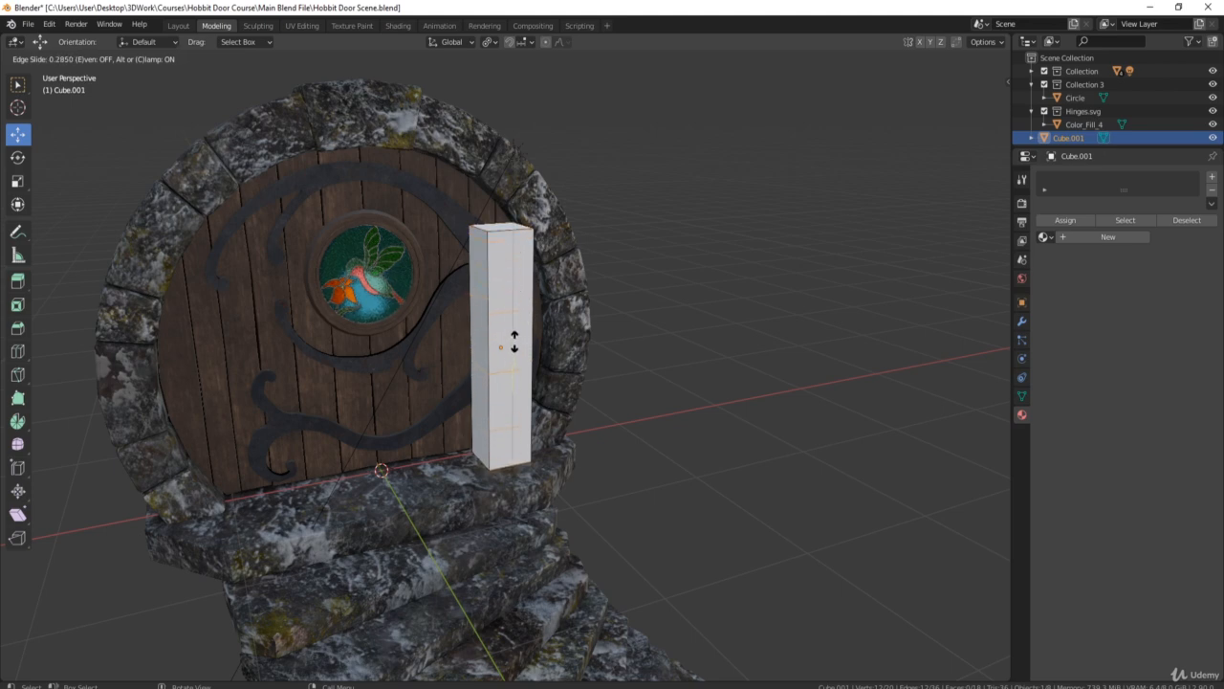
right_click(537, 323)
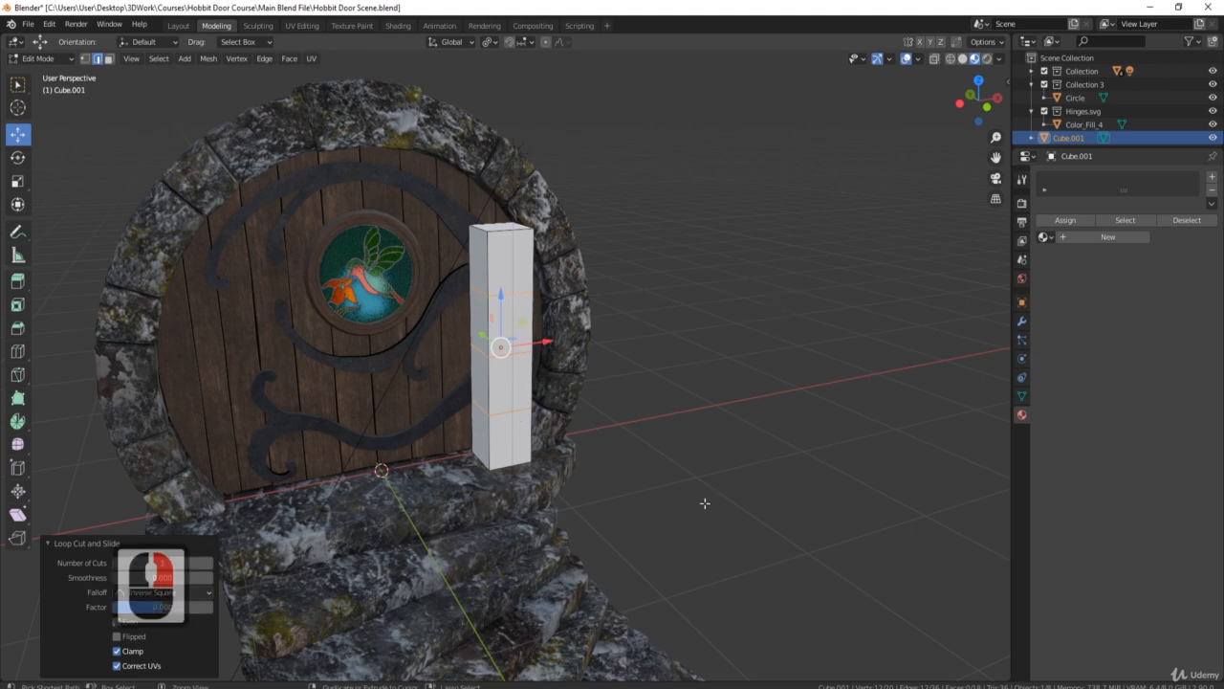
key("ctrl+b")
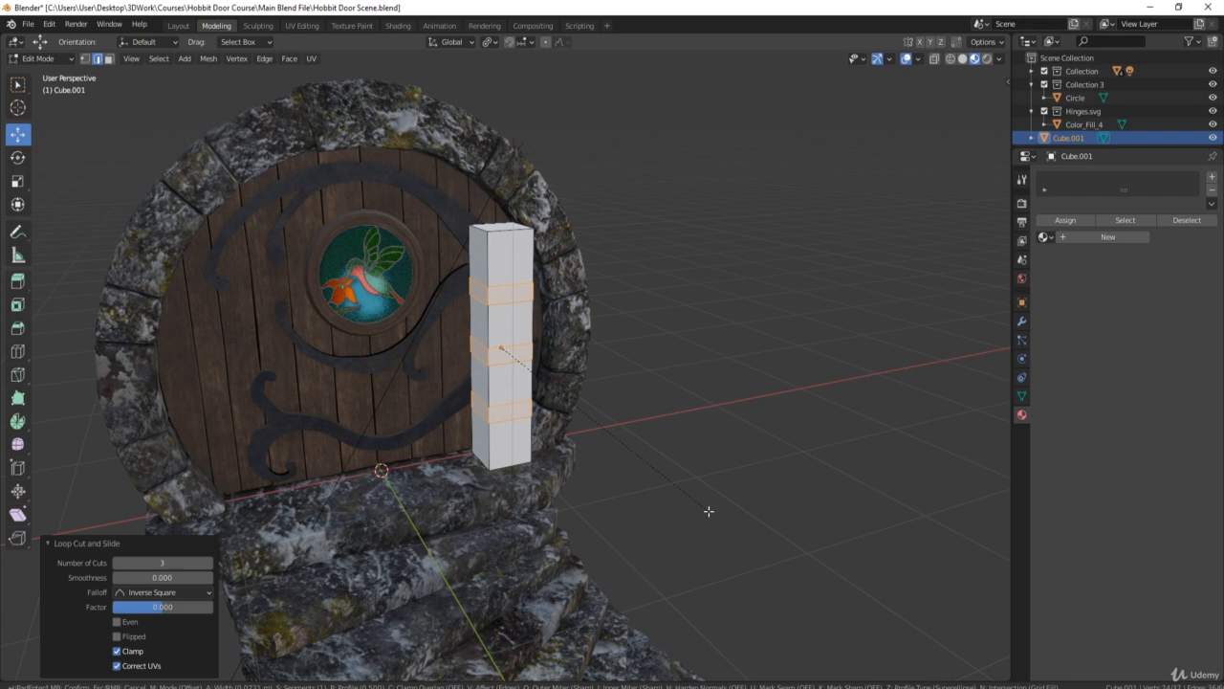
left_click(708, 511)
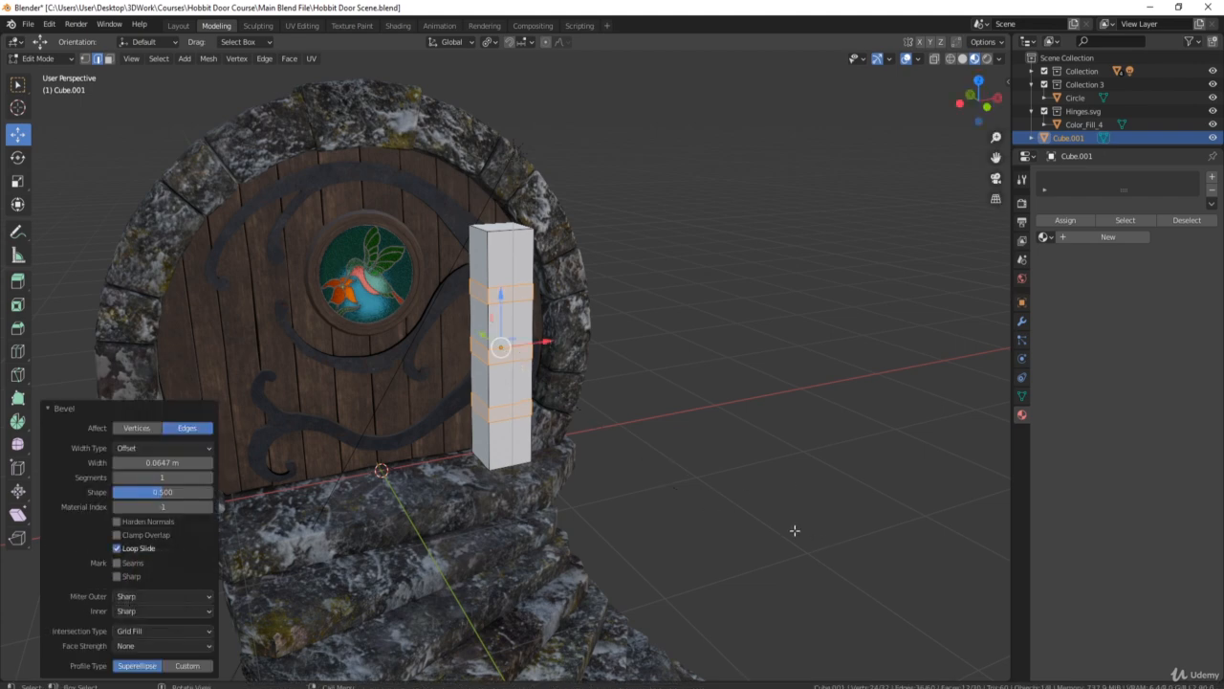
- Extrude the three bands in place and scale them to about 0.823 to form recessed grooves around the post
middle_click_drag(493, 334, 590, 226)
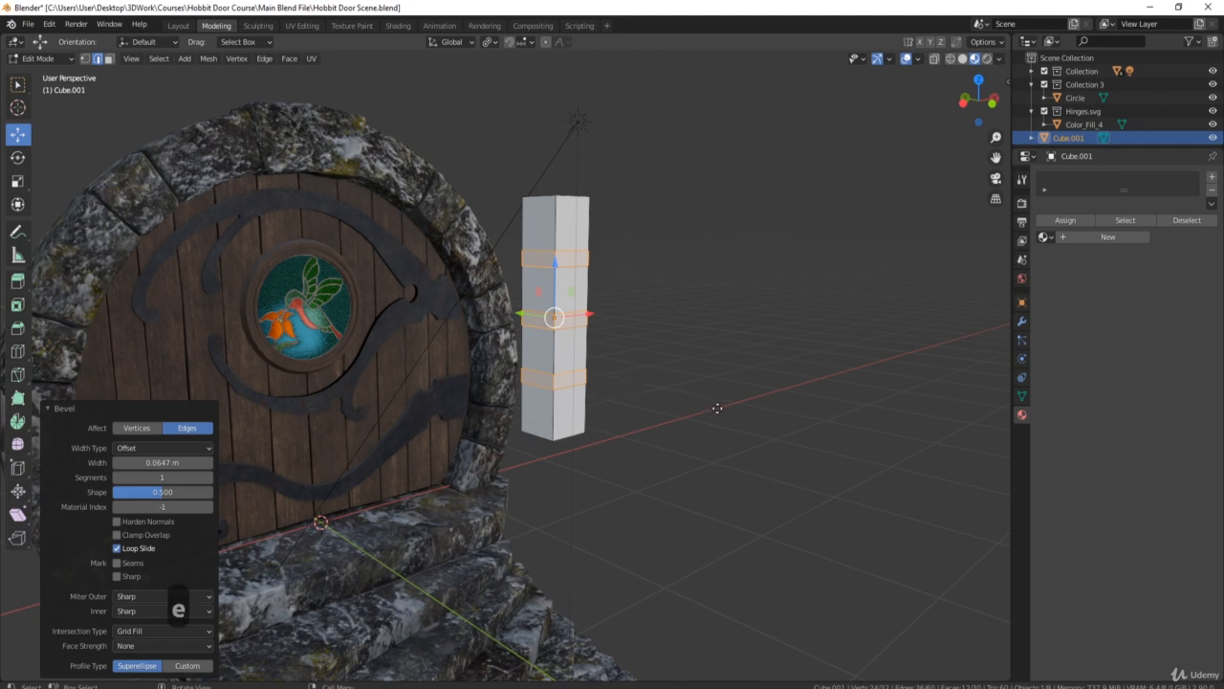
key("e")
right_click(718, 407)
key("s")
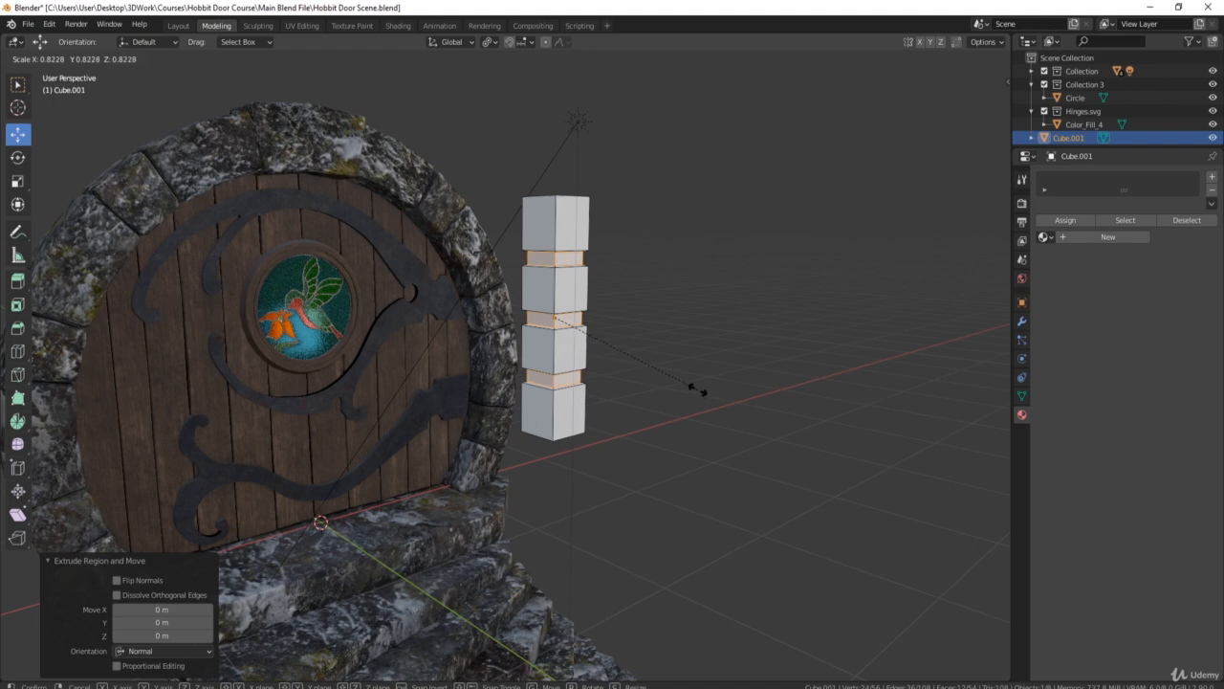
left_click(698, 390)
middle_click_drag(705, 366, 544, 357)
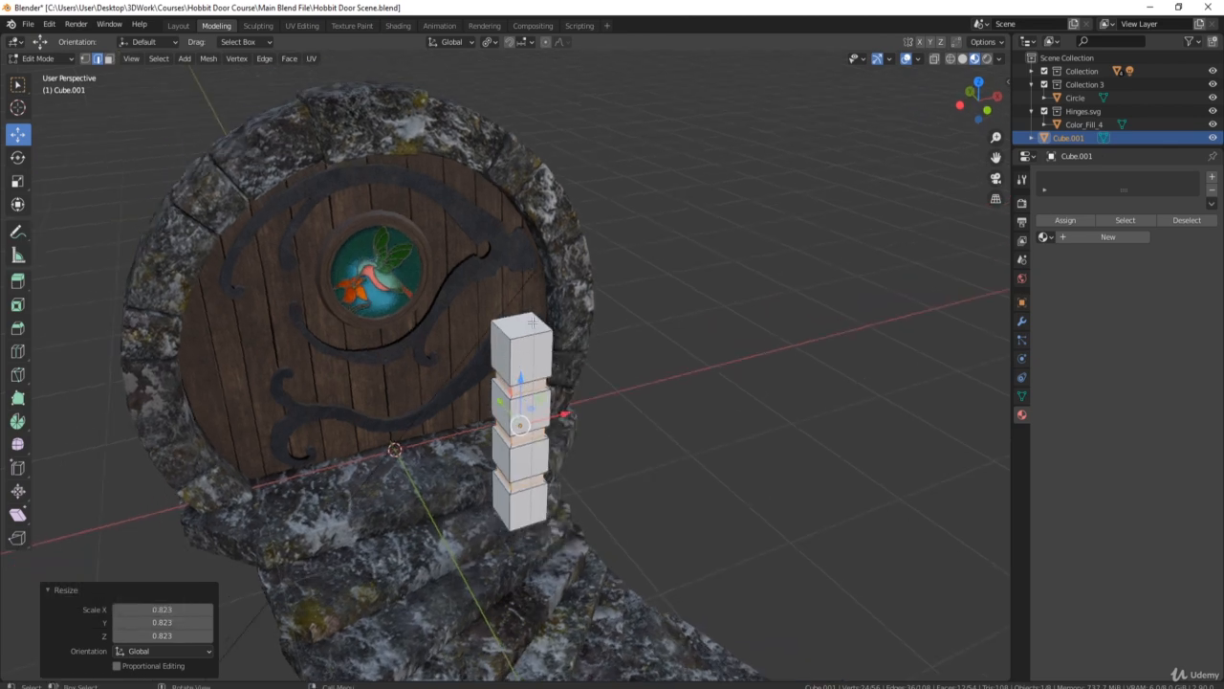
- Select the post's vertical corner edges in edge select mode and mark them as seams
middle_click_drag(552, 370, 550, 366, "shift")
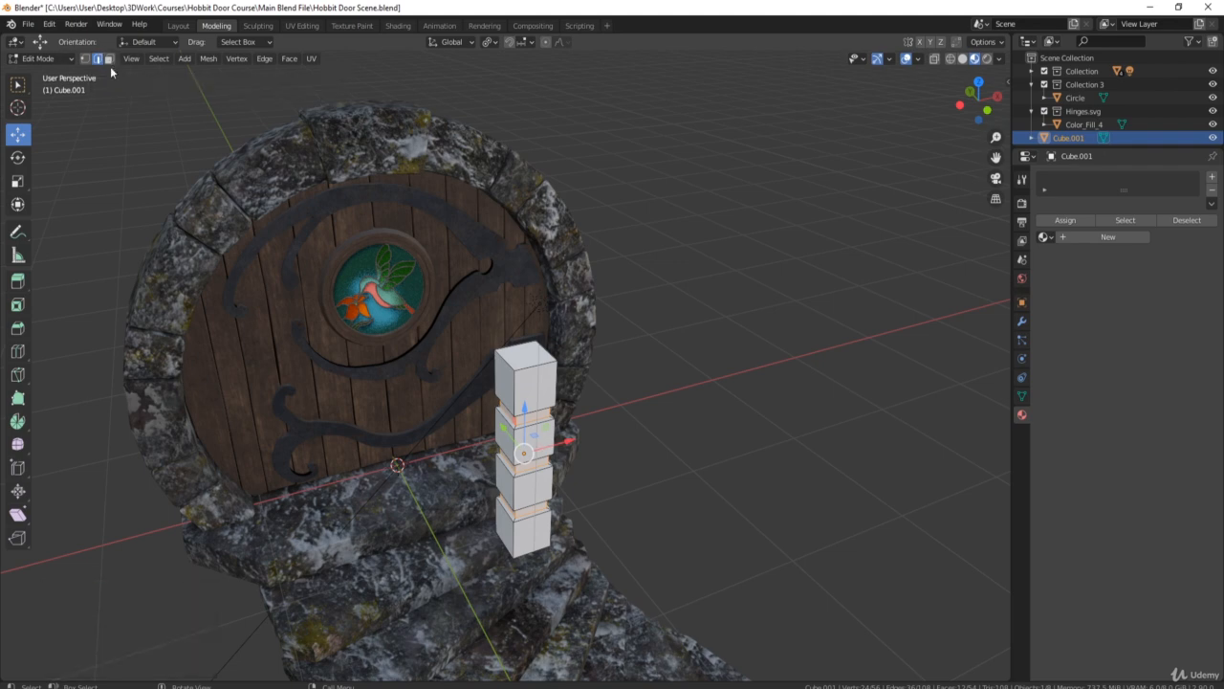
left_click(97, 59)
middle_click_drag(660, 440, 443, 349)
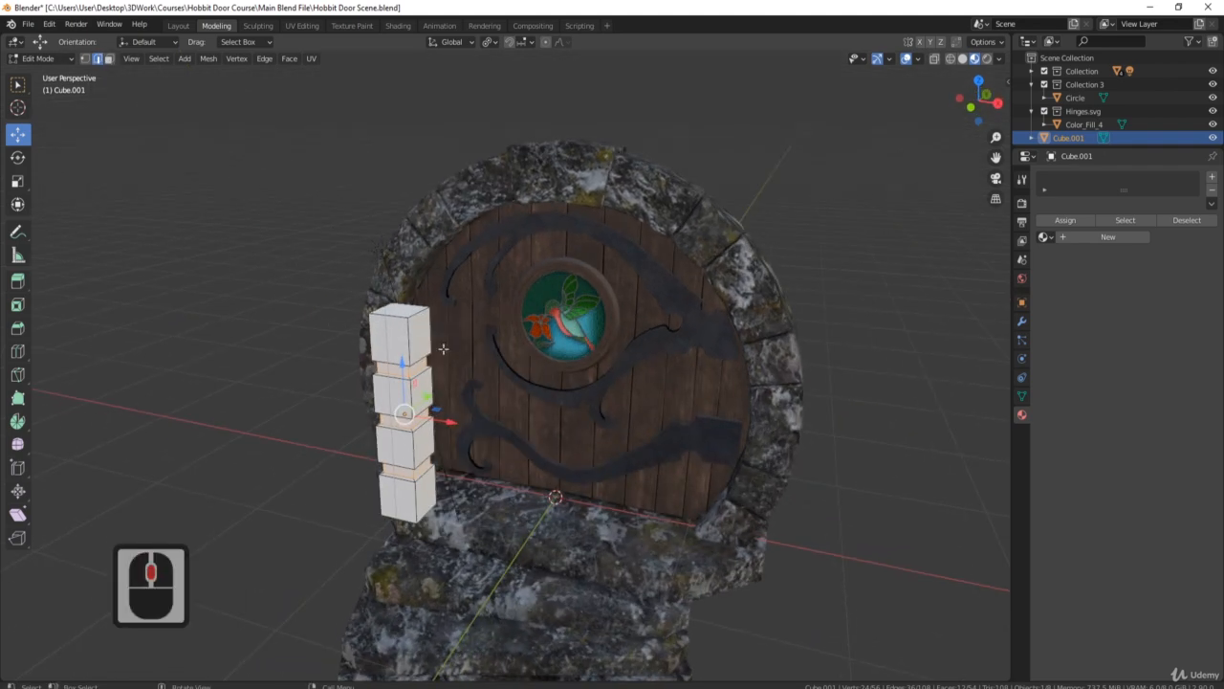
double_click(406, 342)
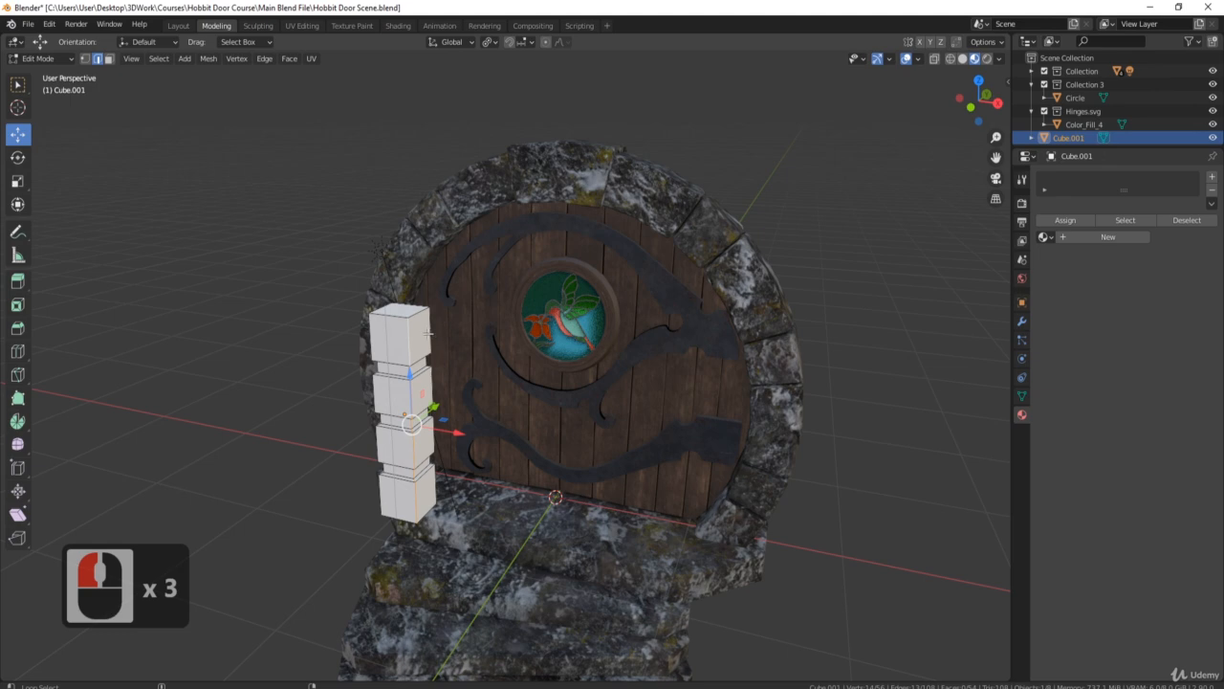
left_click(427, 333)
right_click(551, 407)
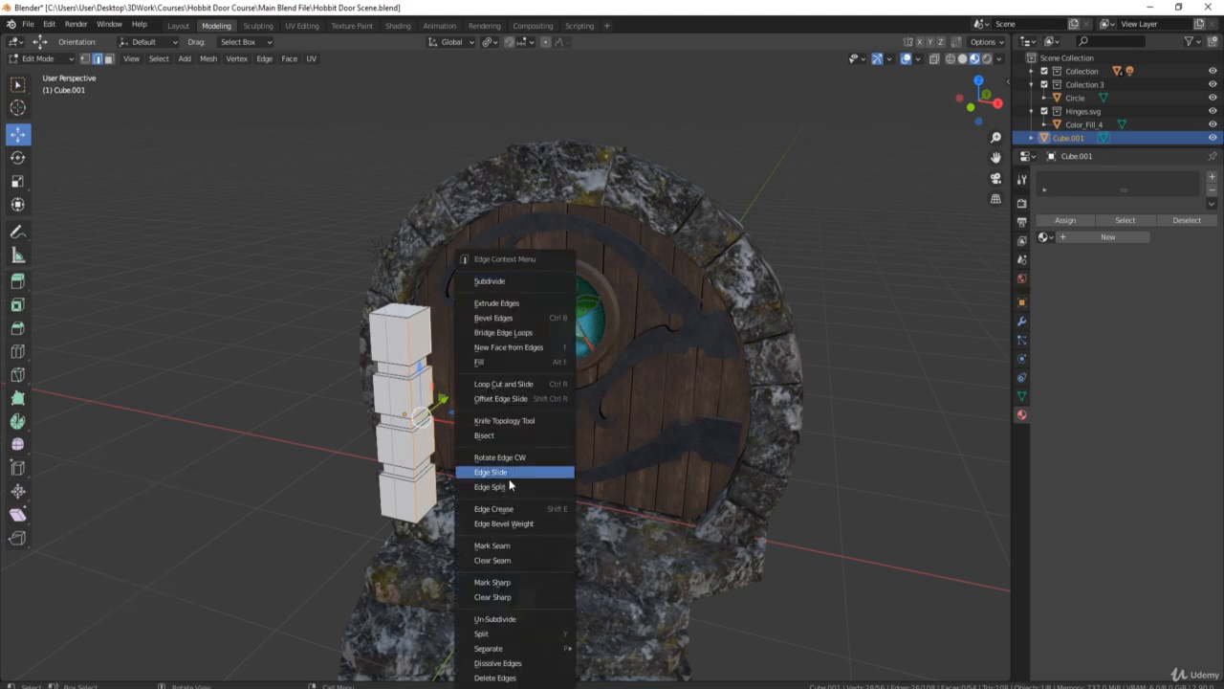
left_click(503, 545)
middle_click_drag(504, 547, 536, 419)
middle_click_drag(553, 357, 469, 328)
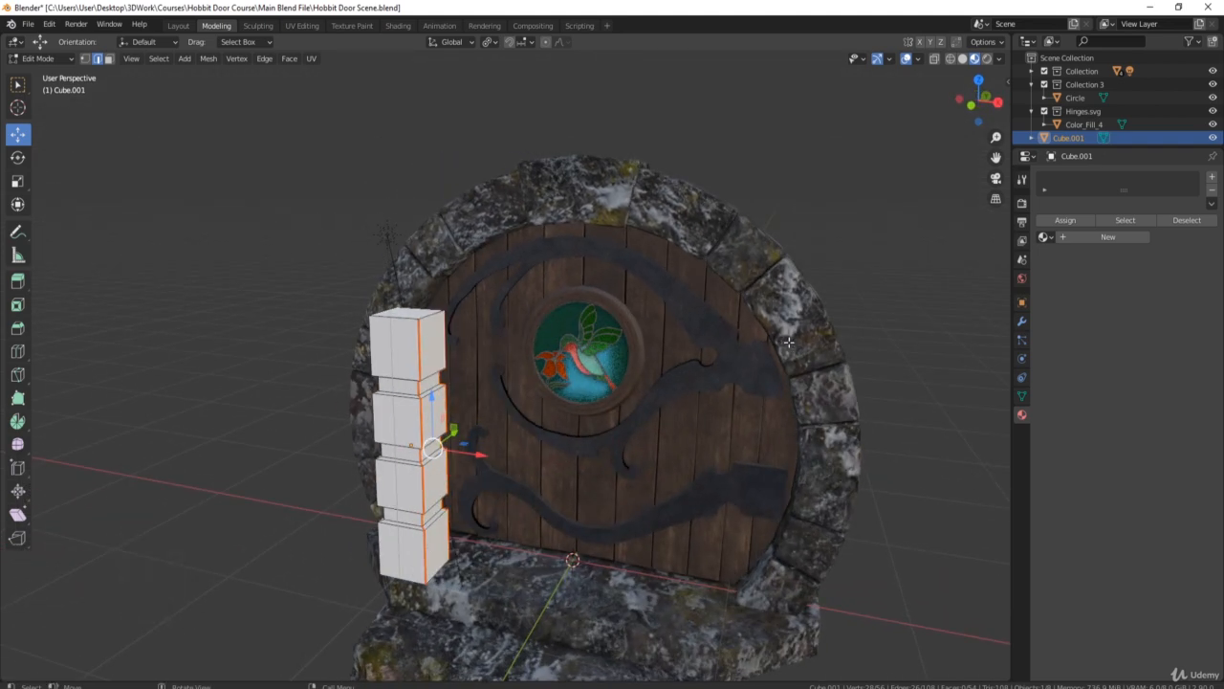
- Select three edges of the post's top face and mark them as seams
middle_click_drag(788, 341, 466, 462)
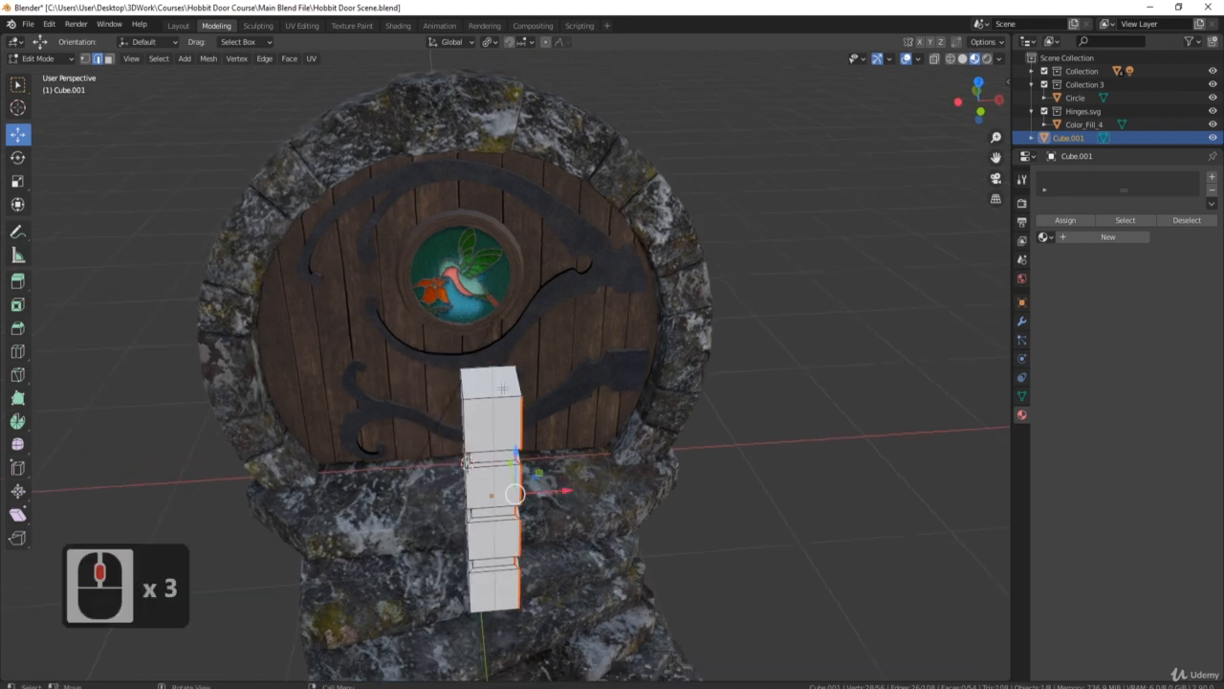
left_click(499, 400)
left_click(465, 388, "shift")
middle_click_drag(466, 389, 622, 421)
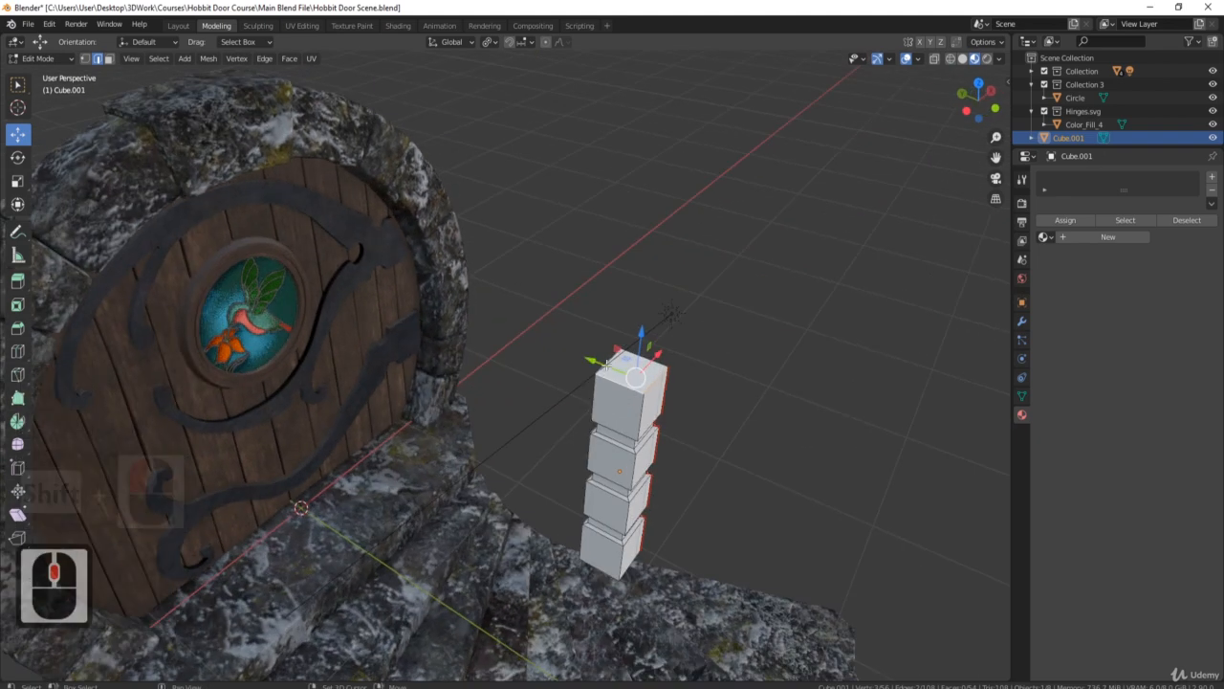
left_click(610, 362, "shift")
right_click(710, 382)
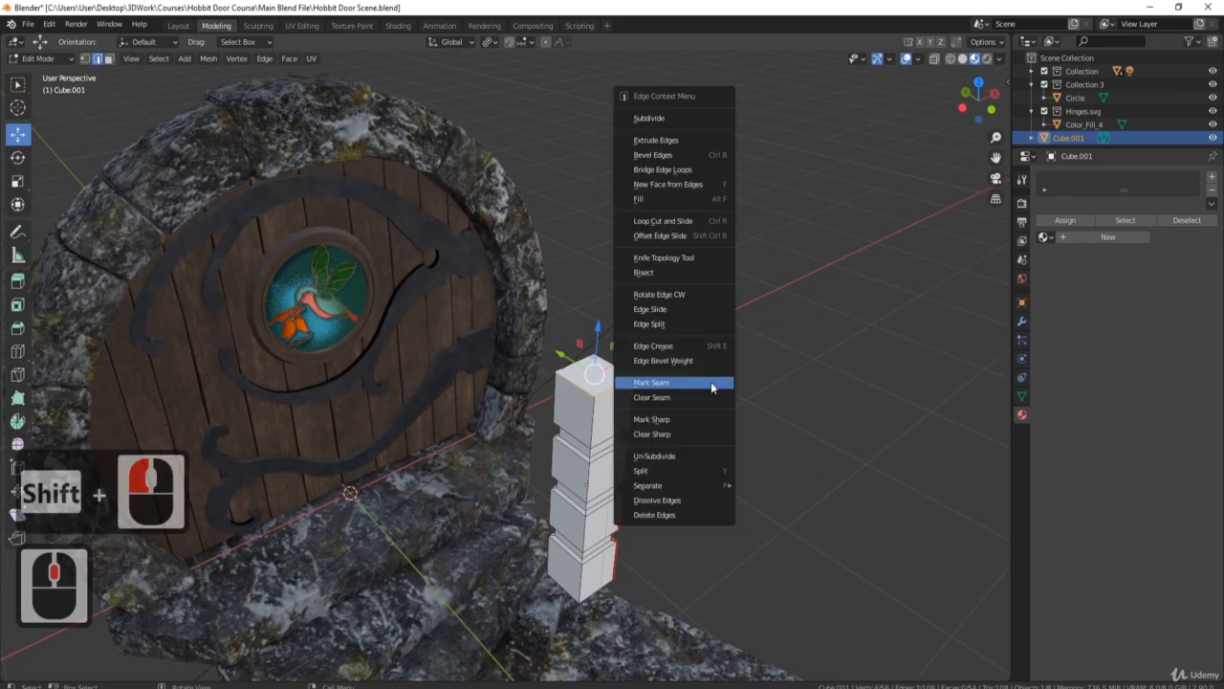
left_click(648, 369)
- Select the inner and outer edge loops around the post's uppermost groove
middle_click_drag(768, 484, 706, 388)
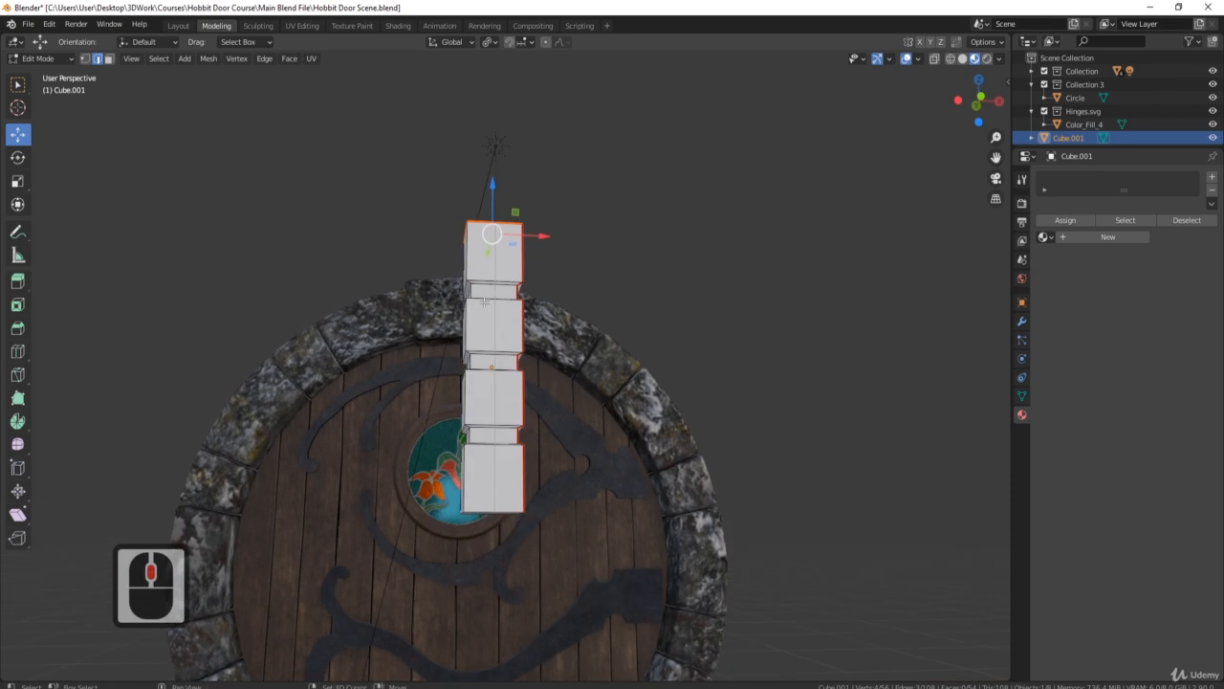
scroll(549, 338, "up", 2)
middle_click_drag(488, 299, 556, 279, "shift")
double_click(556, 280)
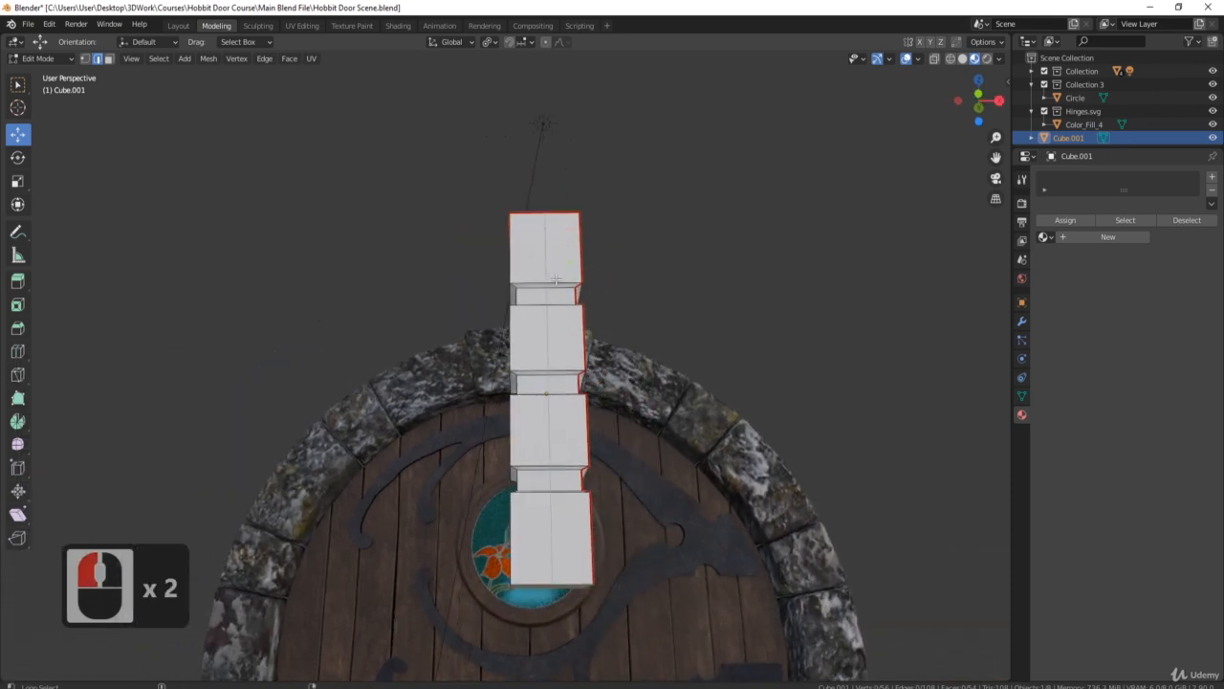
middle_click_drag(641, 325, 602, 469)
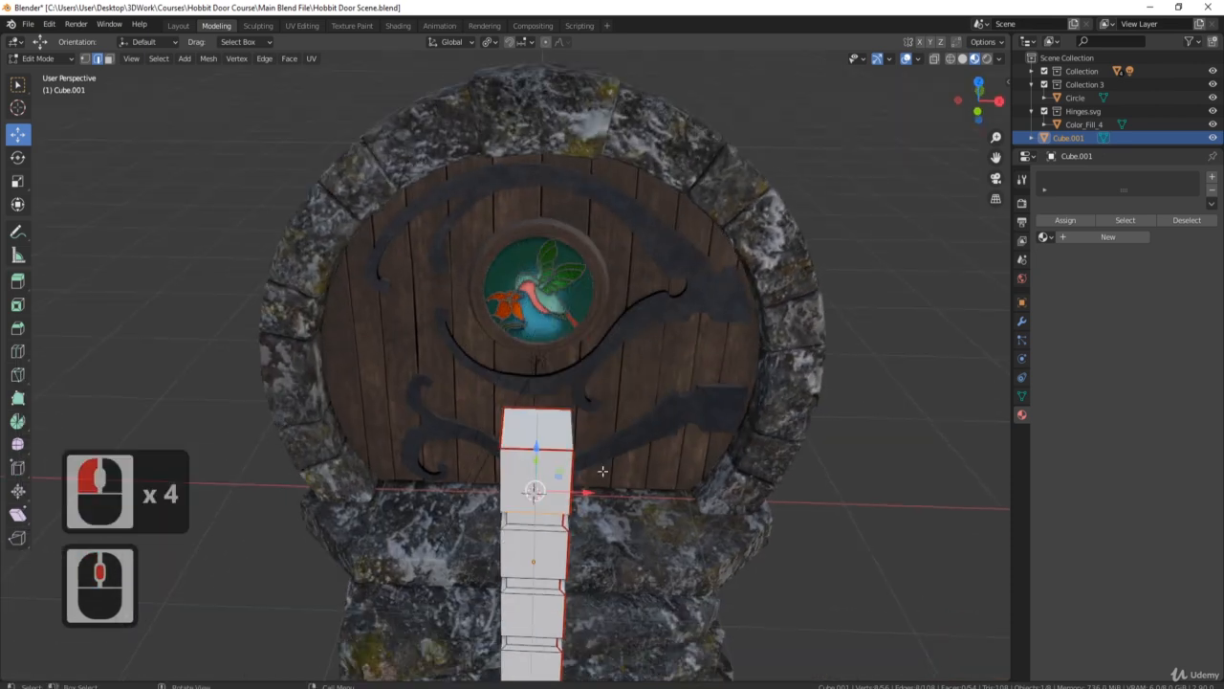
left_click(540, 528, "alt+shift")
left_click(540, 530, "alt+shift")
middle_click_drag(595, 546, 549, 302)
left_click(551, 473, "alt+shift")
- Add the inner and outer edge loops of the middle and lowest grooves to the selection
double_click(526, 283)
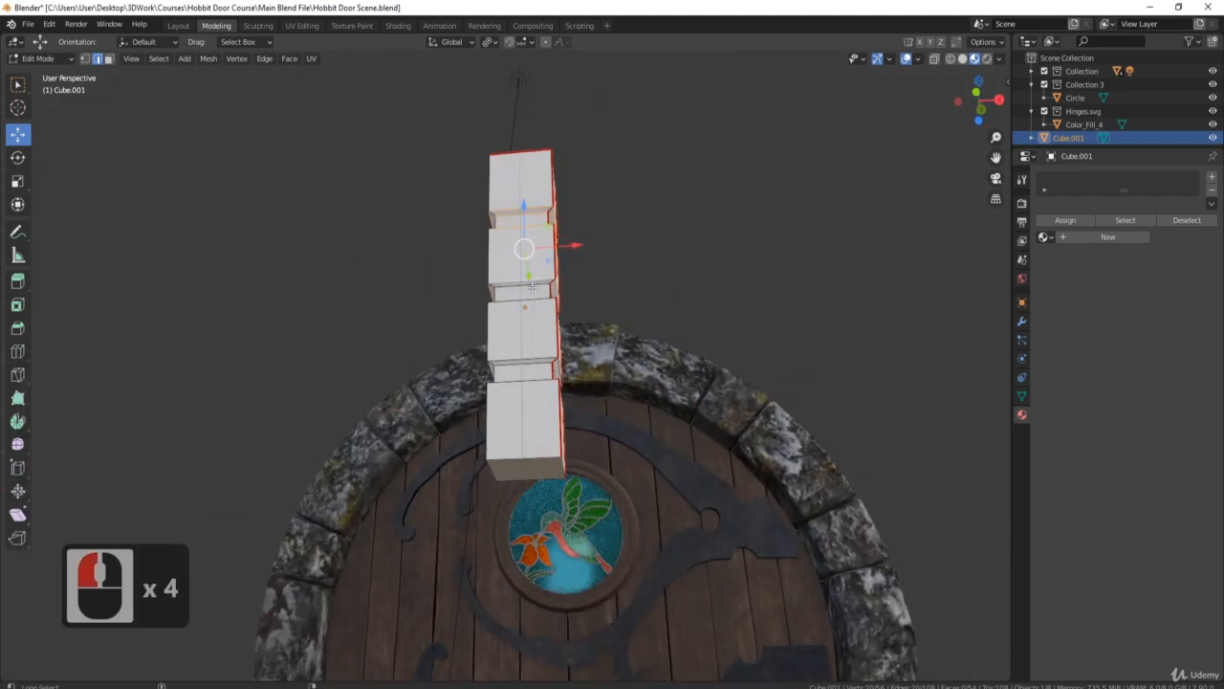
left_click(532, 287, "alt+shift")
middle_click_drag(533, 289, 533, 375)
left_click(536, 502, "alt+shift")
left_click(535, 511, "alt+shift")
left_click(533, 371, "alt+shift")
left_click(533, 373, "alt+shift")
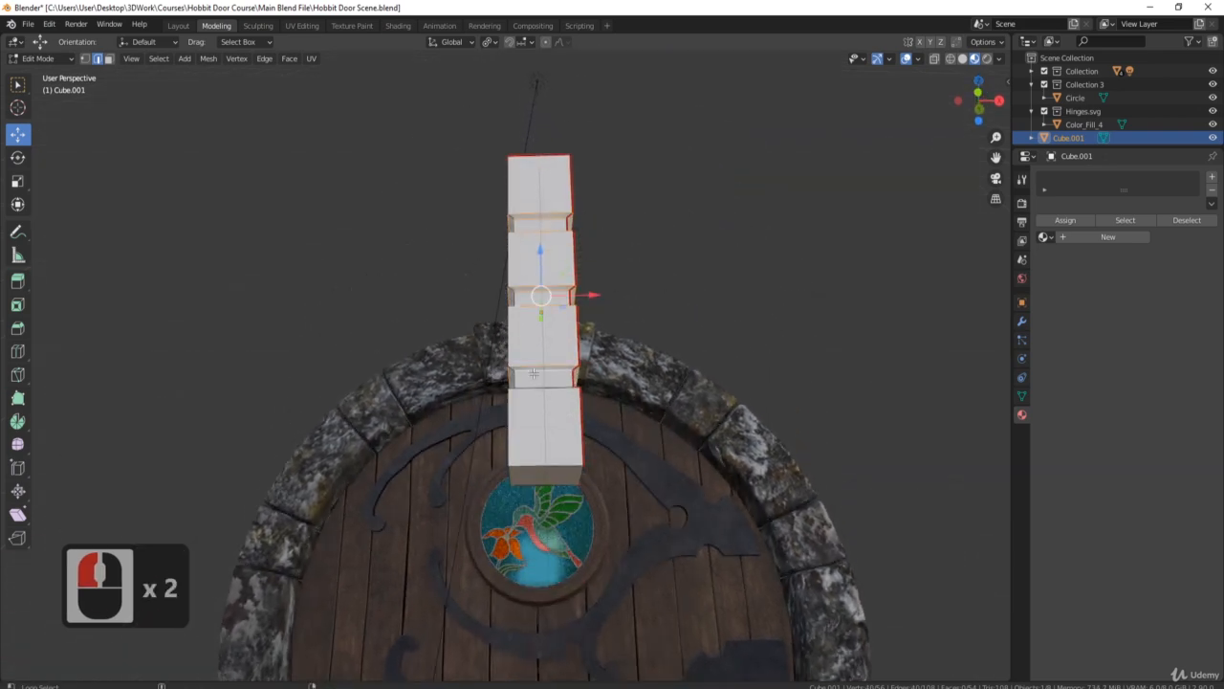
middle_click_drag(605, 412, 613, 486)
left_click(538, 532, "alt+shift")
left_click(537, 537, "alt+shift")
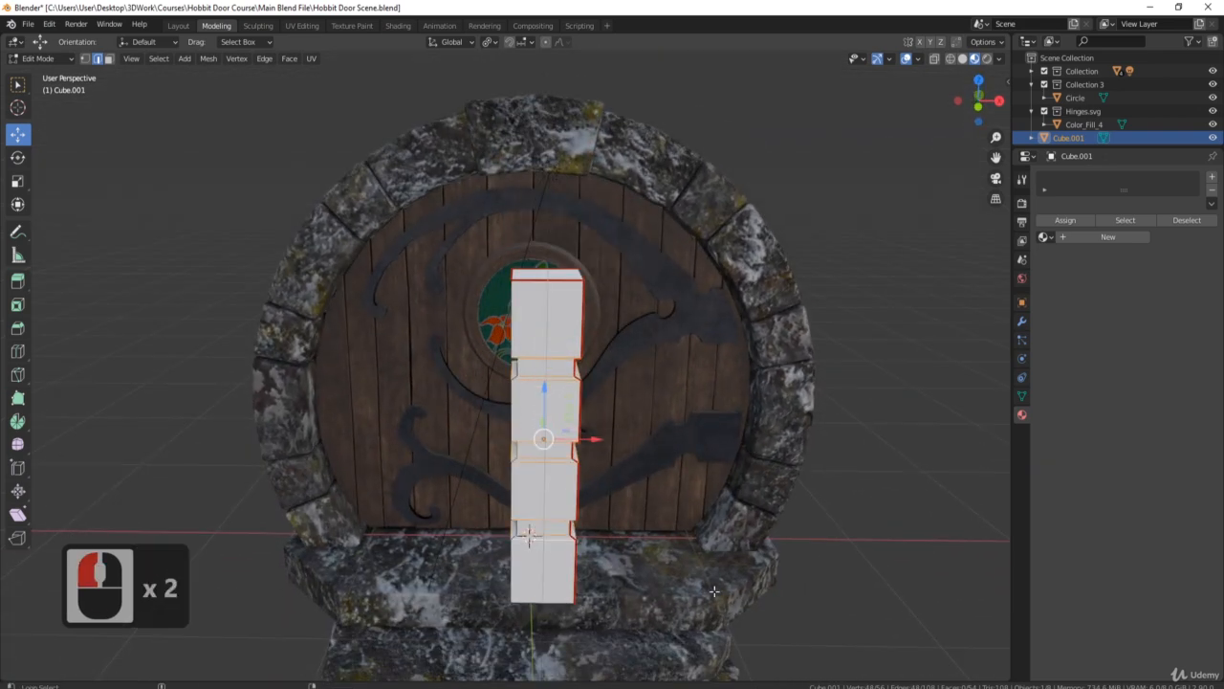
- Add three edges of the post's bottom face to the selection and mark all selected edges as seams
middle_click_drag(714, 591, 710, 490)
left_click(524, 446, "alt+shift")
mouse_move(583, 497)
middle_mouse_down()
mouse_move(578, 454)
mouse_move(567, 479)
mouse_move(593, 506)
mouse_move(599, 492)
middle_mouse_up()
left_click(528, 446, "shift")
left_click(541, 441, "shift")
right_click(599, 492)
left_click(599, 493)
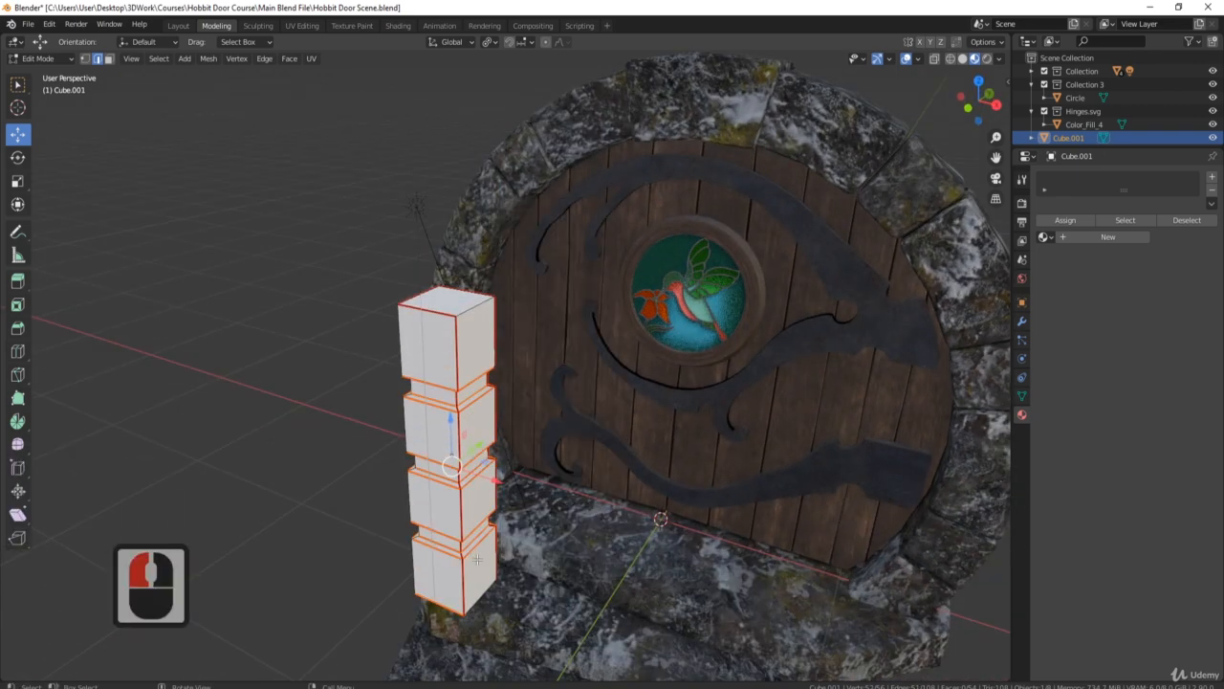
middle_click_drag(478, 559, 515, 494, "shift")
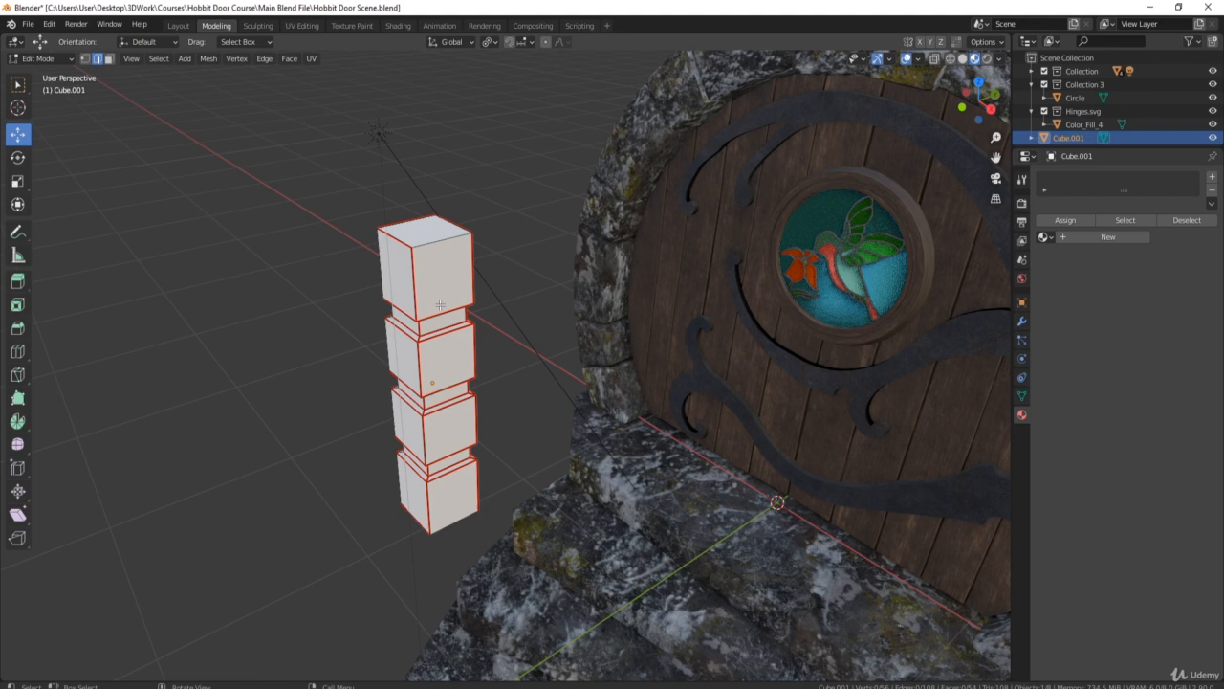
- Select the chain of vertical edges running down one corner of the post and clear its seams
left_click(443, 309)
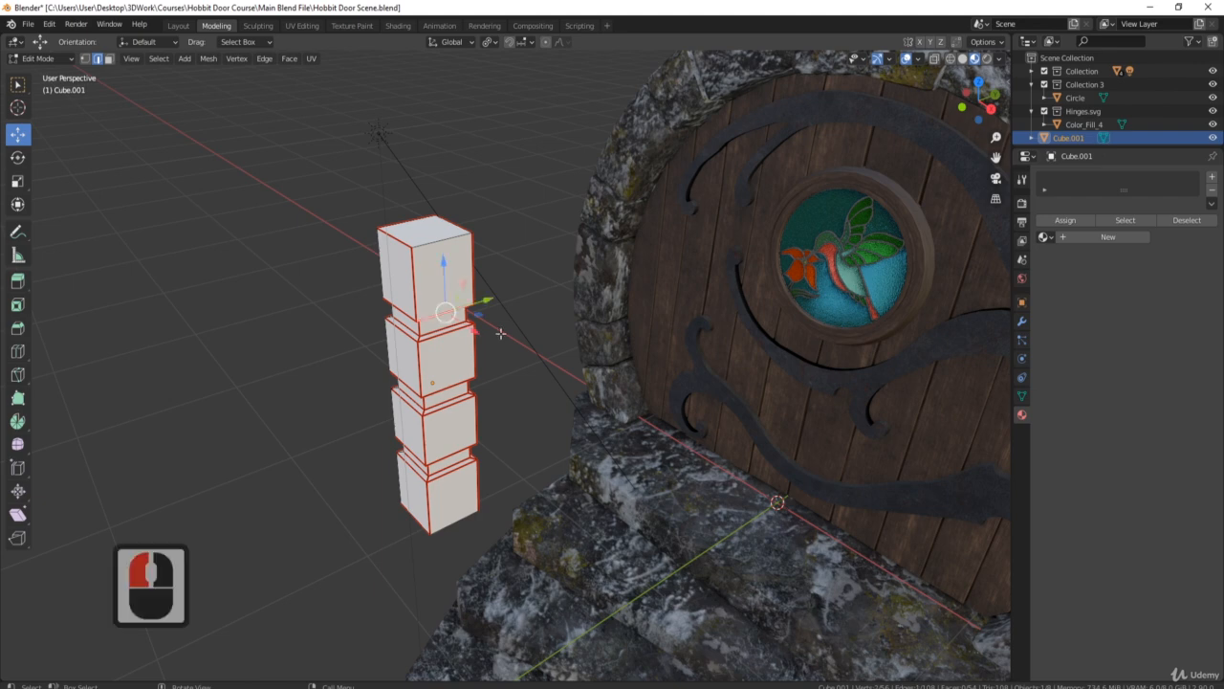
middle_click_drag(500, 334, 677, 469)
left_click(427, 198, "shift")
left_click(425, 328, "shift")
left_click(428, 339, "shift")
left_click(420, 314, "shift")
left_click(434, 265, "shift")
left_click(424, 358, "shift")
left_click(432, 362, "shift")
left_click(428, 330, "shift")
left_click(429, 336, "shift")
left_click(415, 403, "shift")
left_click(421, 408, "shift")
right_click(679, 464)
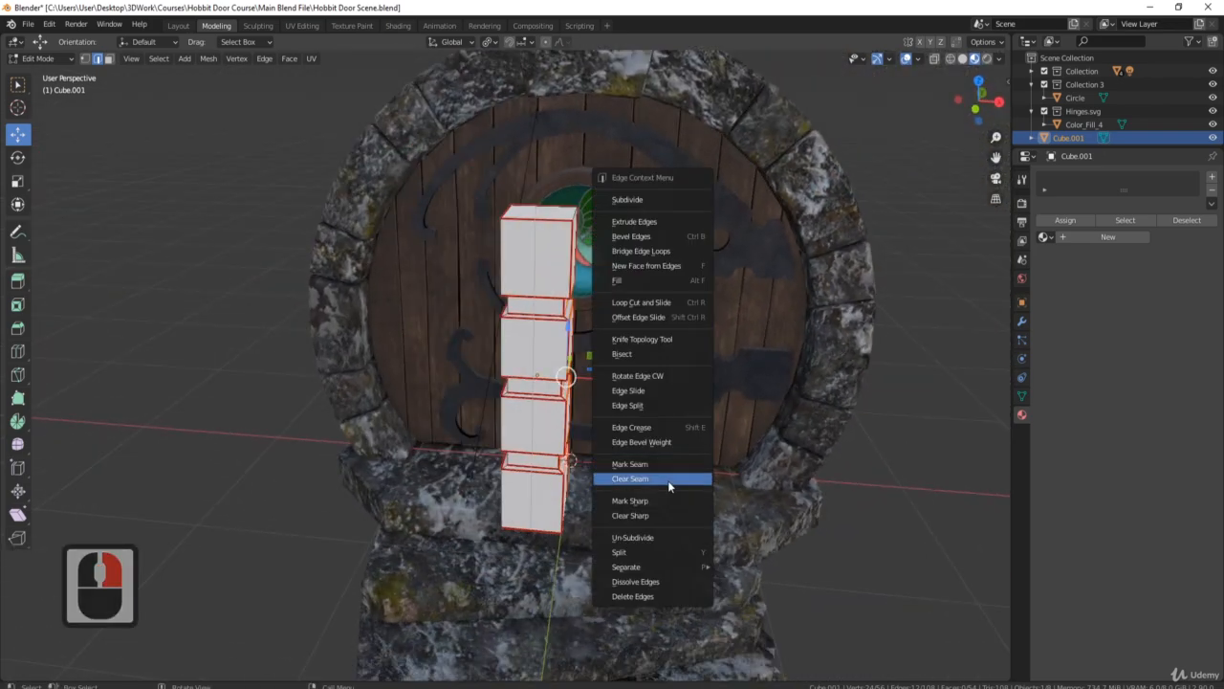
left_click(669, 481)
- Select the post's whole linked mesh and unwrap it along the marked seams
middle_click_drag(684, 413, 640, 419)
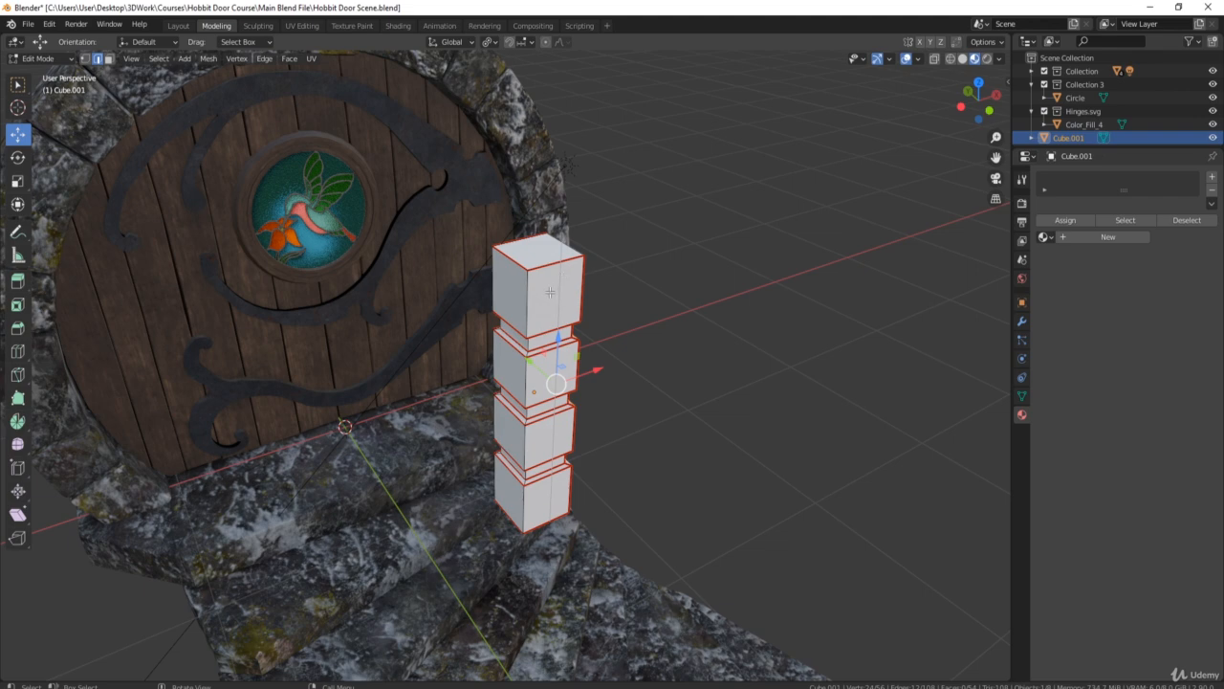
key("l")
key("u")
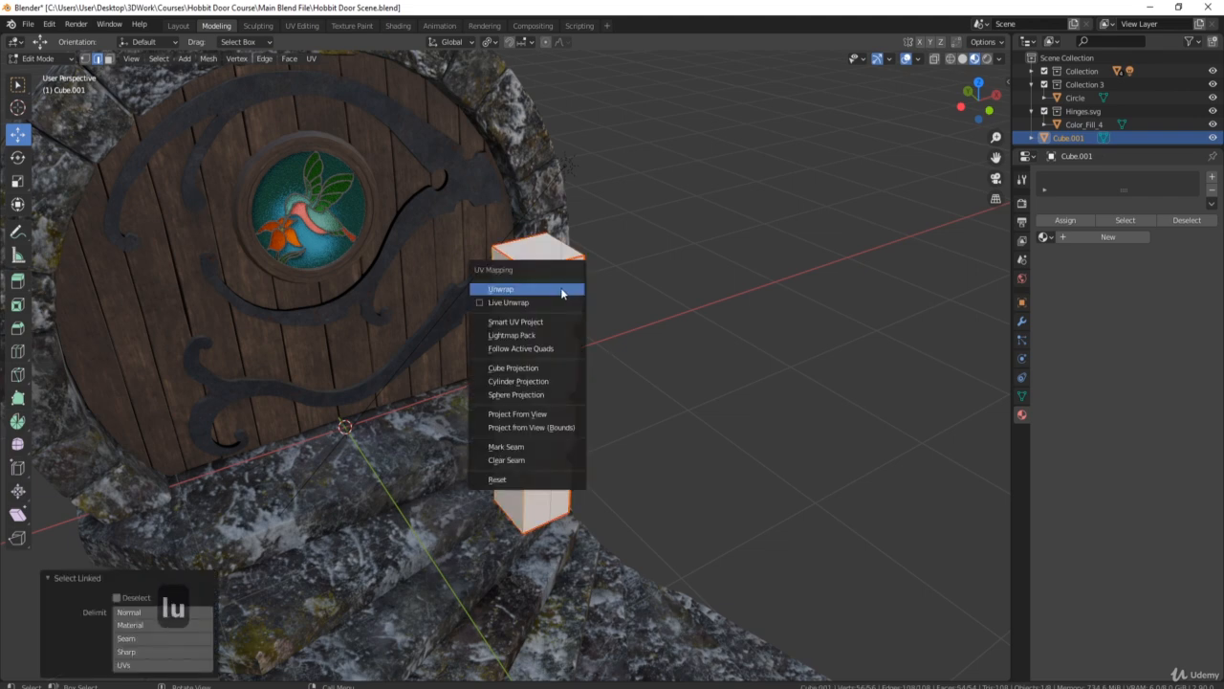
left_click(559, 289)
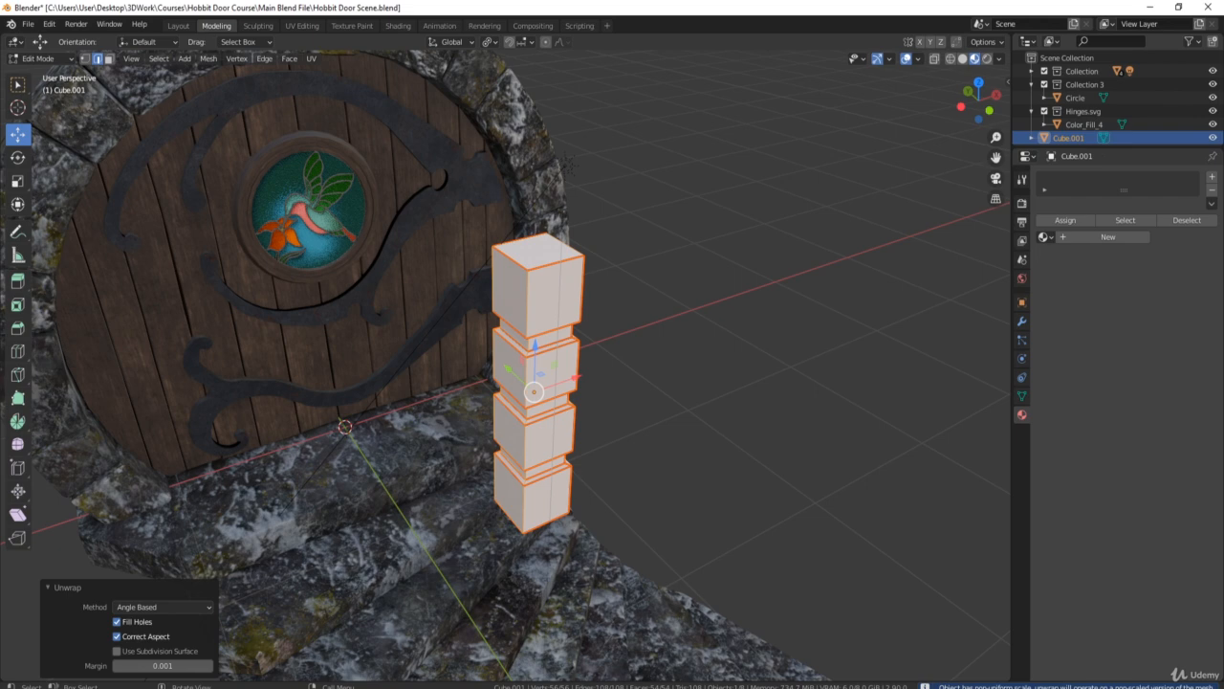
- Apply all transforms to the post in Object Mode and set its origin to its geometry
key("Tab")
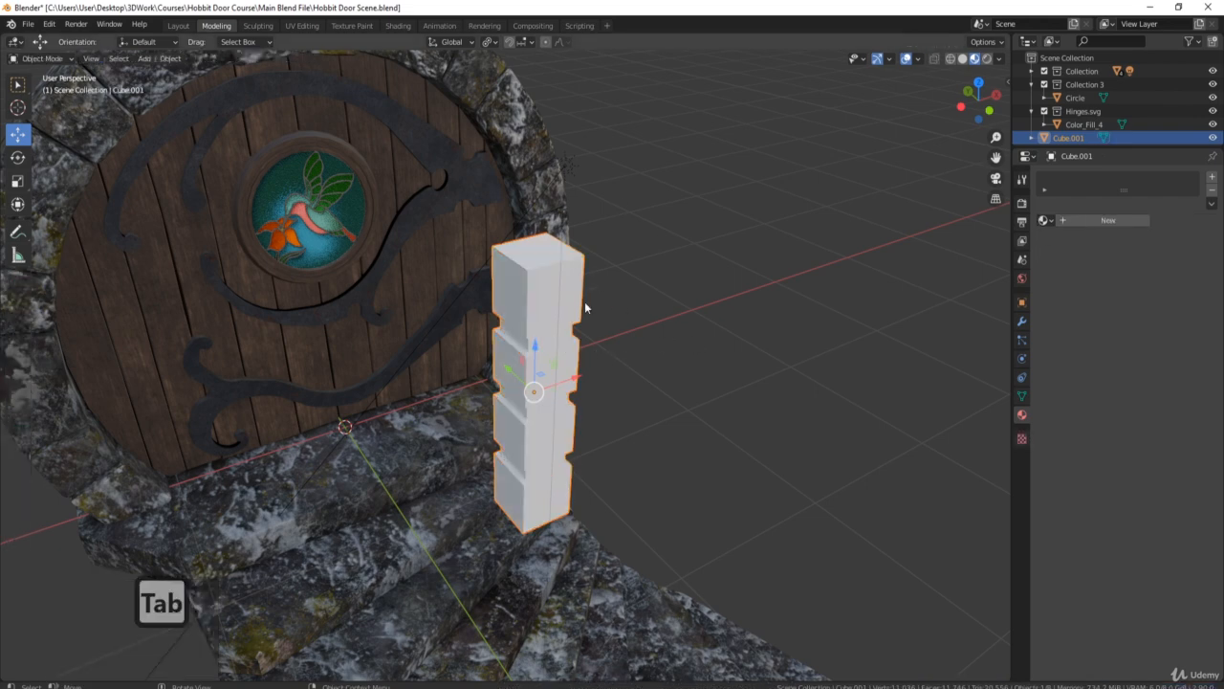
key("ctrl+a")
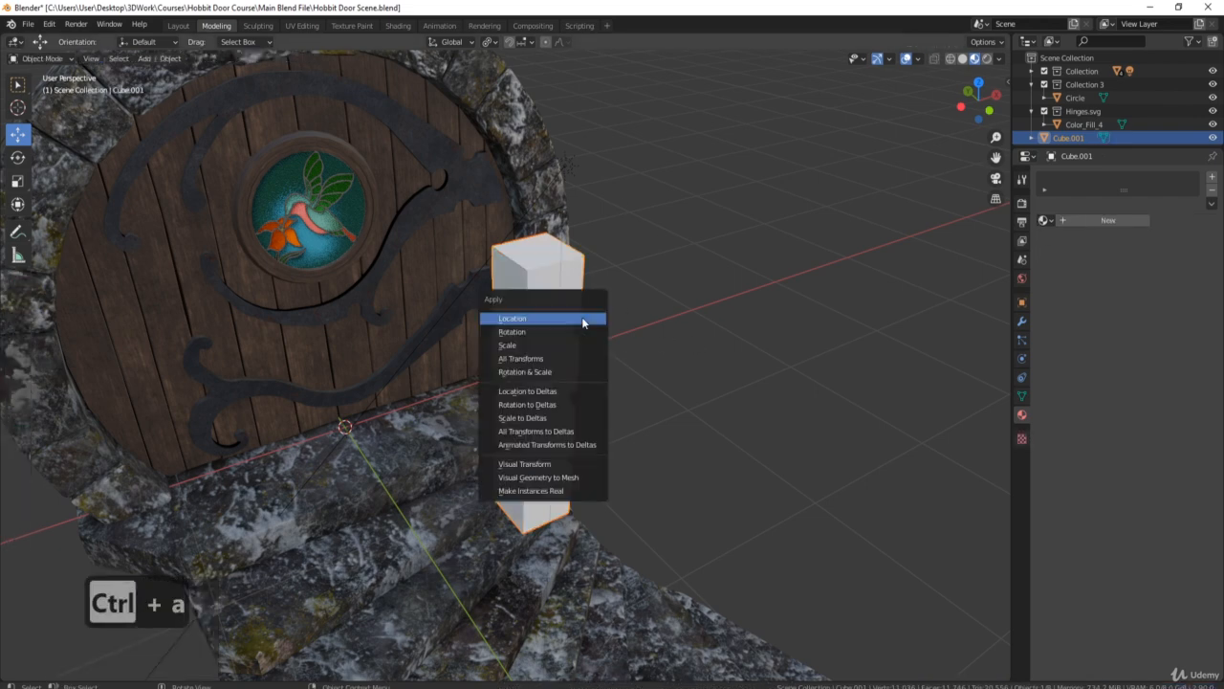
left_click(563, 356)
right_click(703, 355)
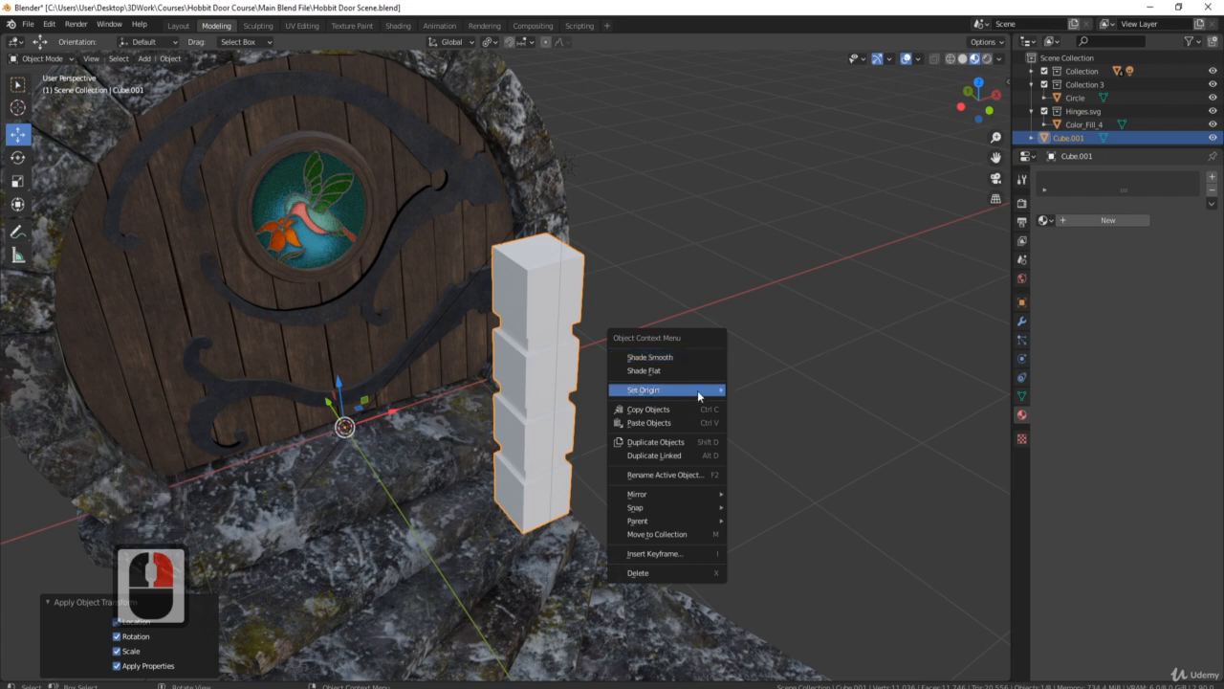
left_click(698, 391)
left_click(818, 406)
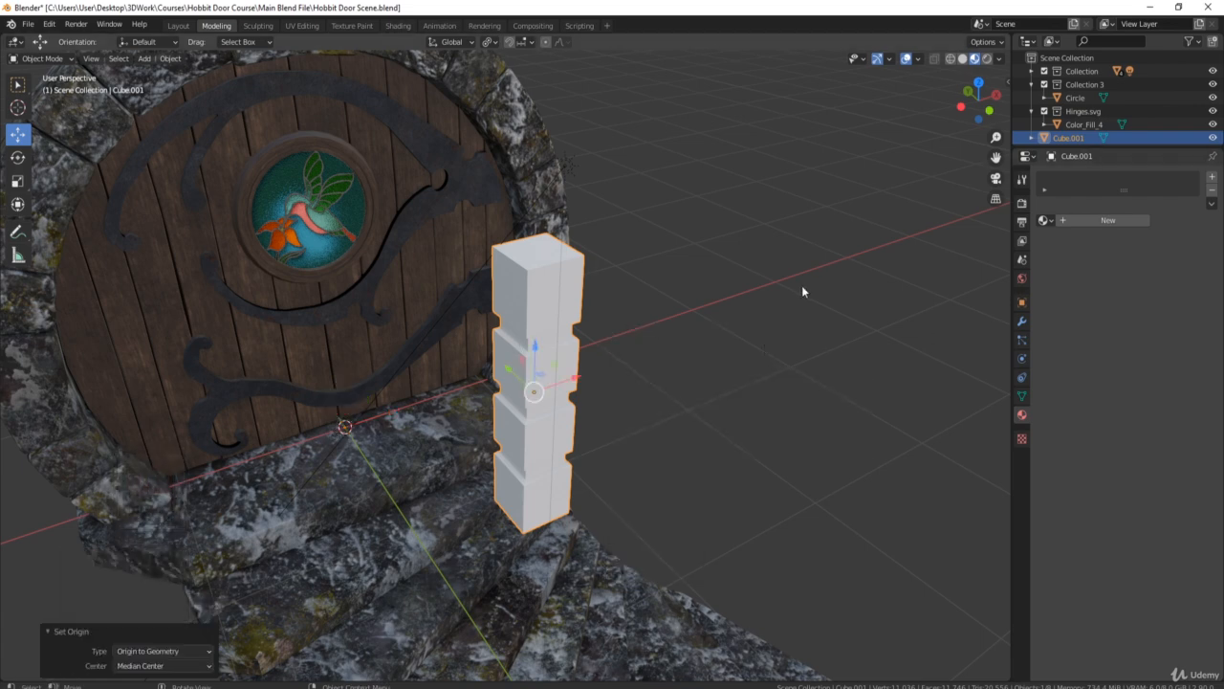
- Unwrap the post's full mesh again in Edit Mode
key("Tab")
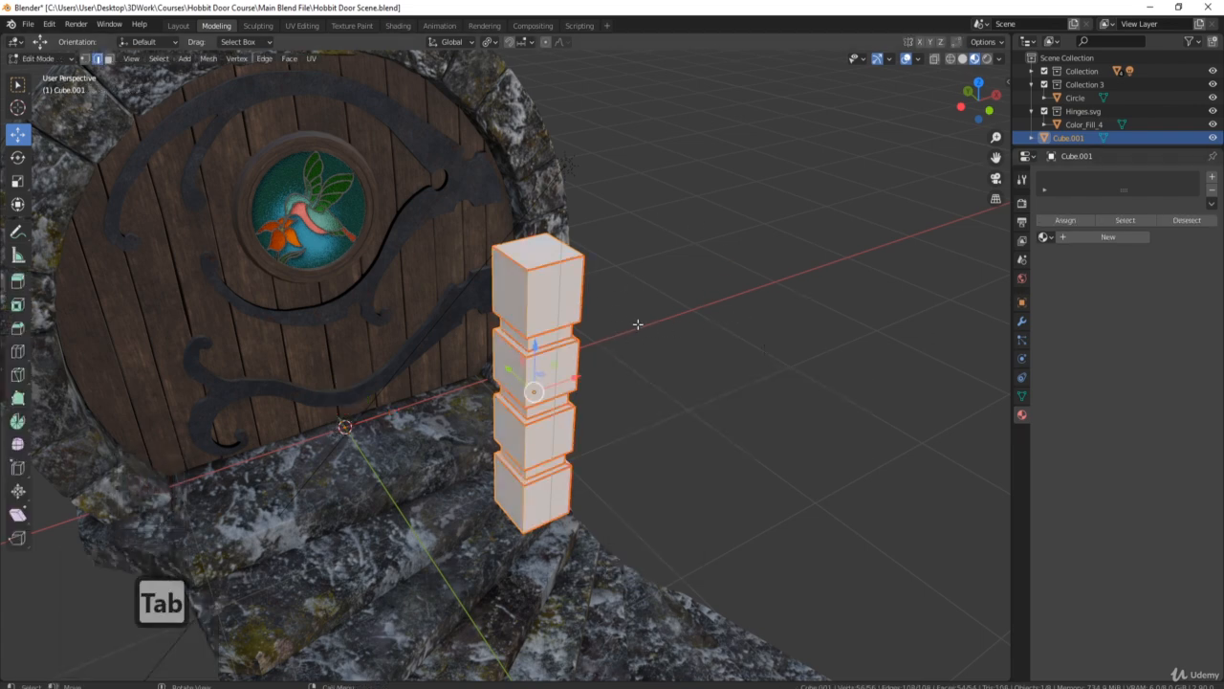
key("u")
left_click(598, 343)
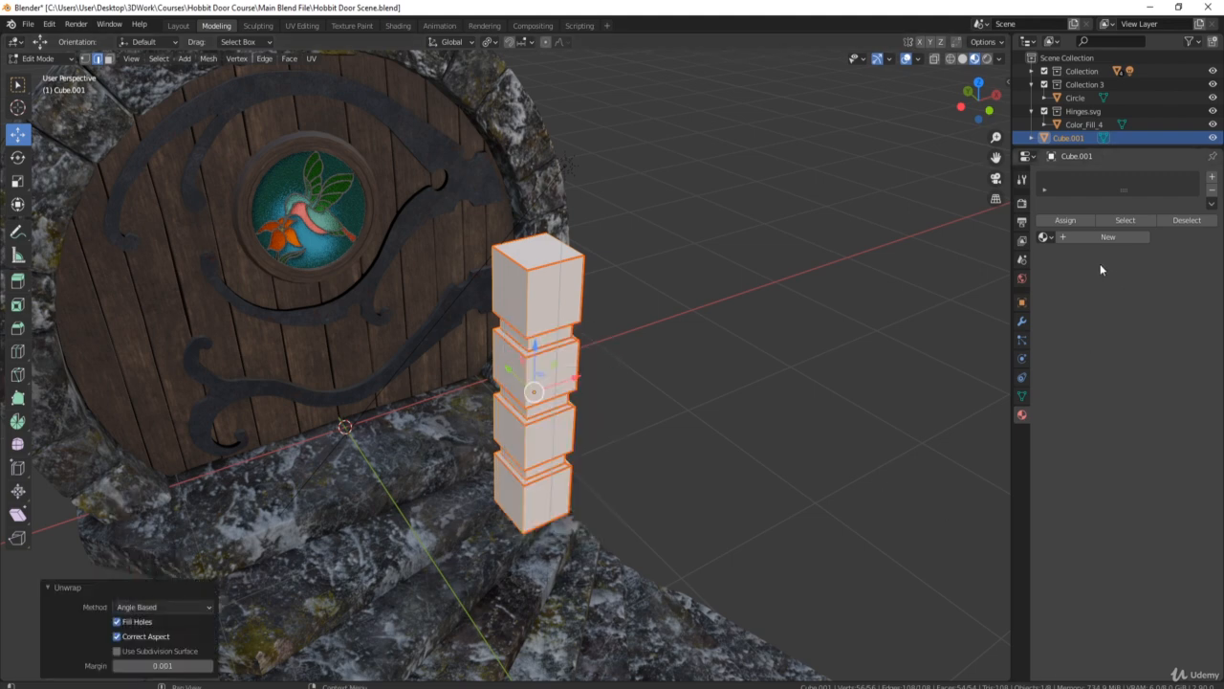
- Add a material slot to the post, give it the existing Dark Metal material and return to Object Mode
left_click(1210, 179)
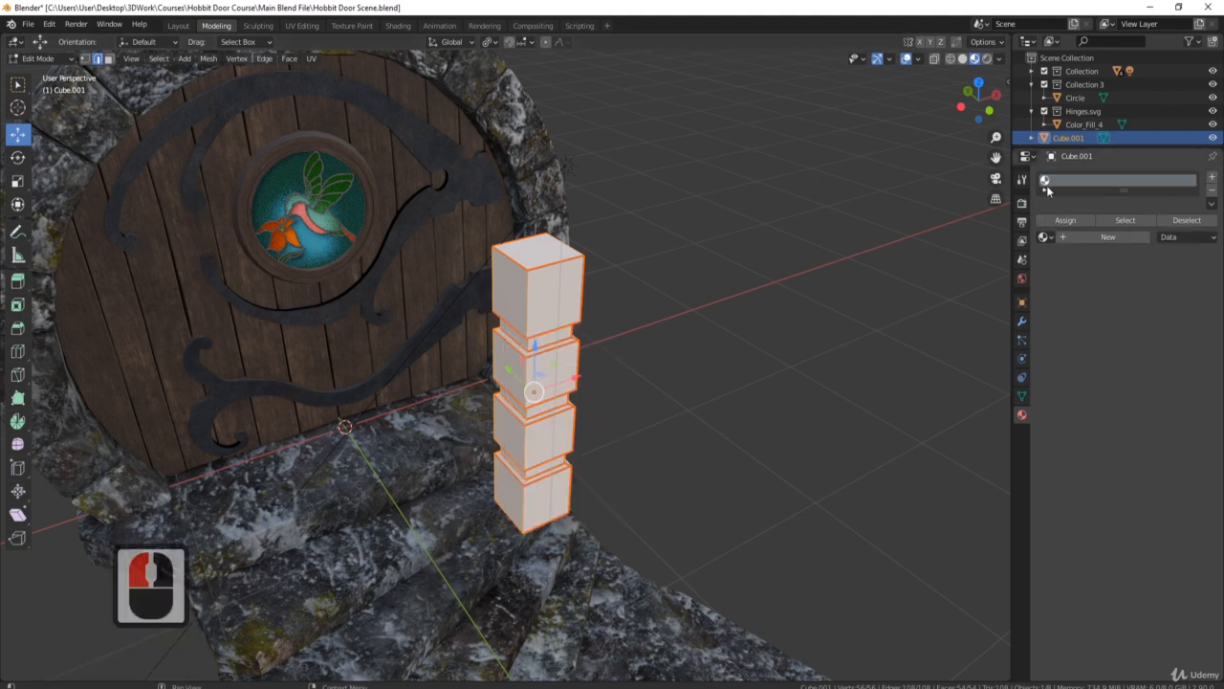
left_click(1046, 238)
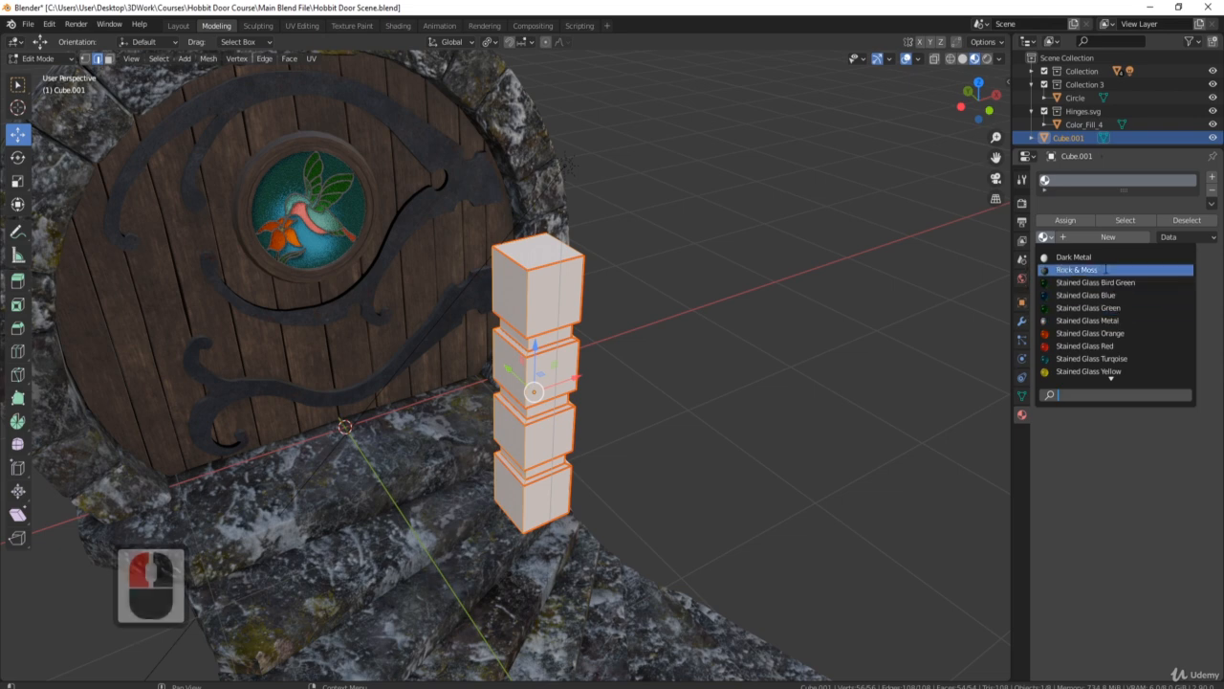
left_click(1075, 256)
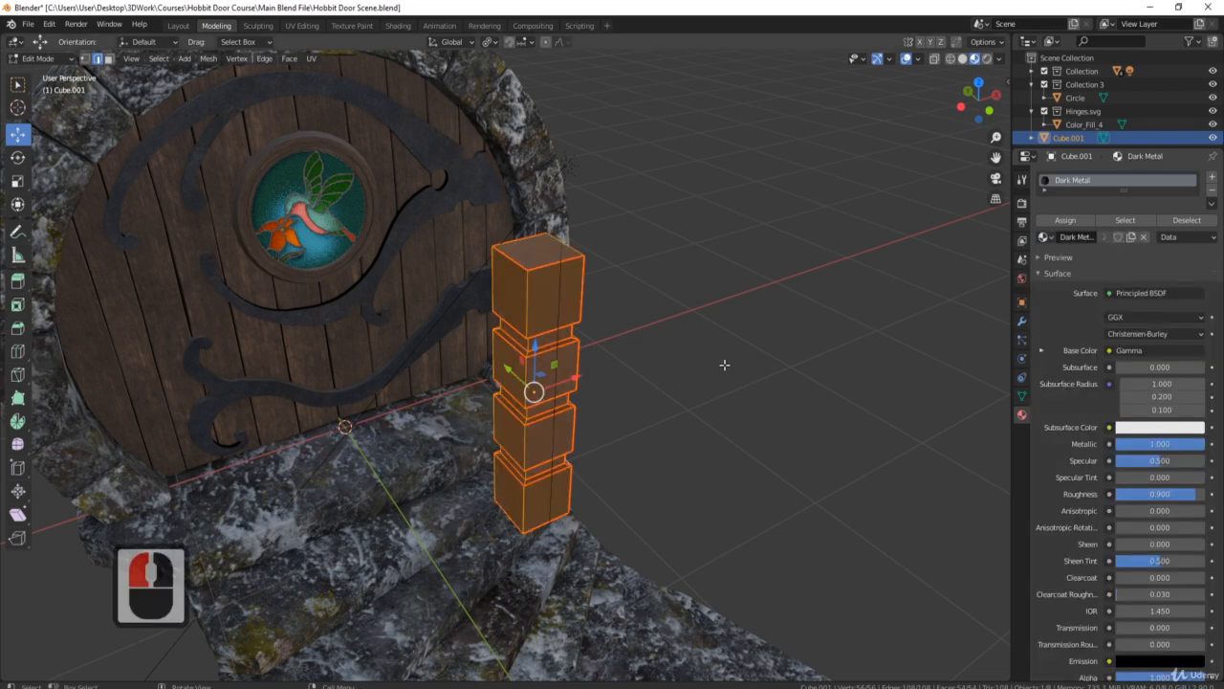
key("Tab")
middle_click_drag(724, 363, 649, 308)
scroll(651, 275, "up", 2)
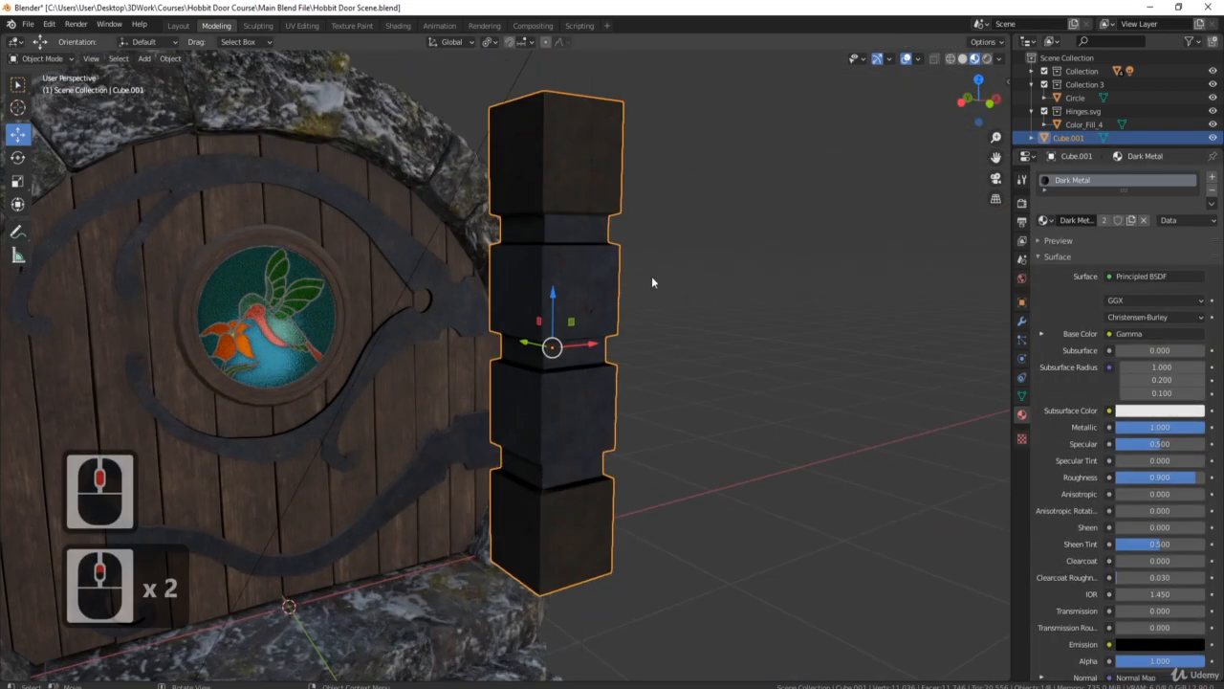
- Switch to the UV Editing workspace and show the post's UV layout in Edit Mode
left_click(303, 26)
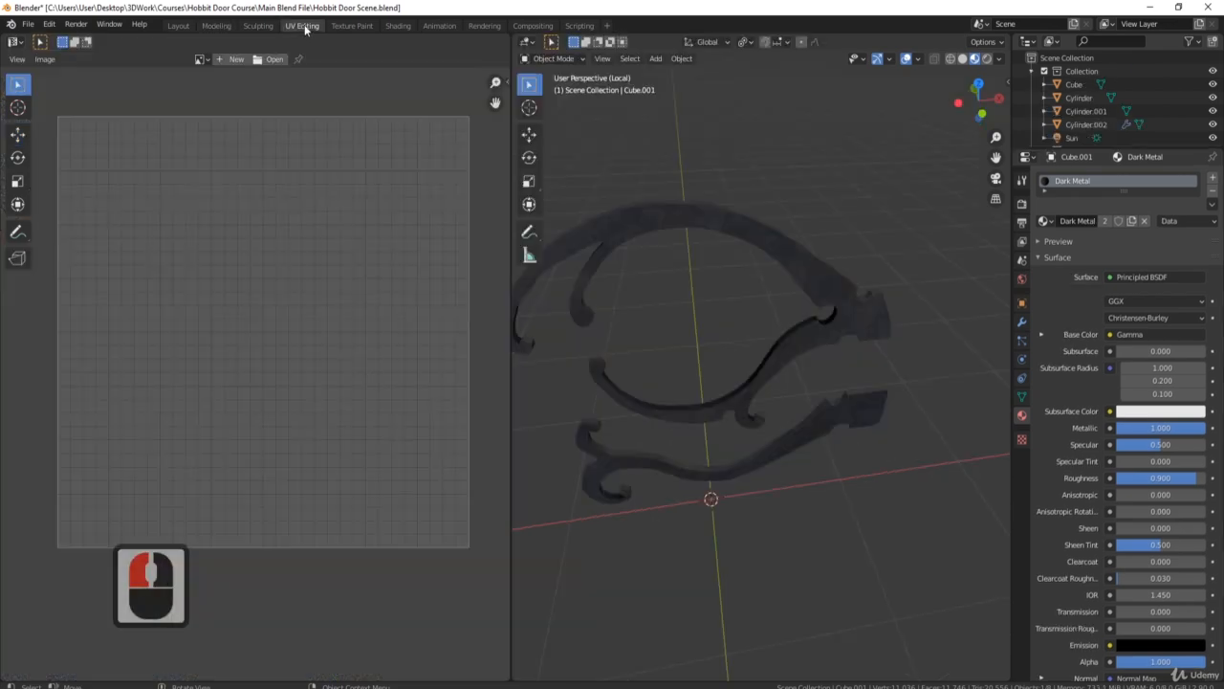
scroll(856, 392, "down", 3)
scroll(844, 376, "up", 4)
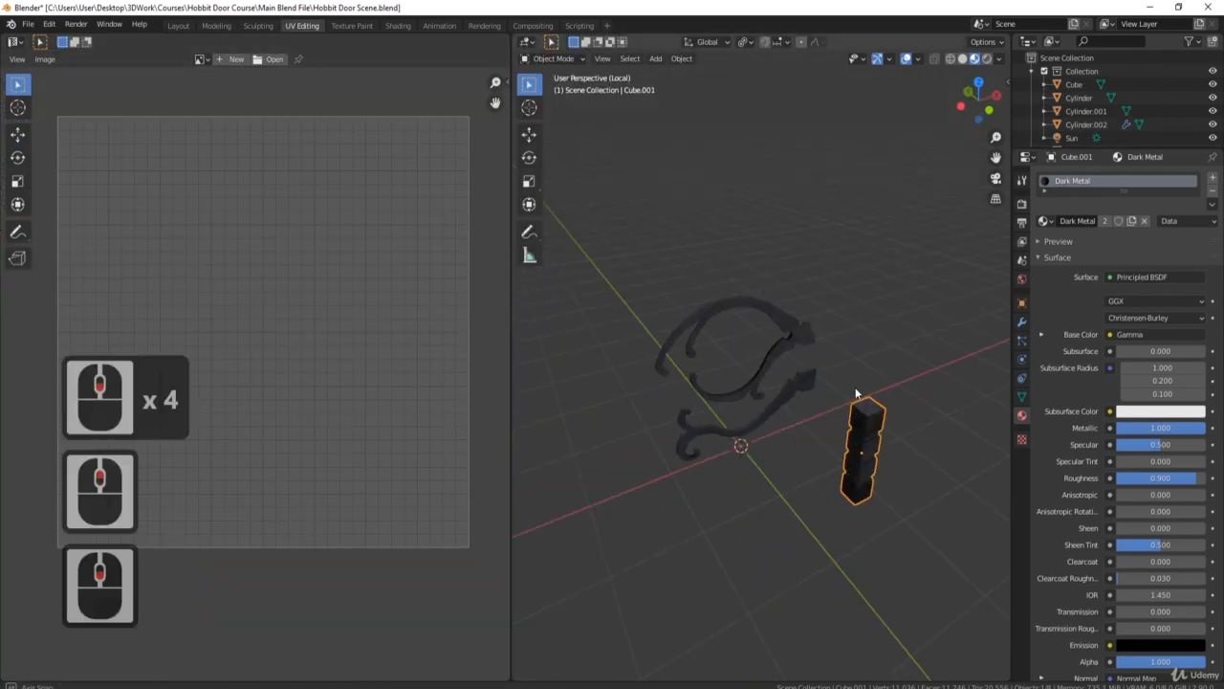
key("Tab")
middle_click_drag(855, 391, 568, 374)
scroll(254, 369, "down", 8)
scroll(254, 368, "down", 2)
scroll(254, 368, "up", 1)
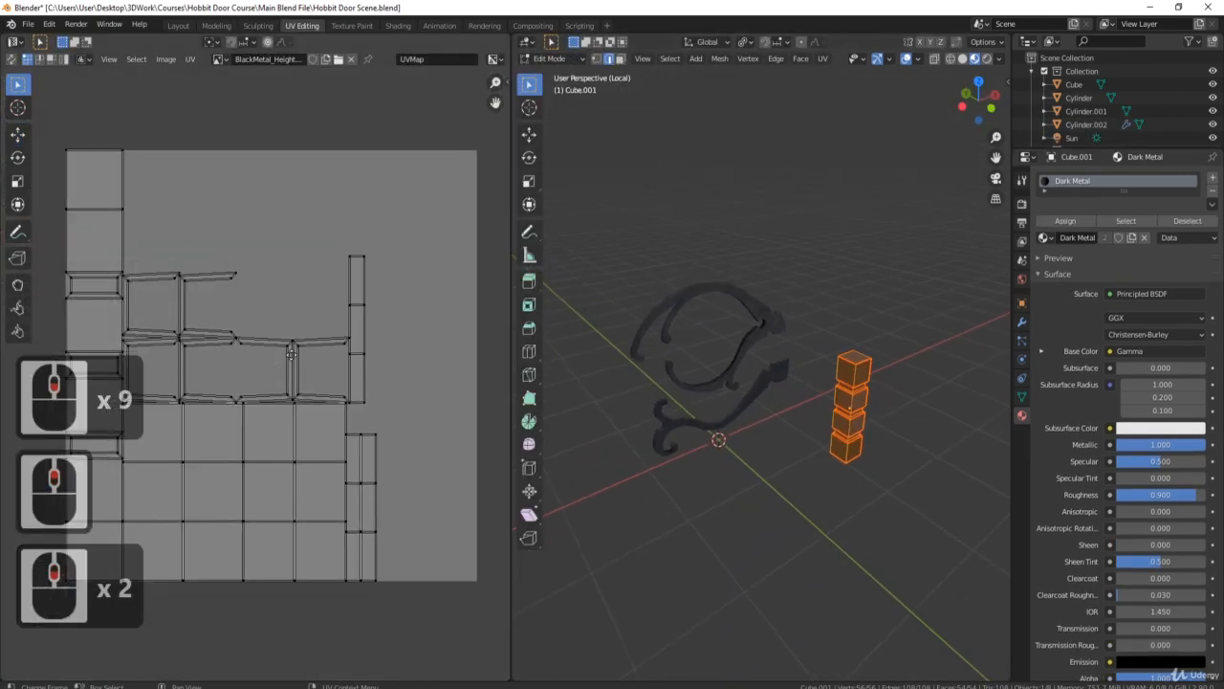
middle_click_drag(255, 368, 303, 347)
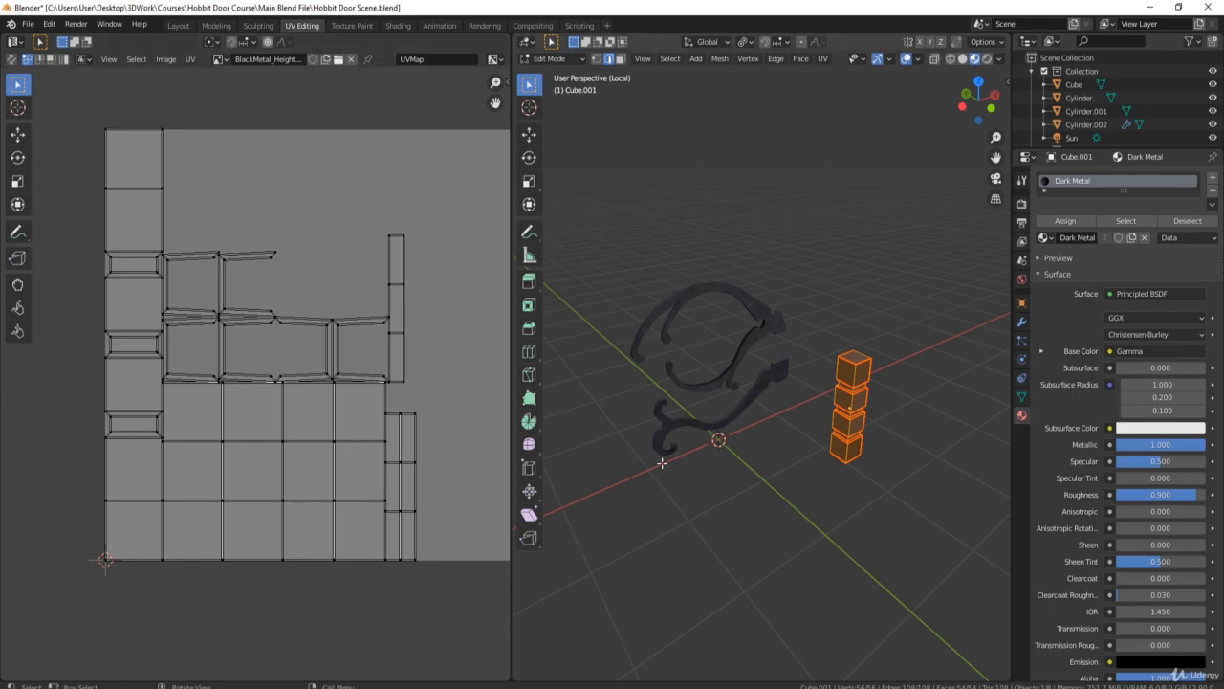
scroll(880, 470, "up", 4)
middle_click_drag(881, 469, 746, 468)
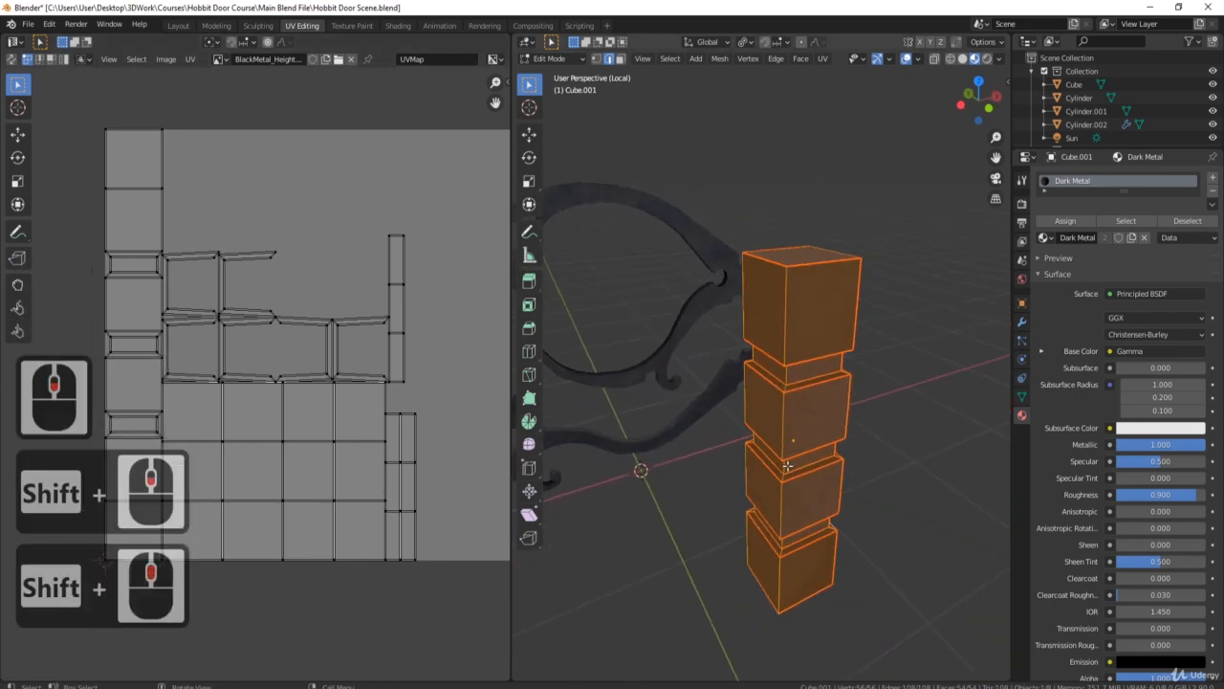
- Rescale all of the post's UV islands together and return to Object Mode to check the metal texture
key("a")
key("s")
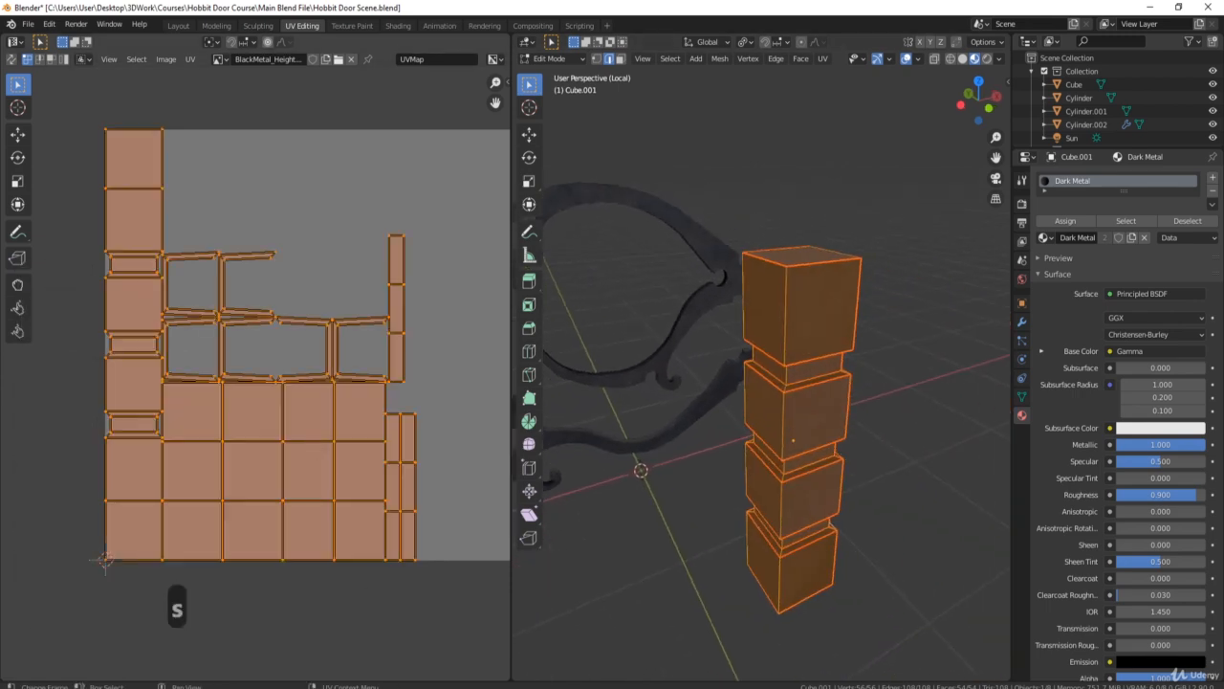
left_click(287, 465)
key("Tab")
middle_click_drag(817, 528, 771, 465)
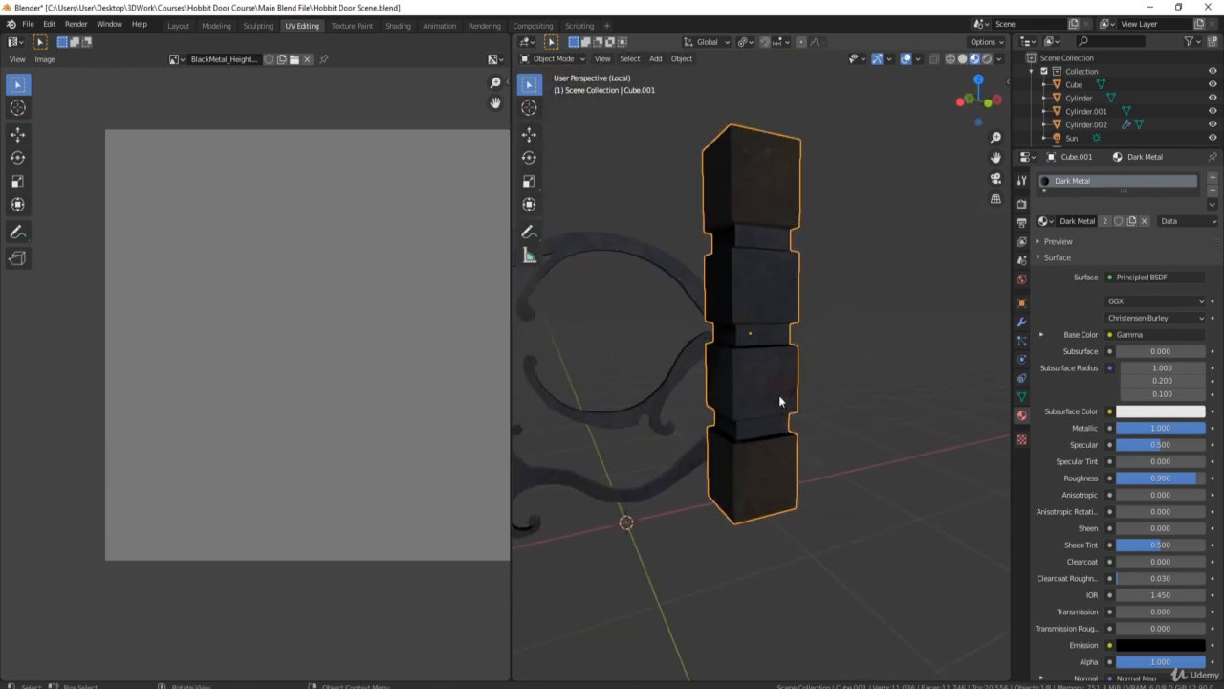
mouse_move(780, 401)
middle_mouse_down()
mouse_move(790, 459)
mouse_move(775, 413)
middle_mouse_up()
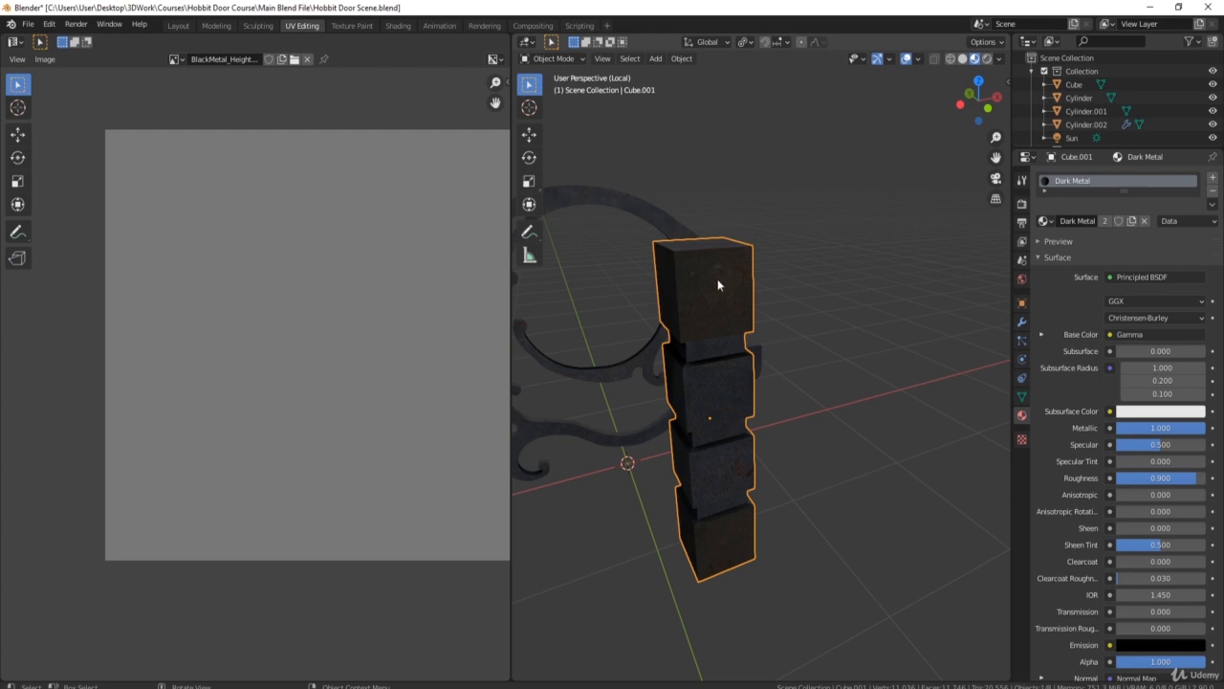
middle_click_drag(718, 284, 750, 362)
- In front view, move the post about 1.23 m along the X axis to the ends of the hinges
key("1")
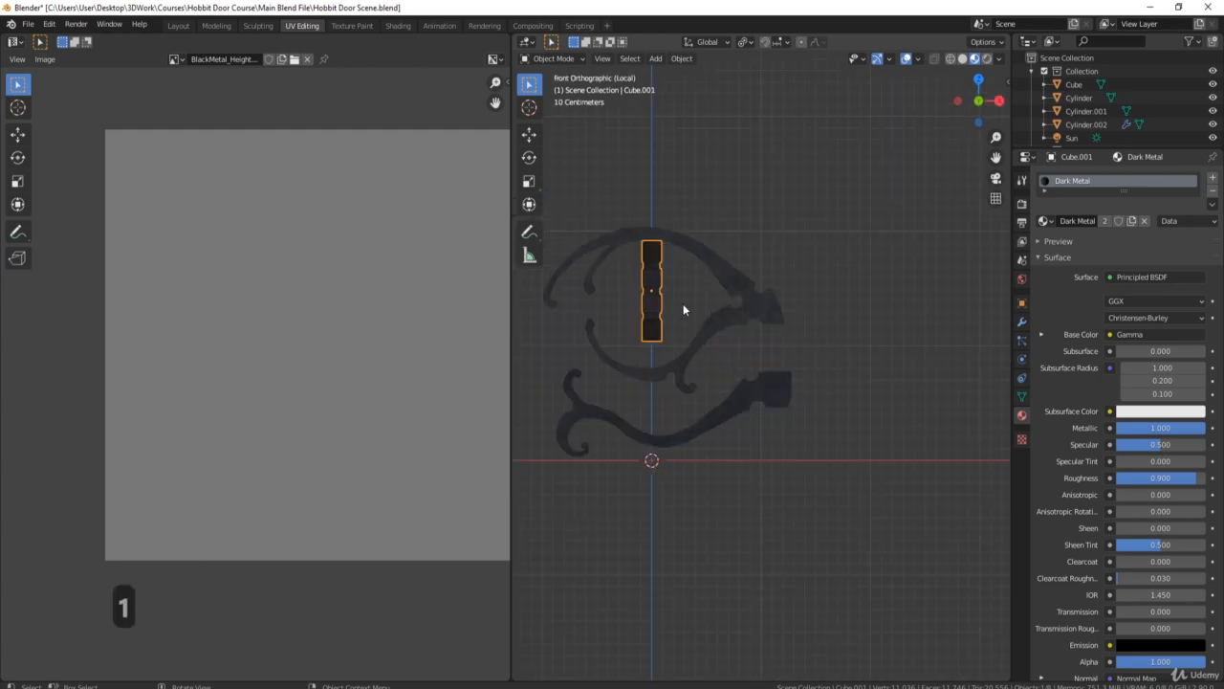
key("shift+space")
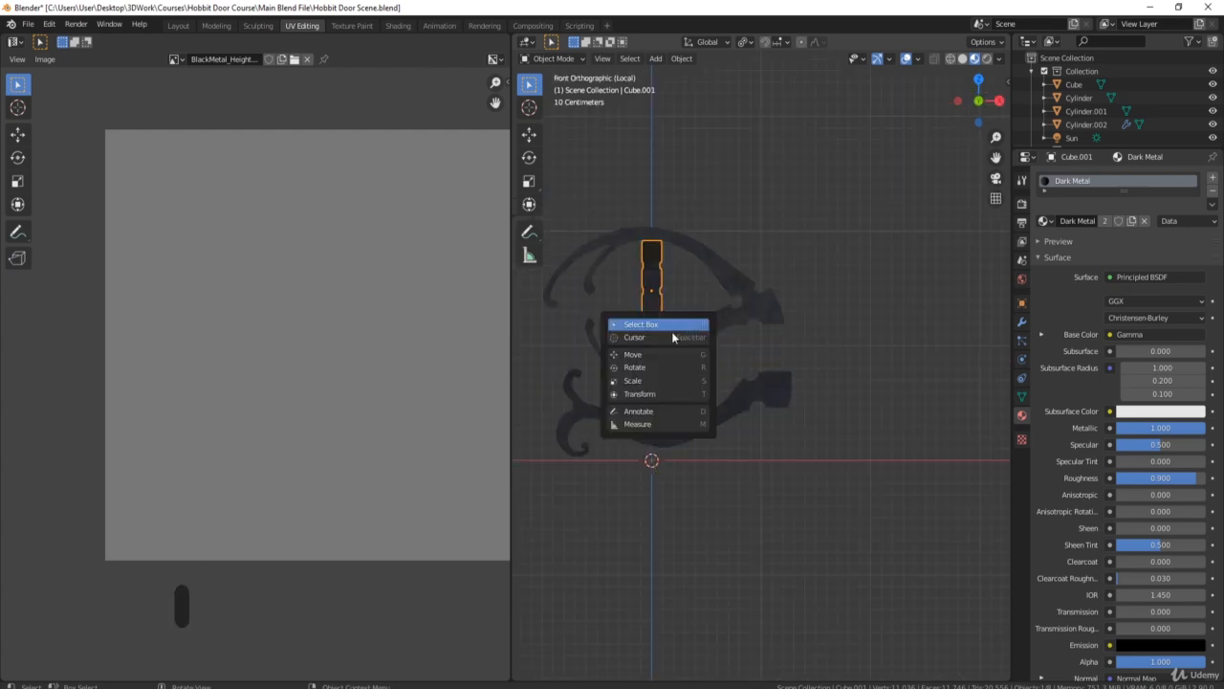
left_click(655, 355)
left_click_drag(697, 298, 839, 295)
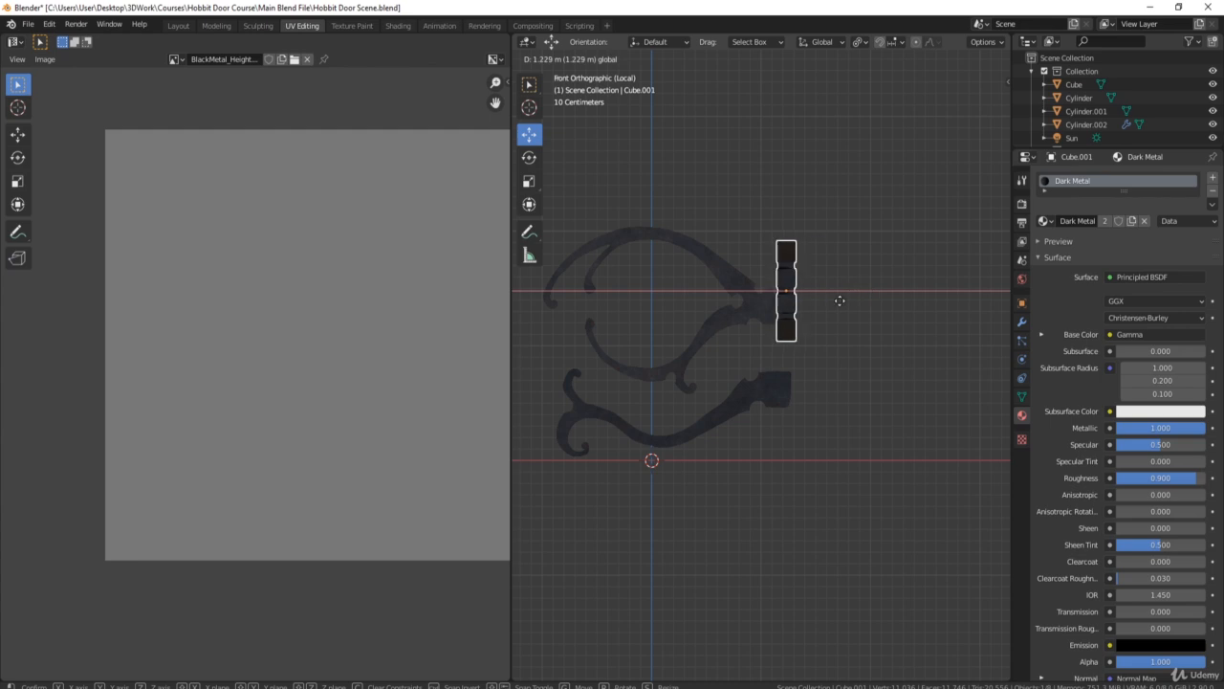
- Scale the post to about half its size and lower it to the middle of the upper hinge's end
middle_click_drag(839, 296, 723, 357, "shift")
scroll(723, 357, "up", 3)
middle_click_drag(582, 363, 696, 374, "shift")
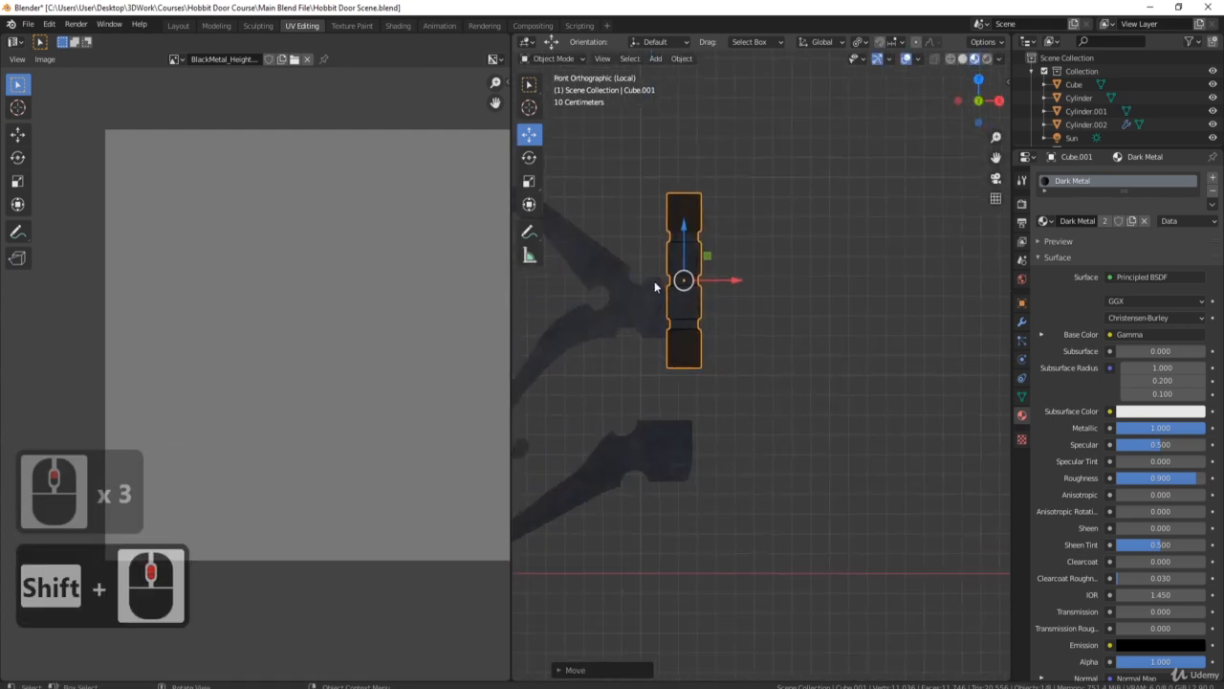
key("s")
left_click(739, 321)
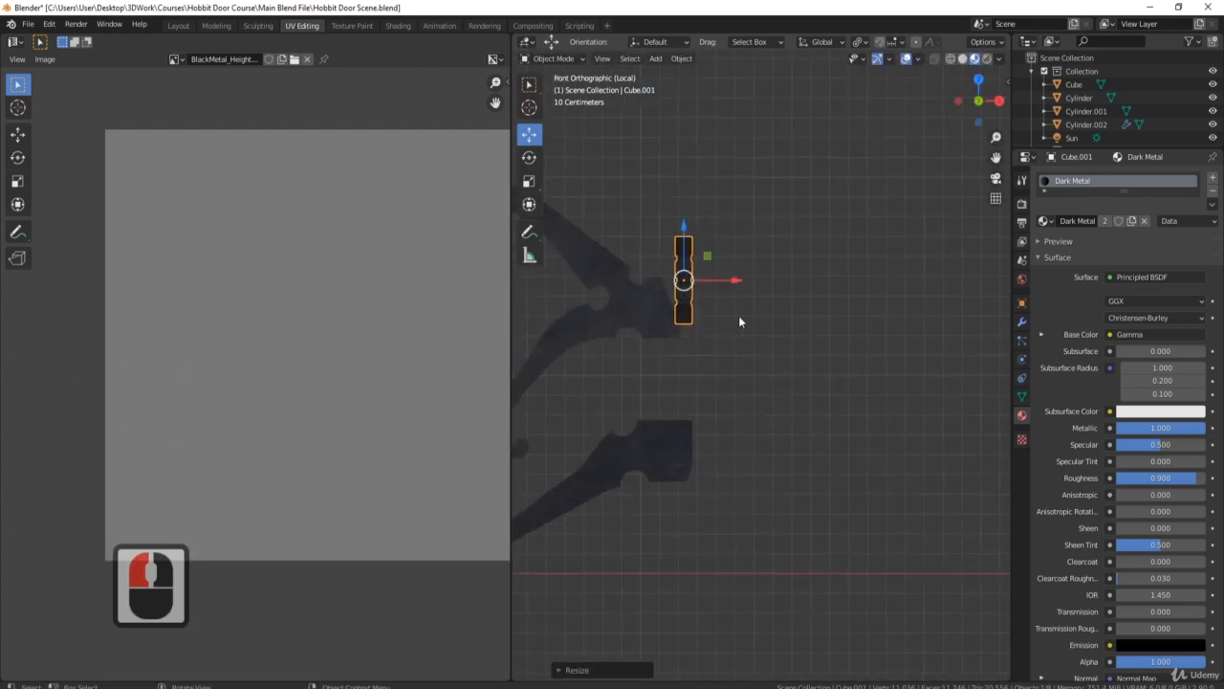
left_click_drag(691, 231, 681, 277)
scroll(679, 309, "up", 6)
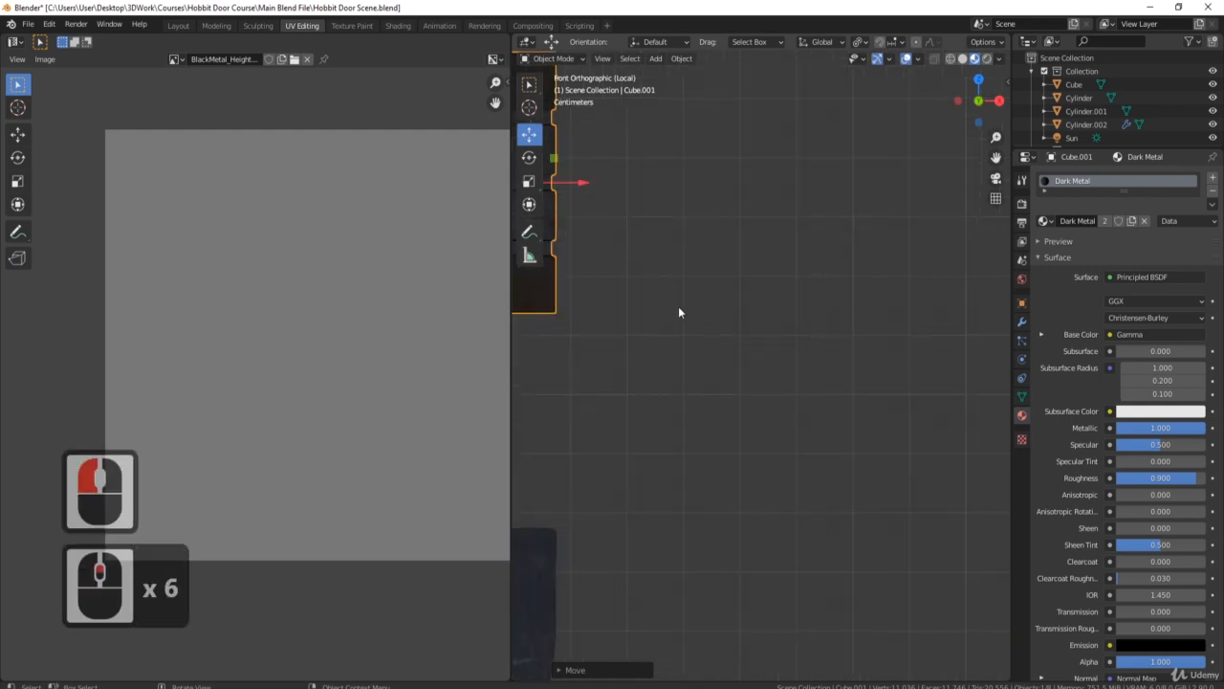
- Scale the post down slightly and slide it along X against the end of the upper hinge
middle_click_drag(678, 309, 777, 421, "shift")
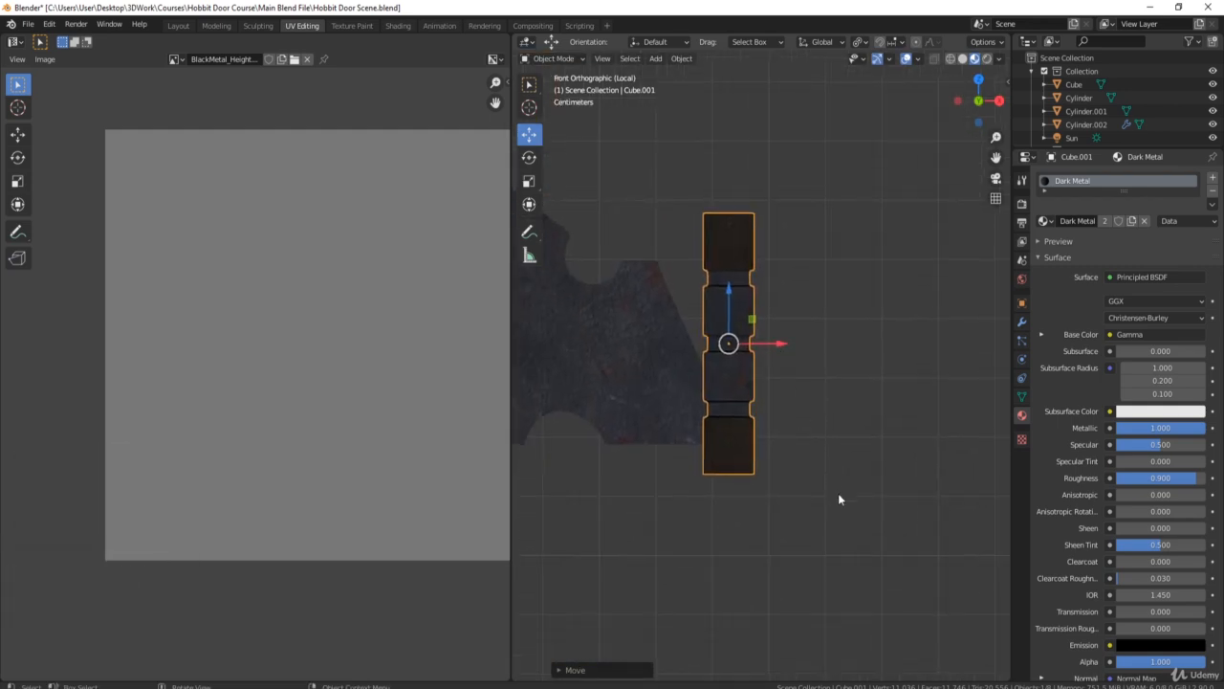
key("s")
left_click(796, 375)
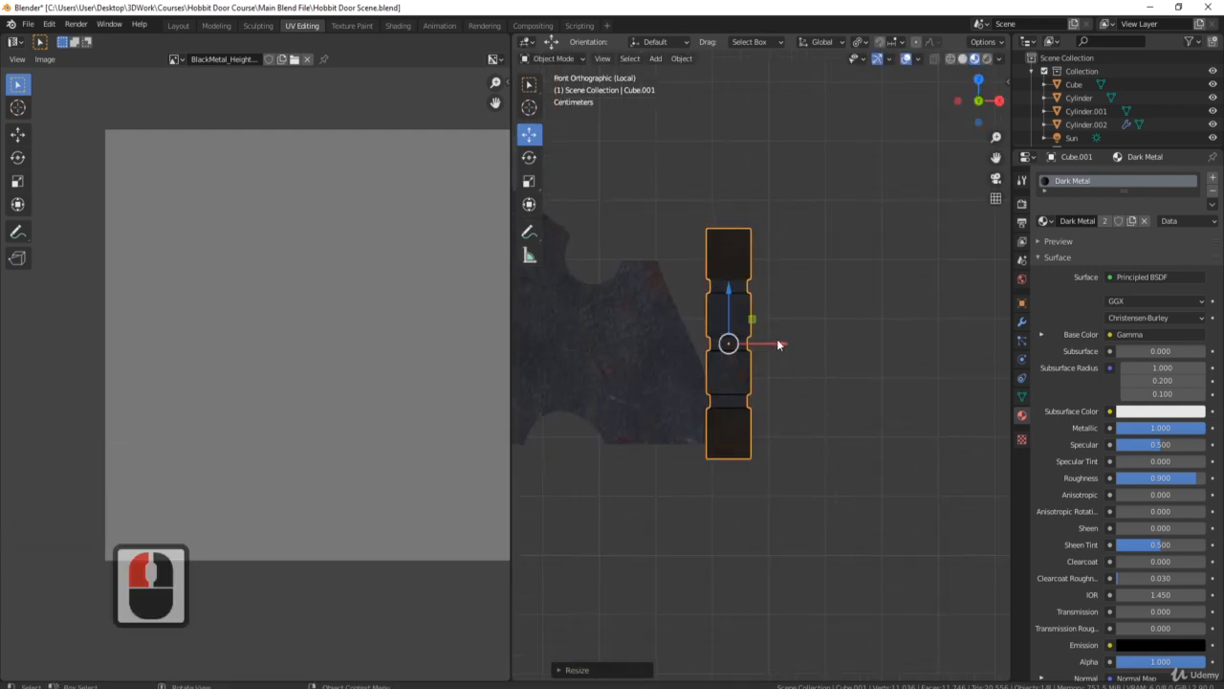
left_click_drag(779, 344, 749, 346)
- Duplicate the post and move the copy straight down along Z to the end of the lower hinge
scroll(856, 488, "down", 2)
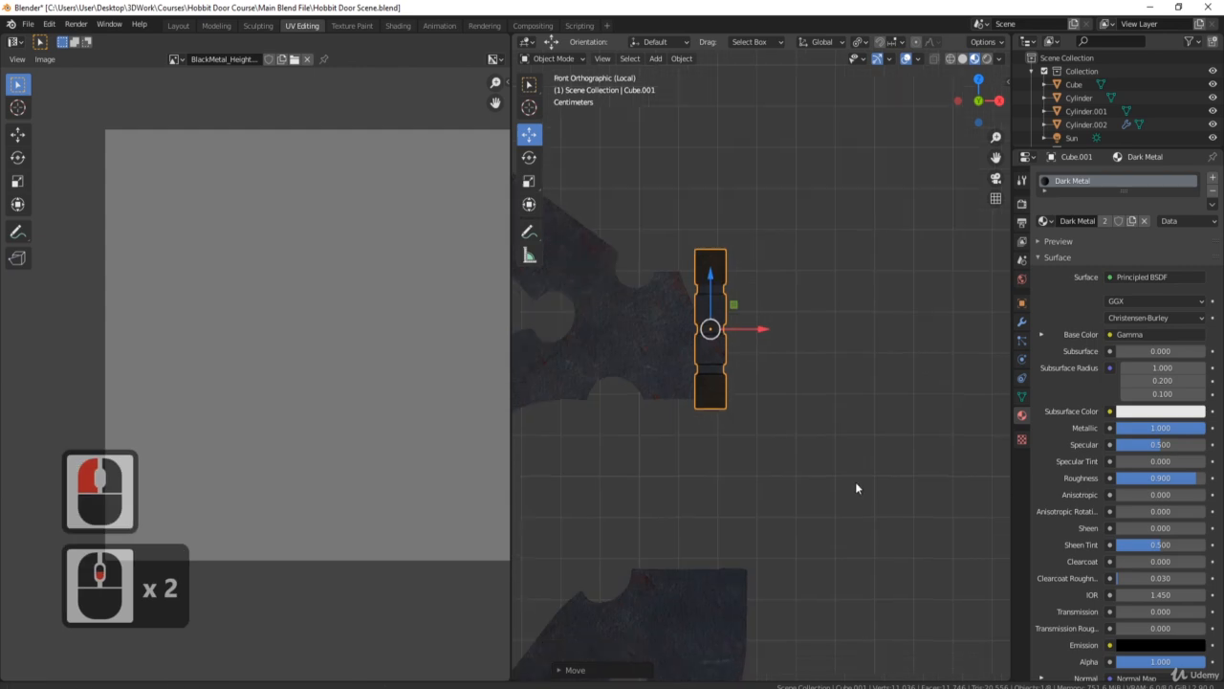
scroll(734, 446, "down", 2)
middle_click_drag(855, 481, 721, 436, "shift")
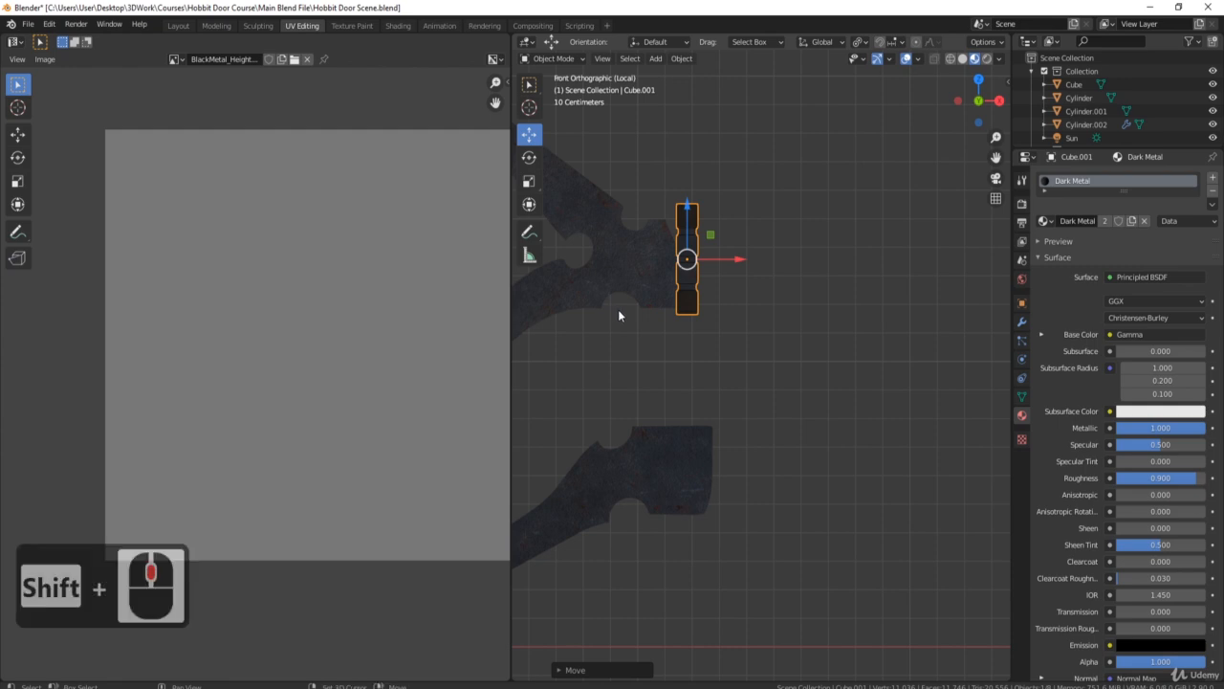
key("shift+d")
key("Return")
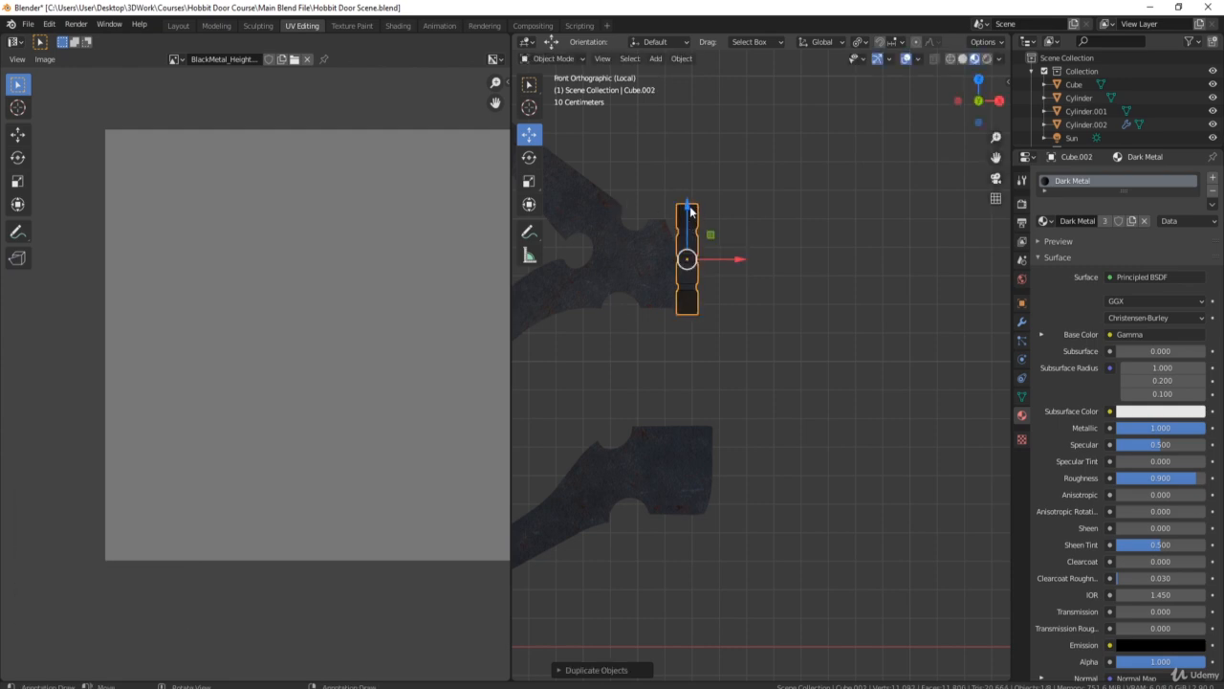
key("g")
key("z")
left_click(738, 432)
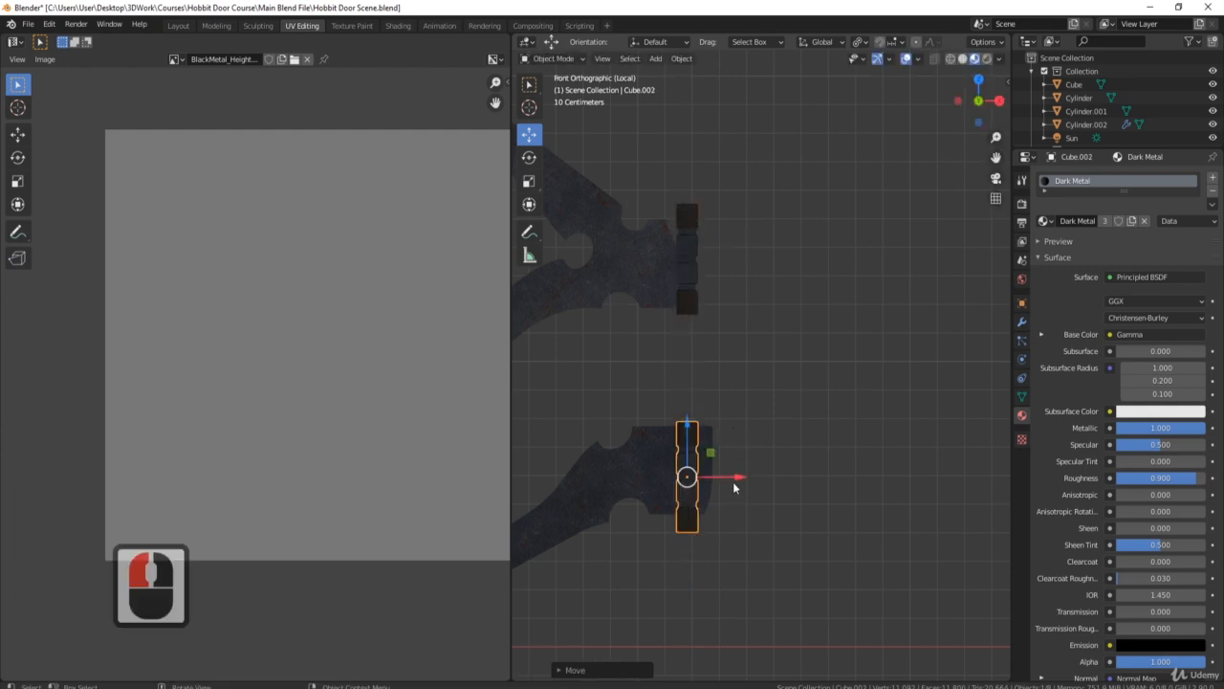
- Leave local view, select both metal posts and move them along the Y axis back to the door
double_click(681, 285)
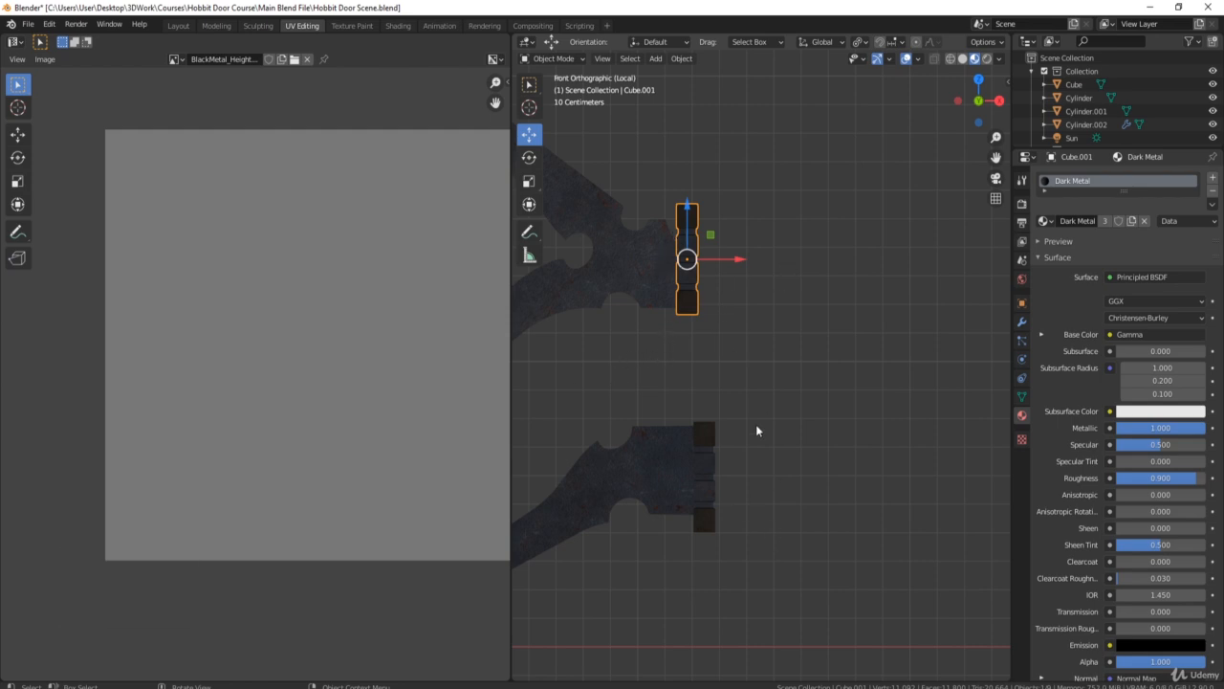
middle_click_drag(756, 430, 757, 426)
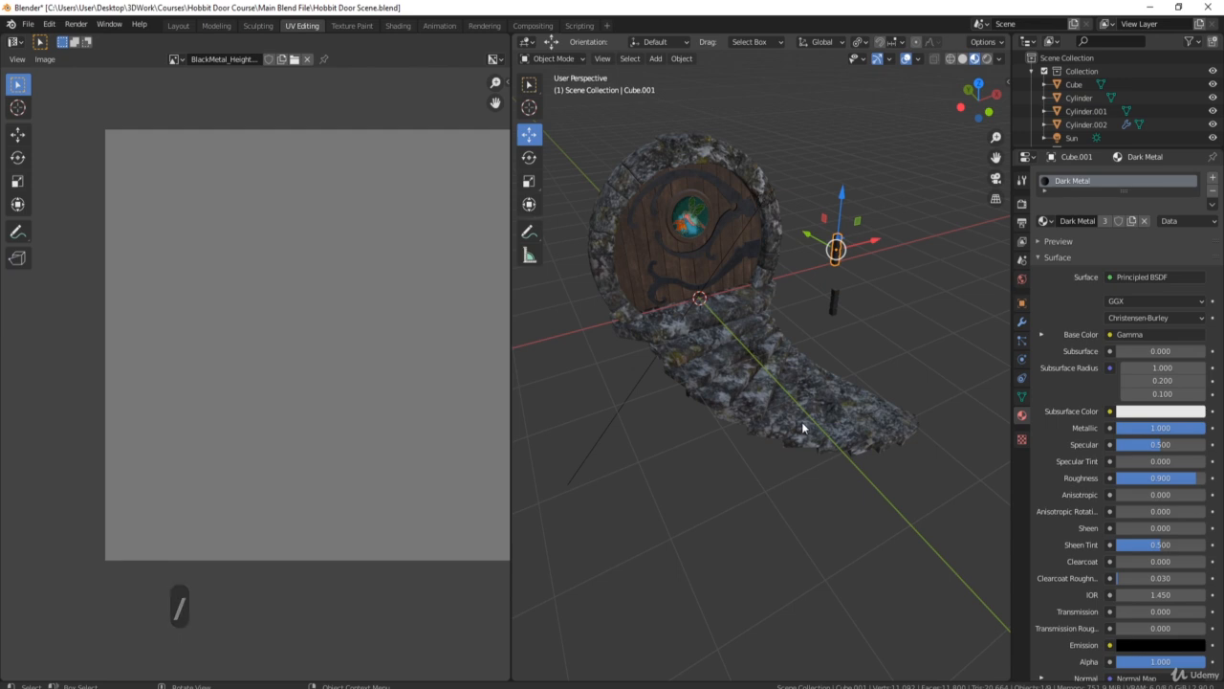
key("1")
middle_click_drag(785, 345, 901, 459)
middle_click_drag(880, 315, 838, 287, "shift")
scroll(790, 465, "up", 3)
left_click(839, 415, "shift")
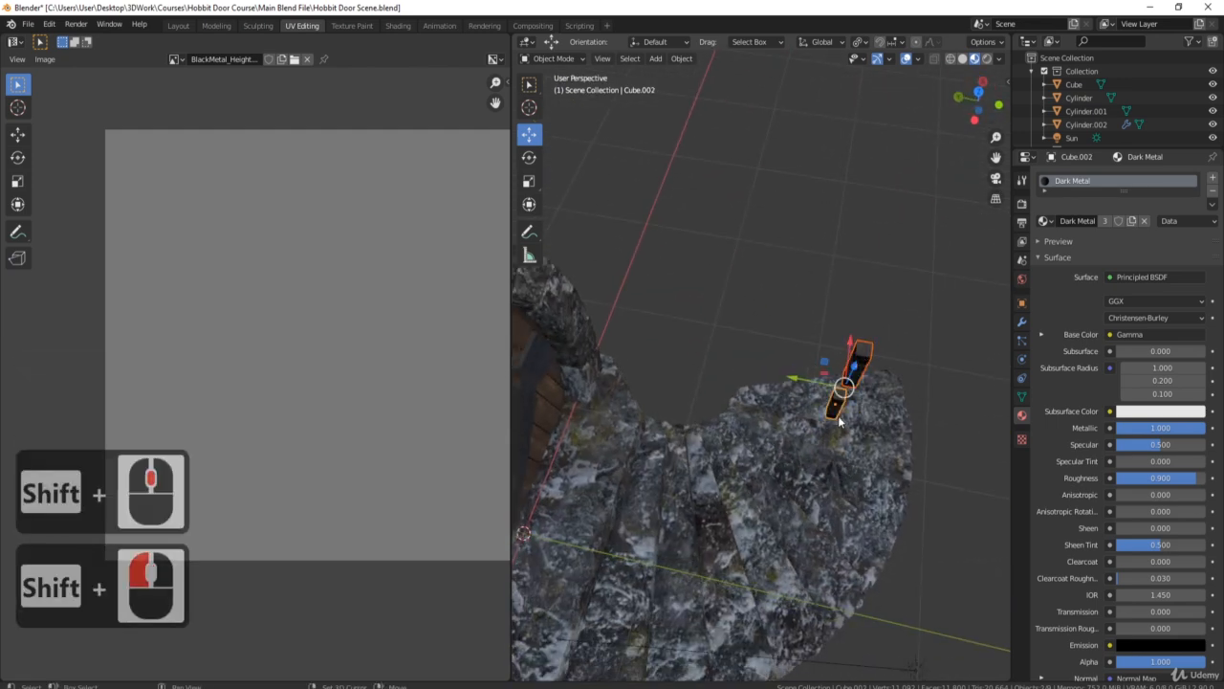
left_click_drag(793, 378, 989, 375)
- Push both posts a little farther along Y so they sit in line with the hinge ends
middle_click_drag(564, 406, 725, 330, "shift")
scroll(792, 409, "up", 2)
middle_click_drag(719, 225, 818, 352, "shift")
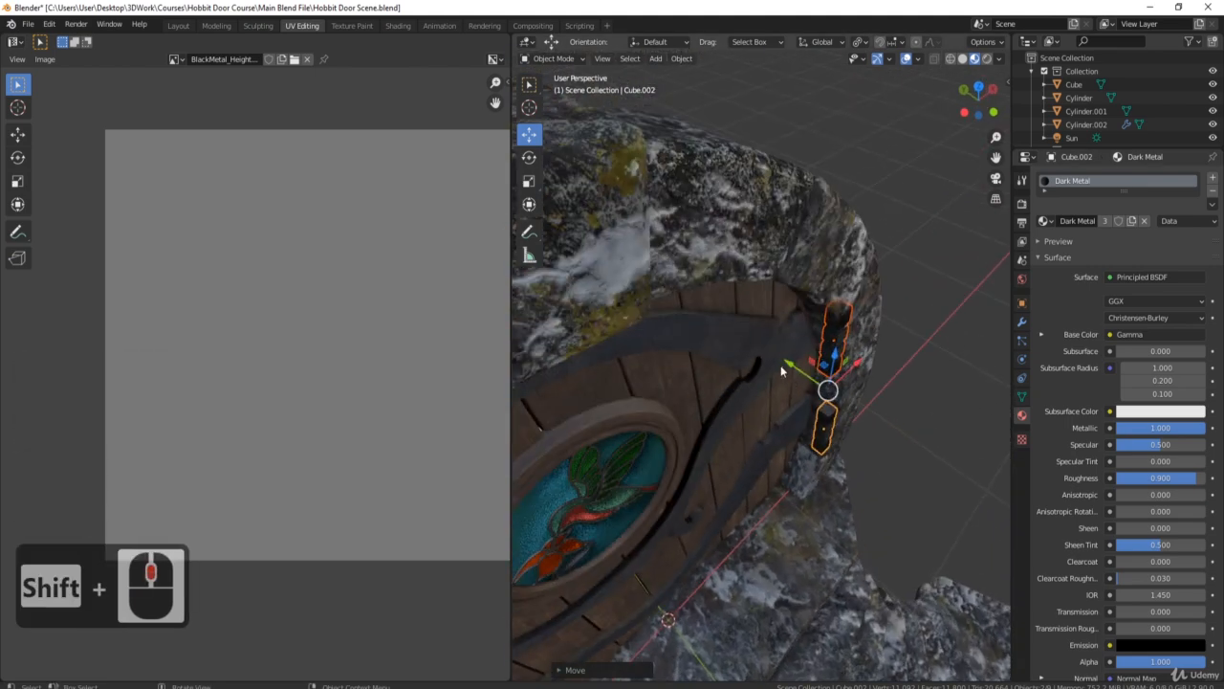
key("g")
key("y")
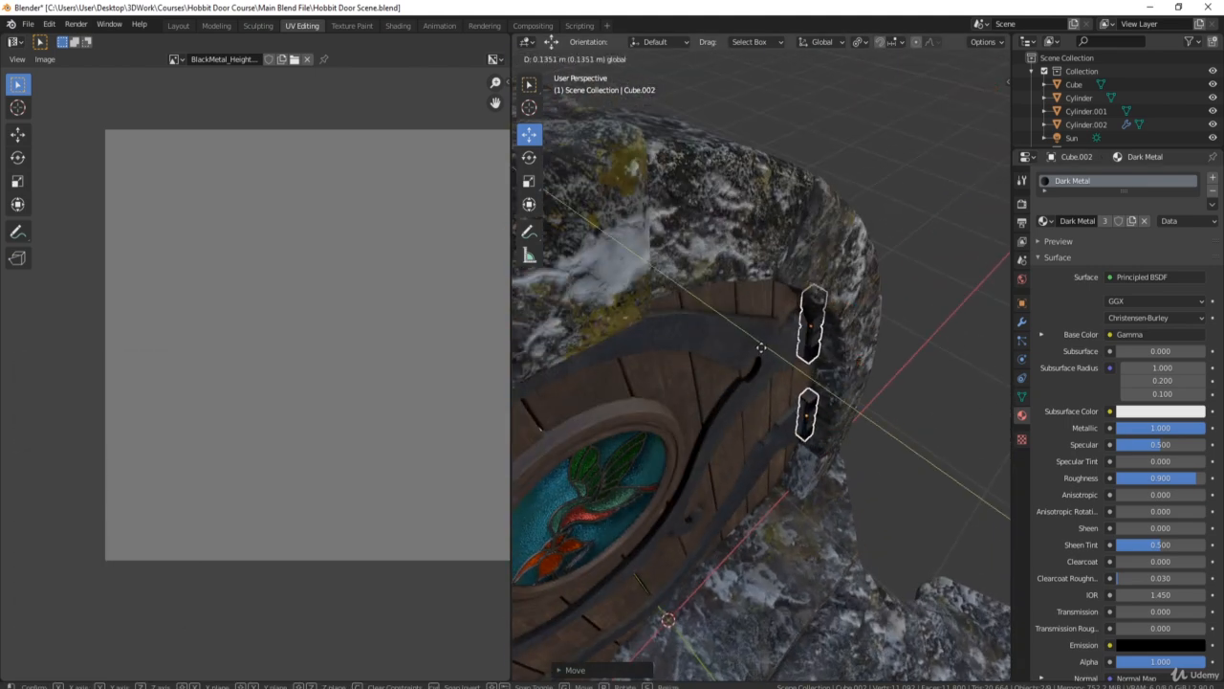
left_click(847, 383)
- In front view, rotate only the upper post around the Y axis so it follows the slope of the stone arch
key("KP_1")
scroll(612, 251, "up", 3)
scroll(612, 250, "up", 2)
middle_click_drag(709, 229, 804, 620, "shift")
scroll(696, 447, "up", 3)
middle_click_drag(686, 305, 852, 603, "shift")
middle_click_drag(765, 434, 785, 461, "shift")
left_click(710, 375)
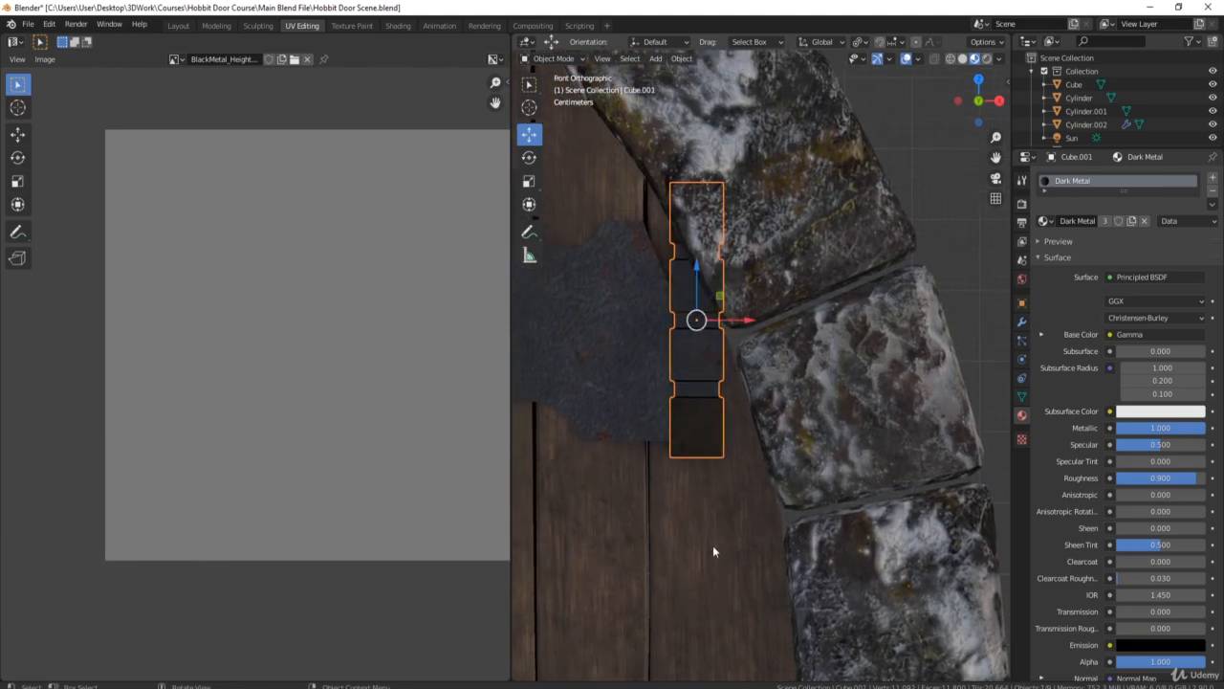
key("r")
key("y")
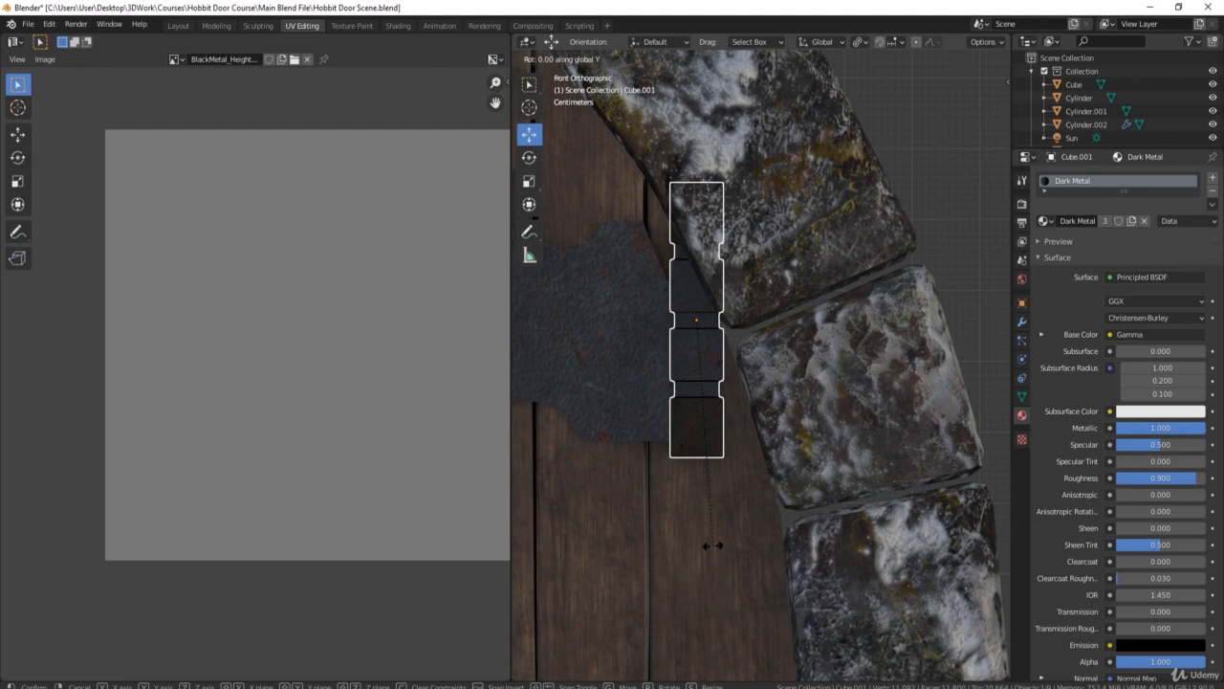
right_click(720, 543)
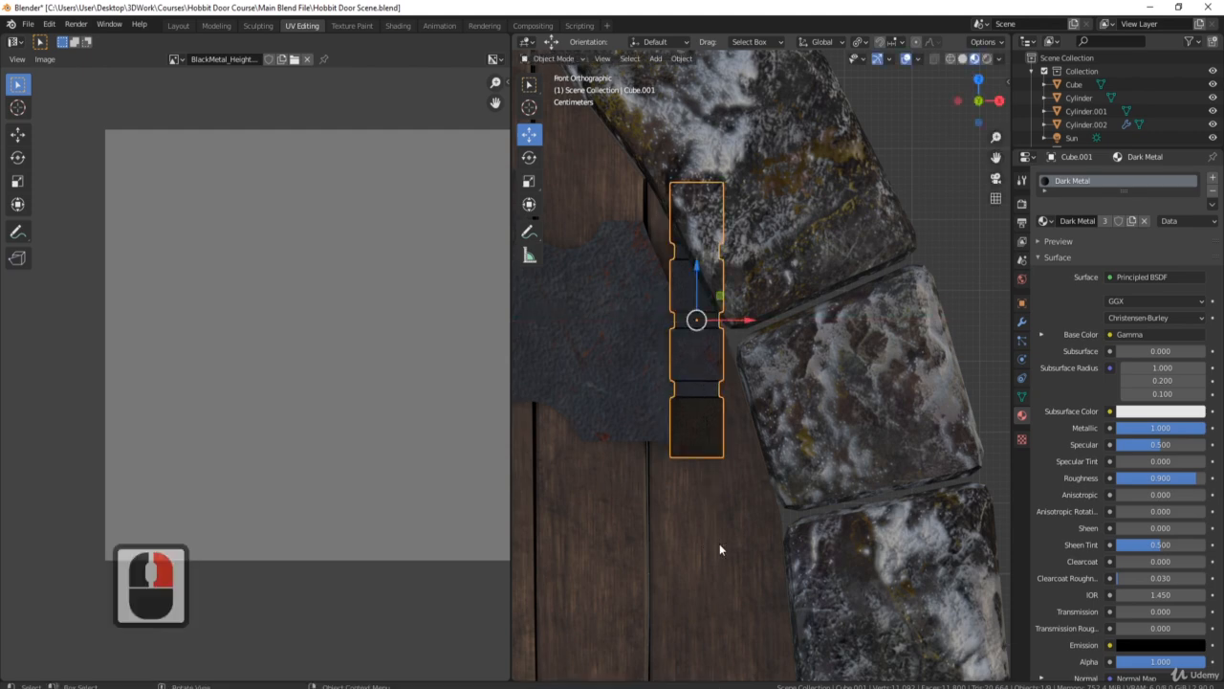
key("r")
key("y")
left_click(798, 507)
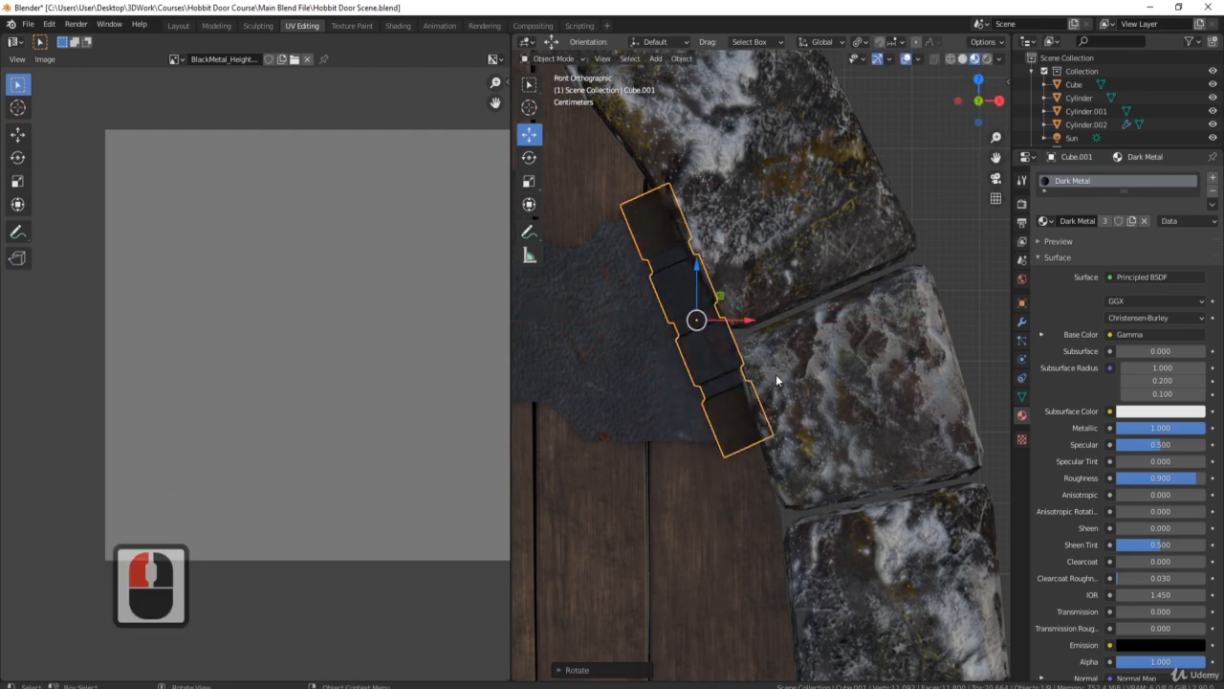
- In Edit Mode, select the edge loop at the upper post's middle groove and enable proportional editing with Smooth falloff
middle_click_drag(709, 279, 747, 328, "shift")
key("Tab")
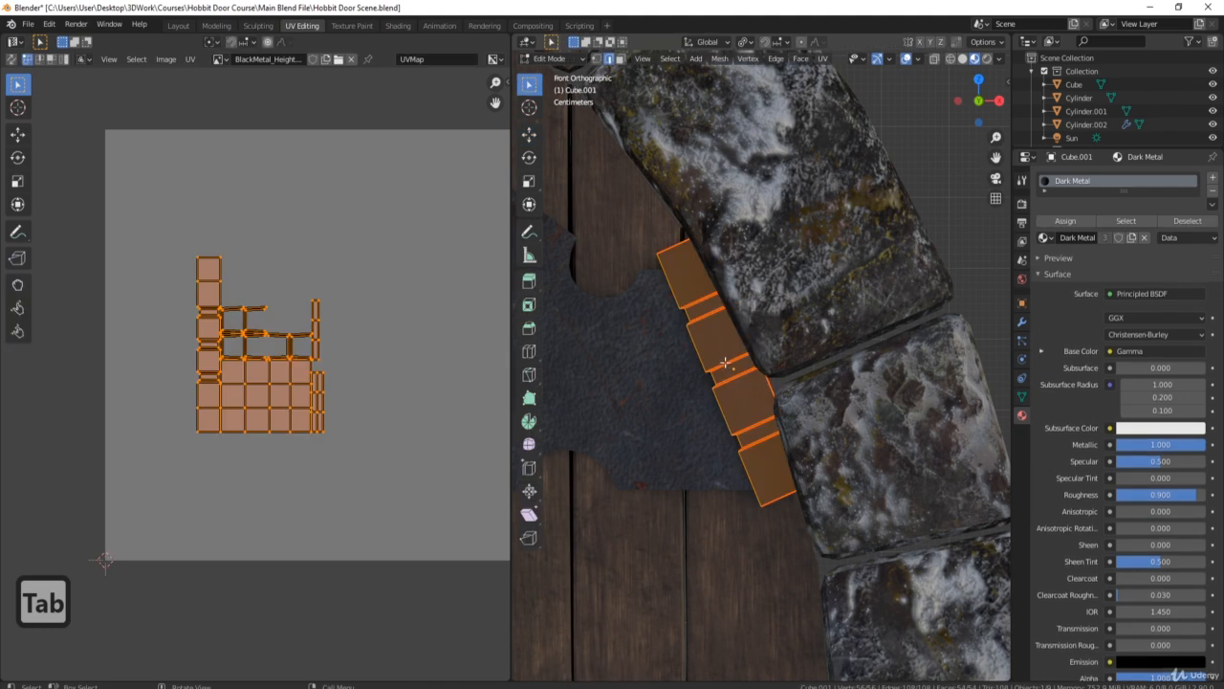
left_click(725, 364)
double_click(725, 364)
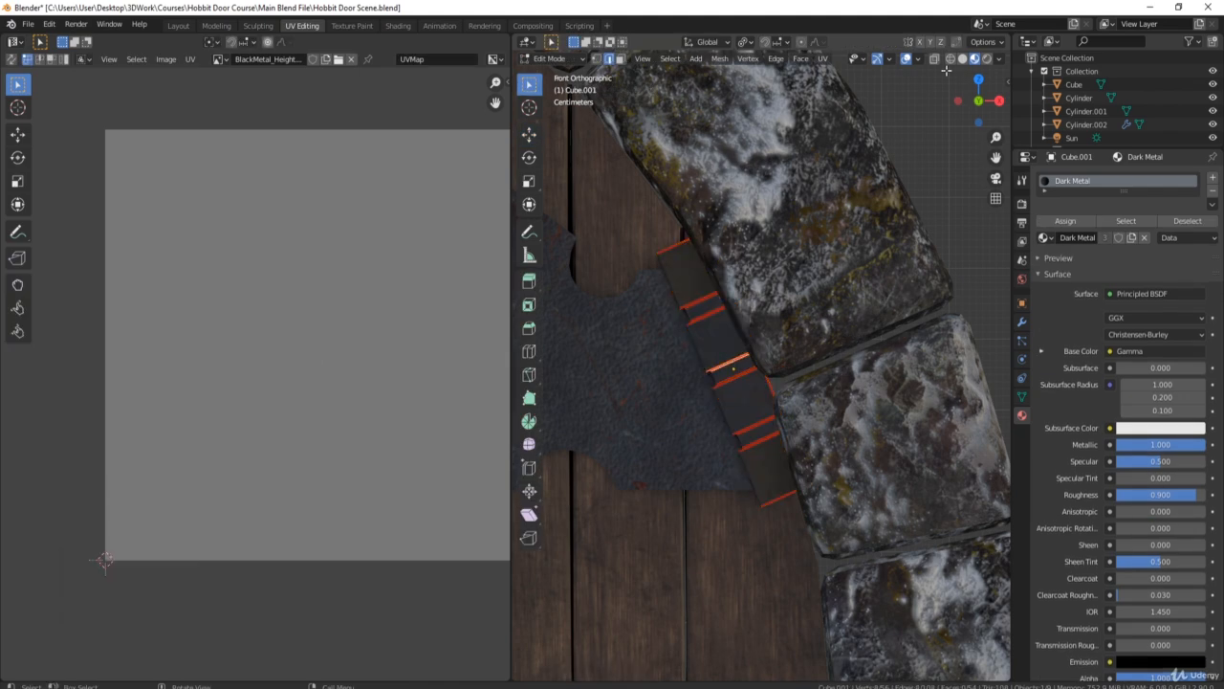
left_click(803, 43)
left_click(821, 44)
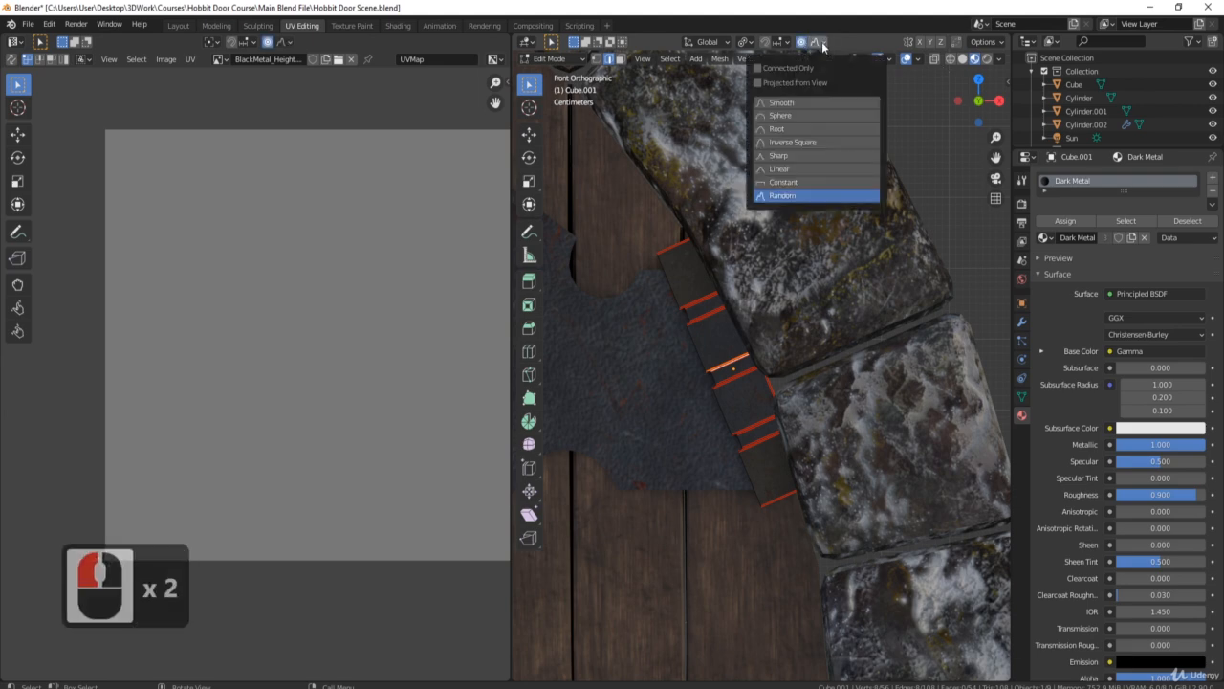
left_click(790, 103)
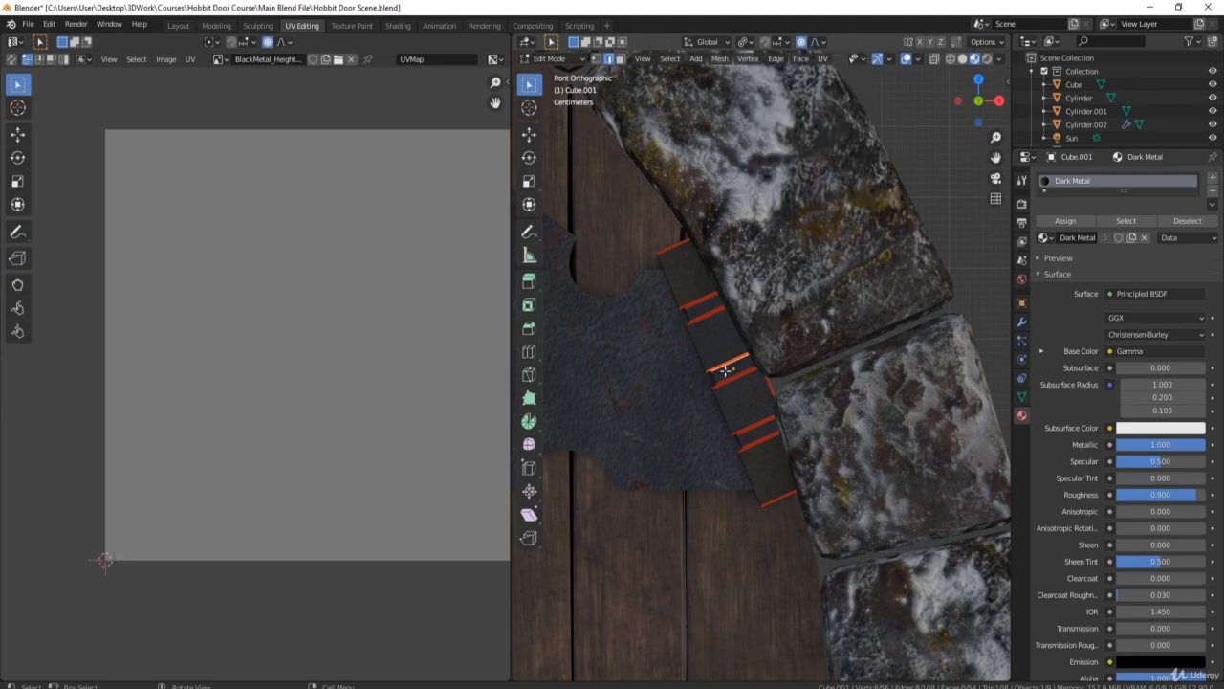
- Move the middle edge loop about 0.019 m up towards the arch with a proportional size of 0.26 to bend the post
key("shift+space")
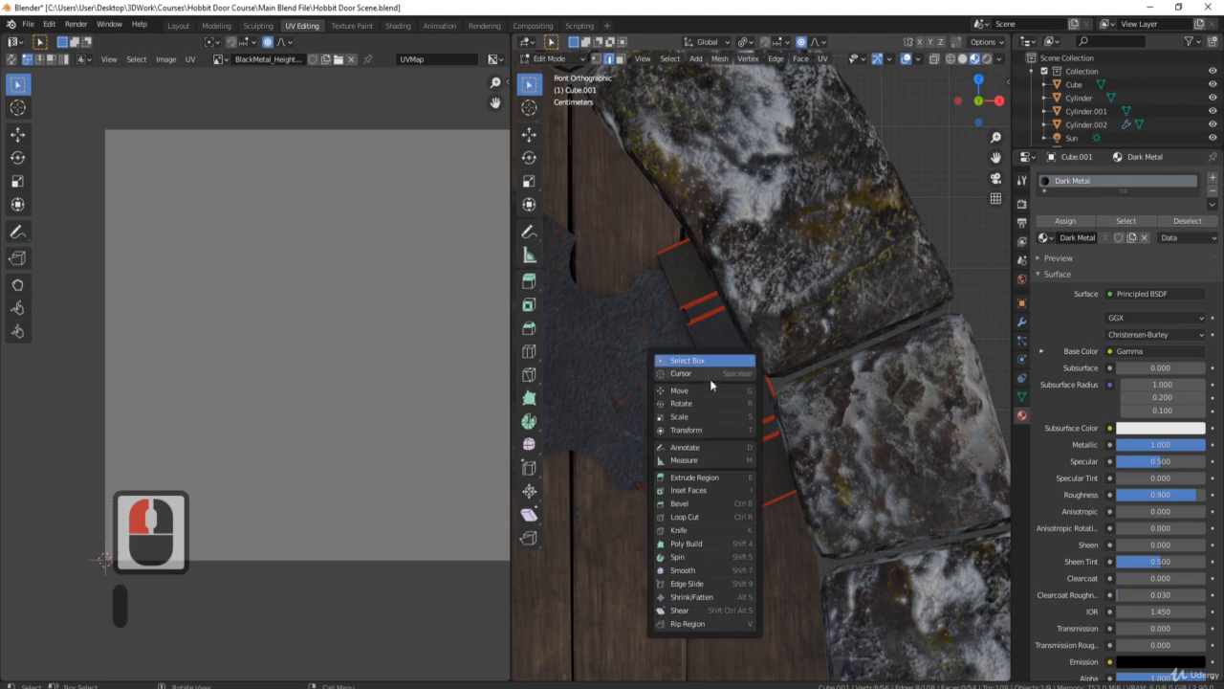
left_click(694, 389)
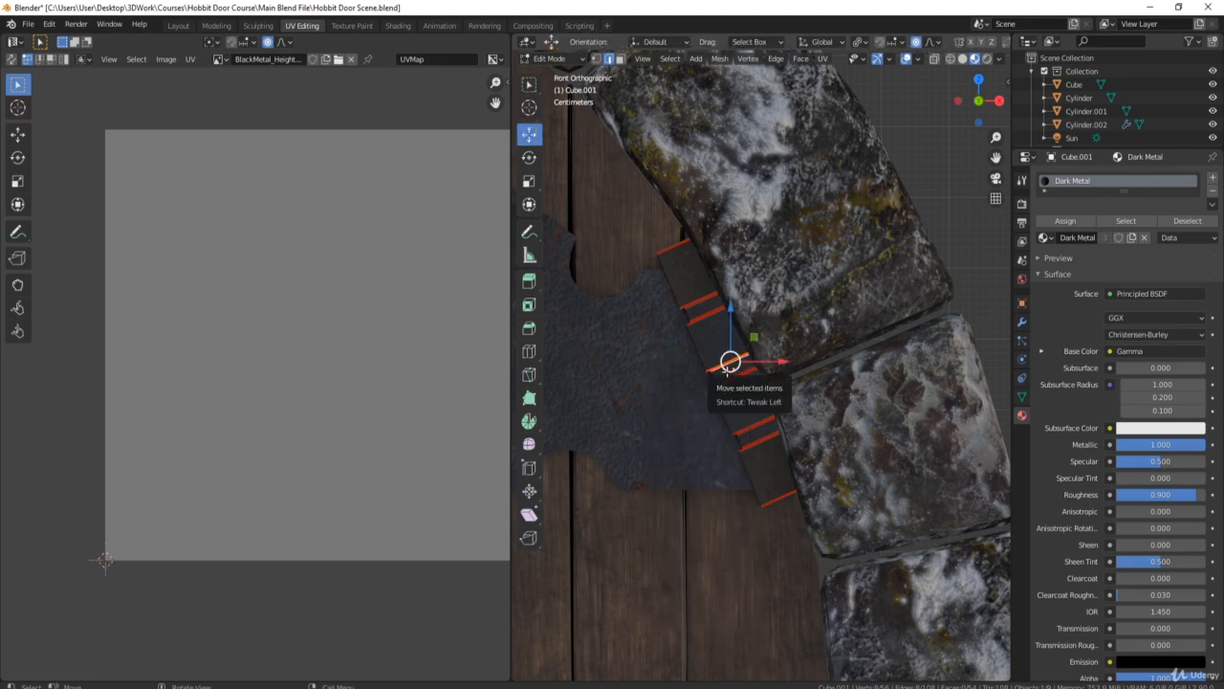
key("g")
scroll(729, 370, "up", 10)
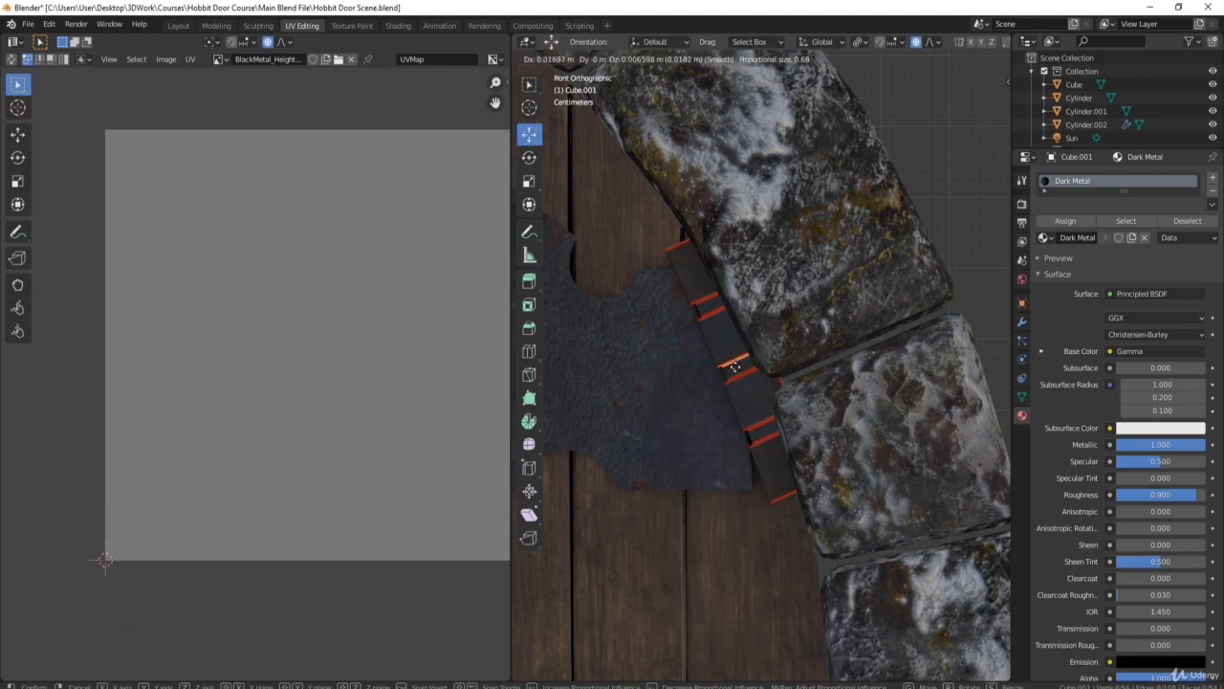
scroll(731, 370, "up", 3)
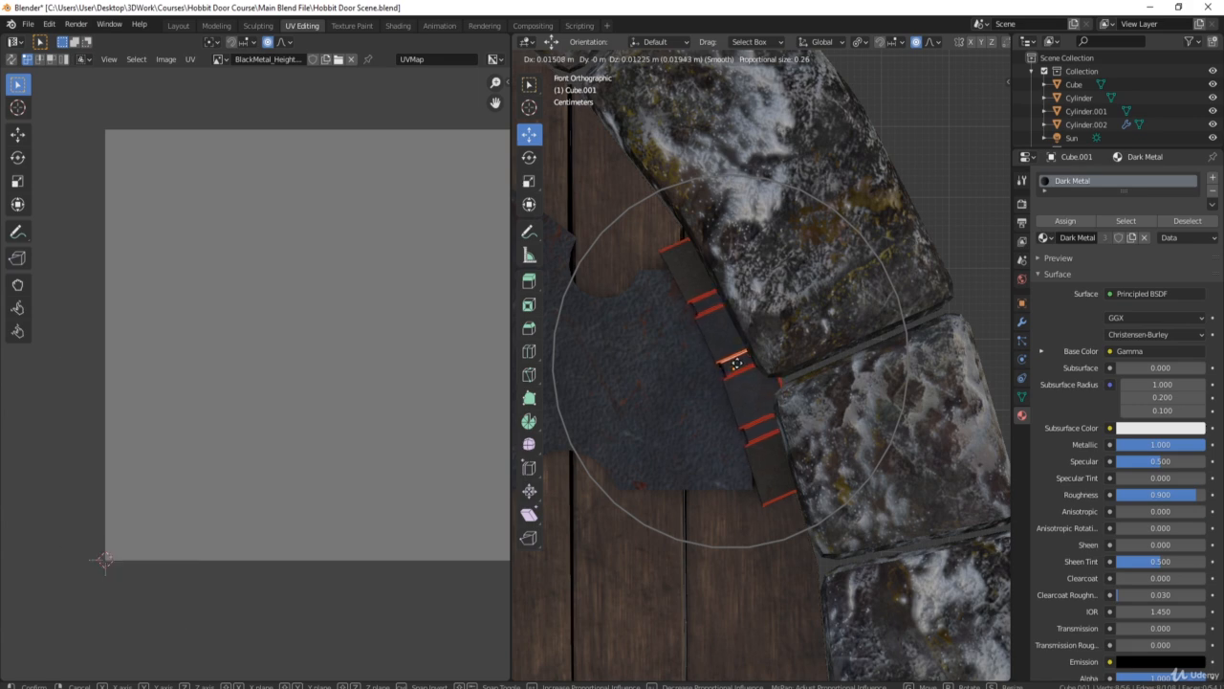
left_click(734, 363)
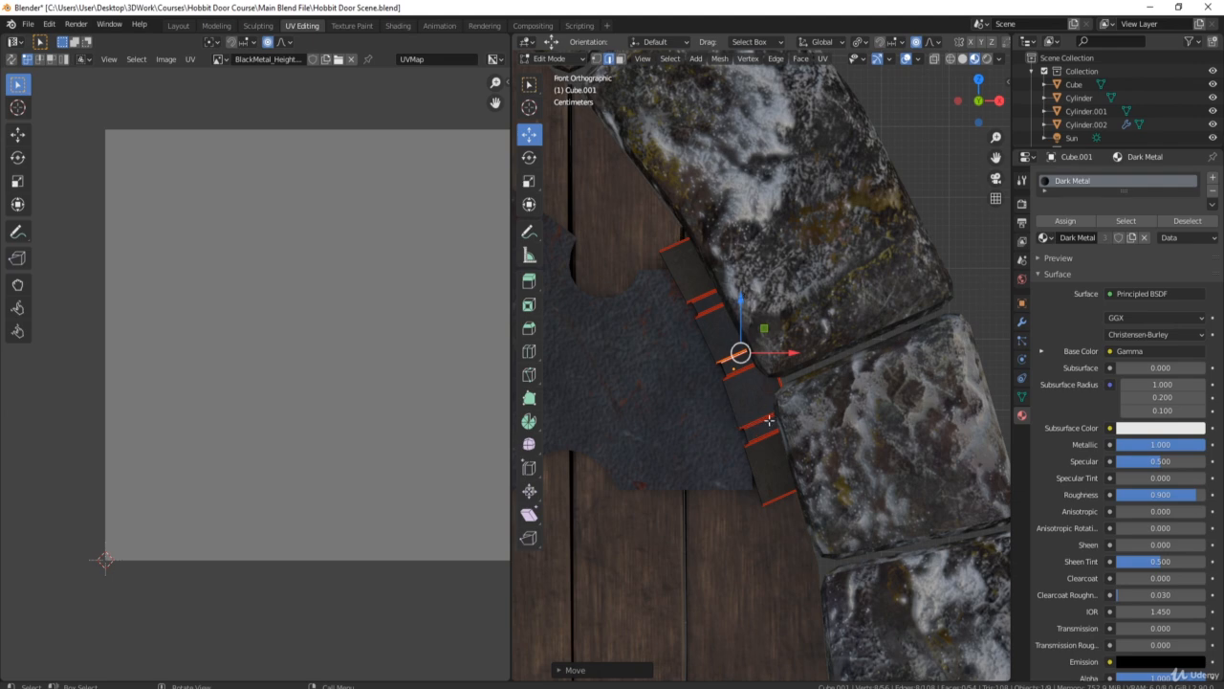
- Move the upper post's bottom edge about 0.011 m back towards the hinge with proportional editing
left_click(776, 493)
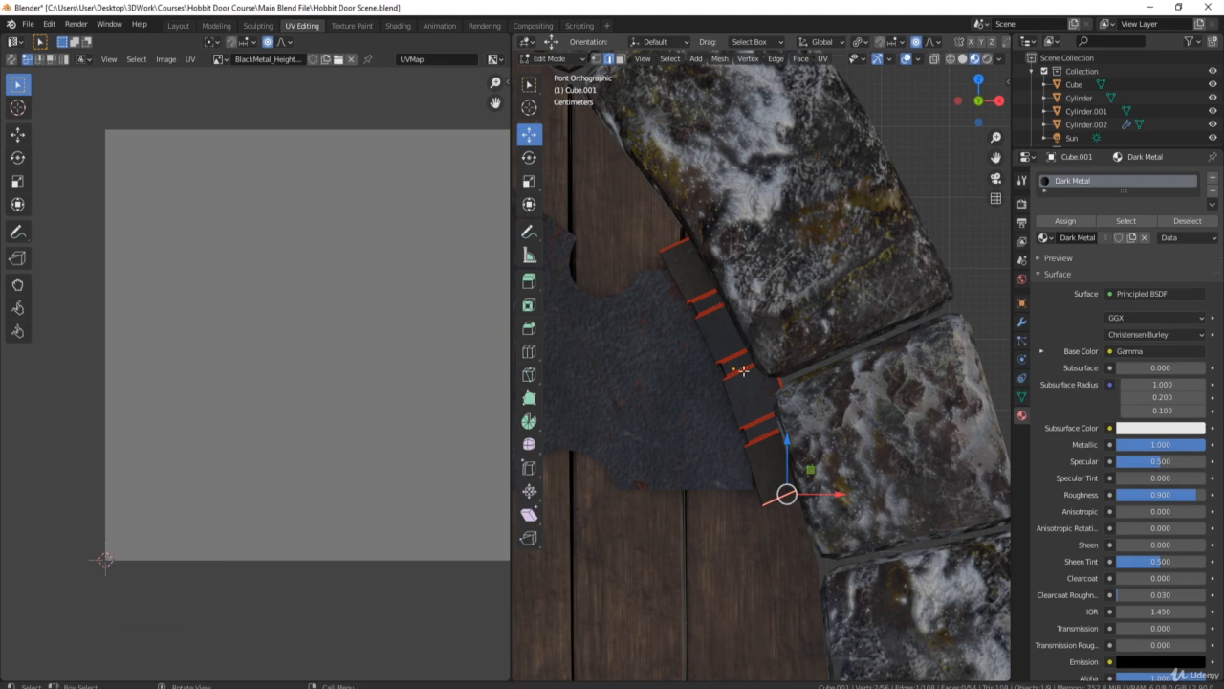
key("g")
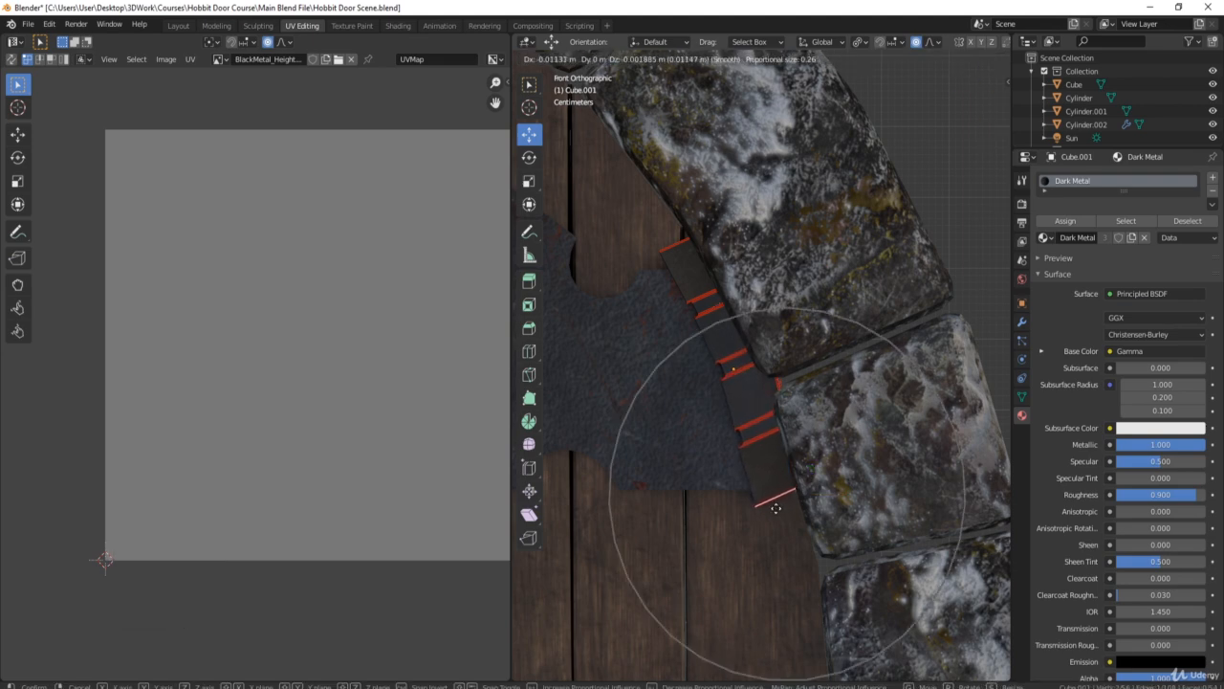
left_click(776, 508)
- Examine from several angles how the bent upper post fits between the hinge and the stone arch
middle_click_drag(776, 507, 890, 411)
scroll(777, 428, "down", 9)
scroll(785, 418, "up", 3)
scroll(820, 424, "down", 7)
middle_click_drag(765, 363, 789, 369)
scroll(790, 368, "down", 3)
middle_click_drag(740, 298, 748, 373, "shift")
middle_click_drag(793, 425, 824, 448)
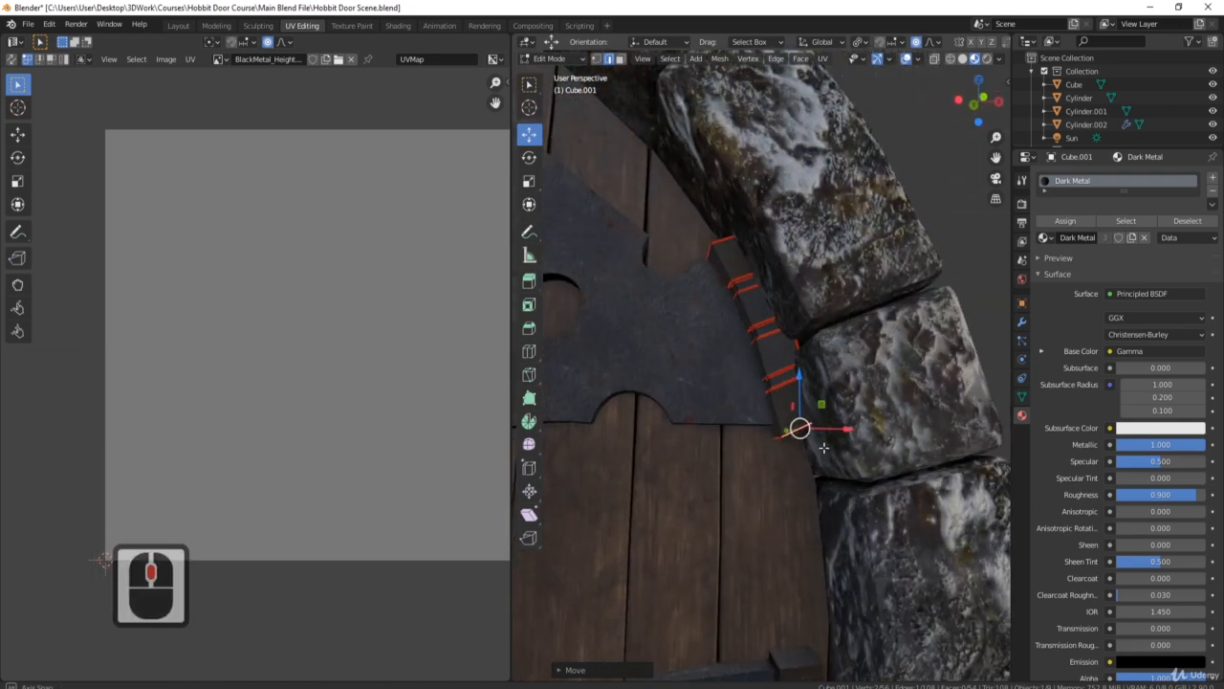
middle_click_drag(737, 270, 723, 280)
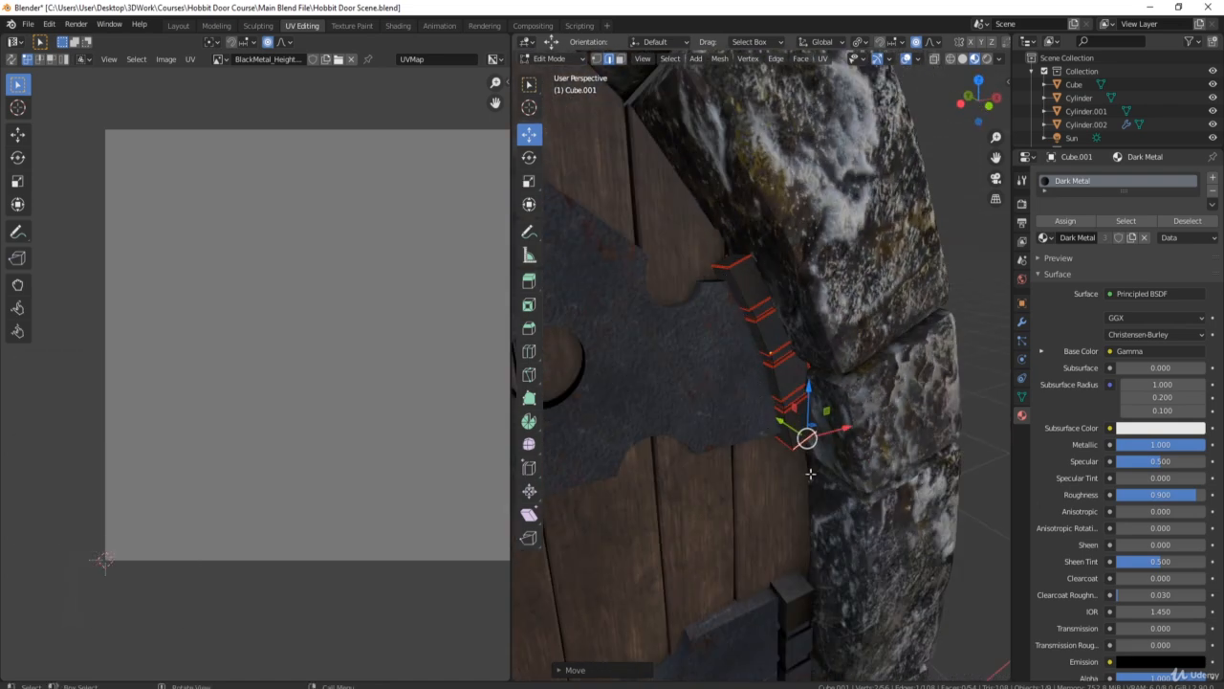
middle_click_drag(806, 466, 783, 380)
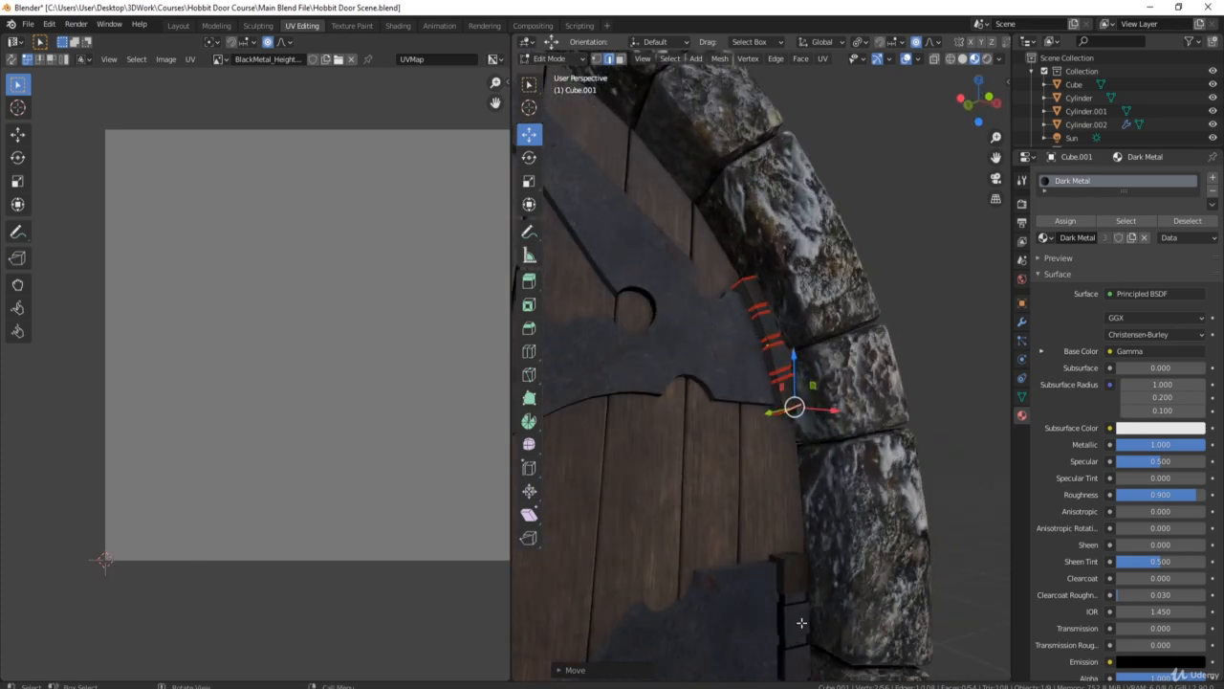
- Return to Object Mode, select the lower post and raise it along Z by about 0.035 m to centre it on the hinge
scroll(798, 585, "down", 2)
middle_click_drag(798, 585, 804, 446)
scroll(801, 627, "up", 4)
key("Tab")
left_click(796, 432)
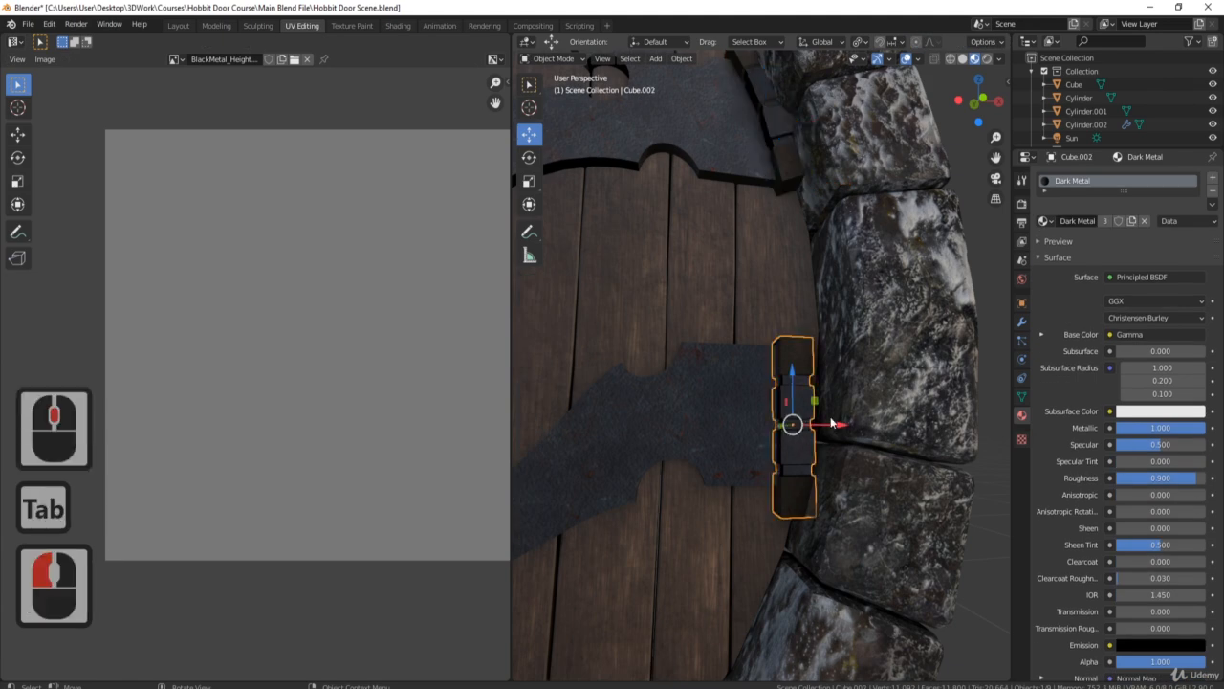
key("g")
key("z")
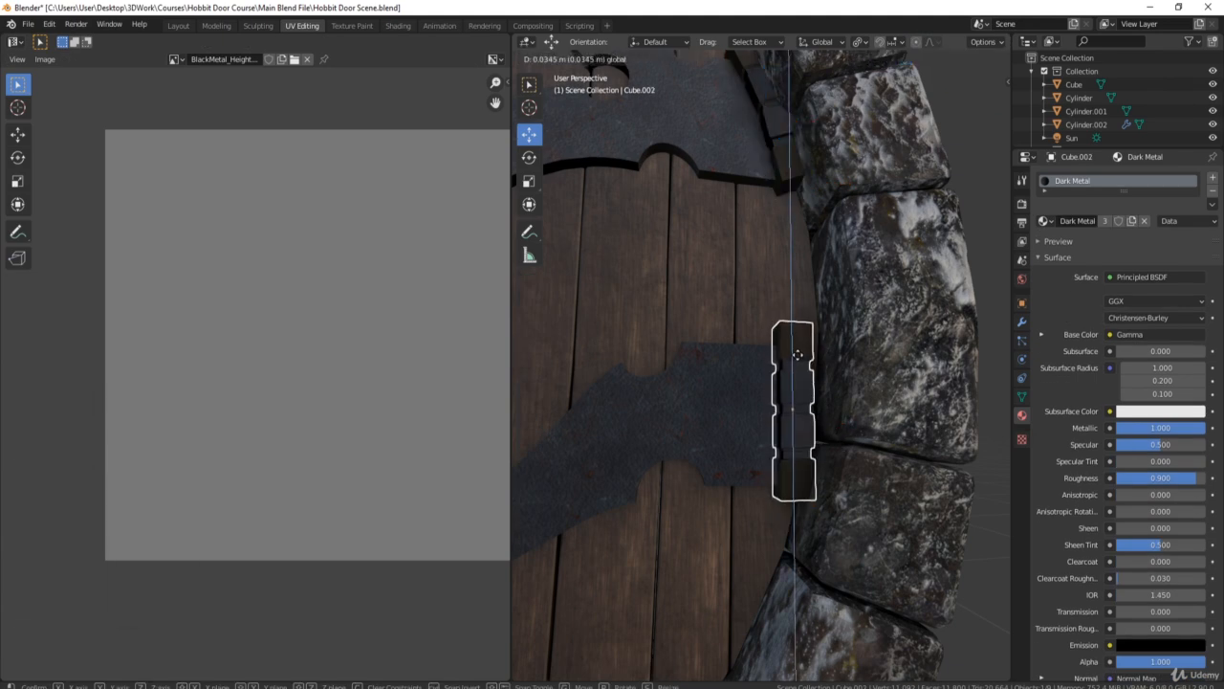
middle_click_drag(797, 355, 855, 409)
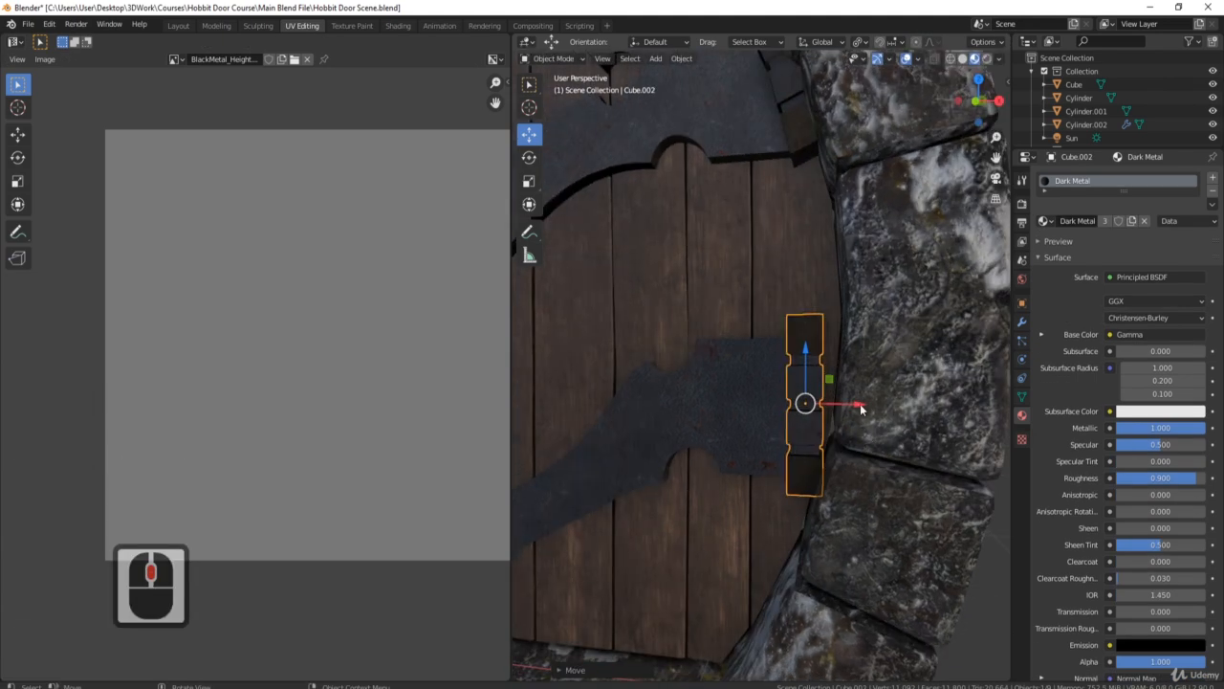
mouse_move(861, 410)
middle_mouse_down()
mouse_move(870, 404)
mouse_move(849, 426)
middle_mouse_up()
left_click(871, 409)
- In Edit Mode, move the edge loop below the lower post's top groove about 0.02 m along X with proportional editing
scroll(846, 425, "up", 3)
middle_click_drag(869, 356, 813, 383, "shift")
key("Tab")
double_click(777, 371)
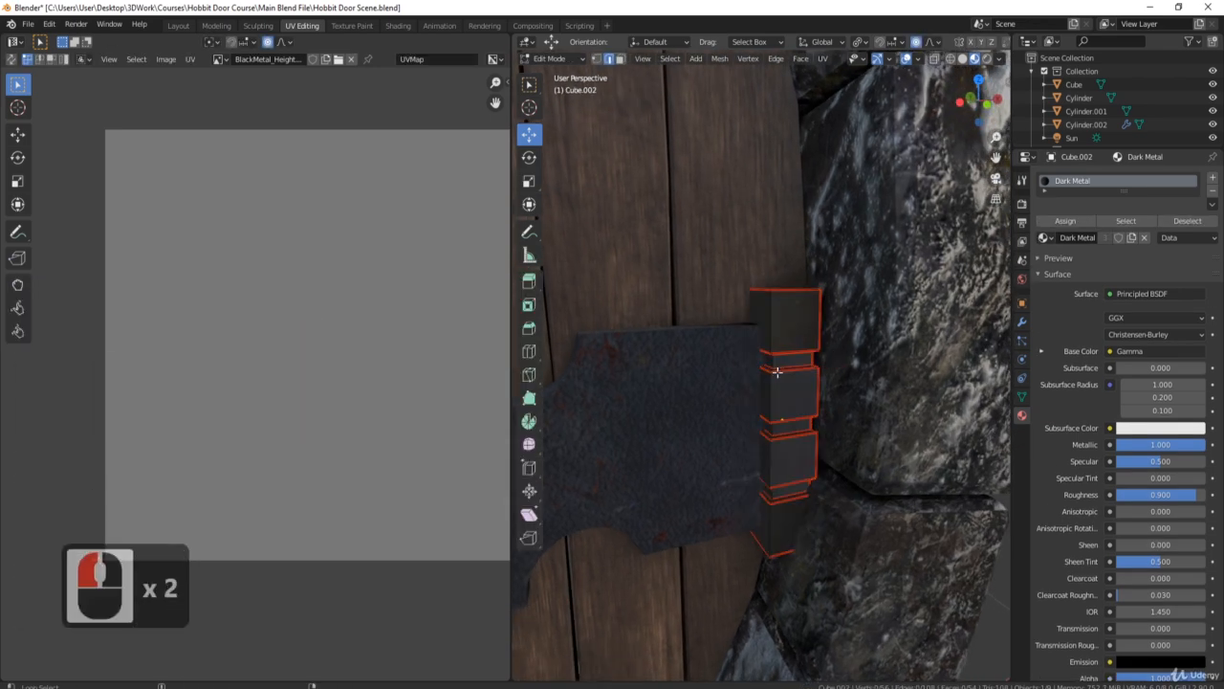
middle_click_drag(895, 407, 869, 396)
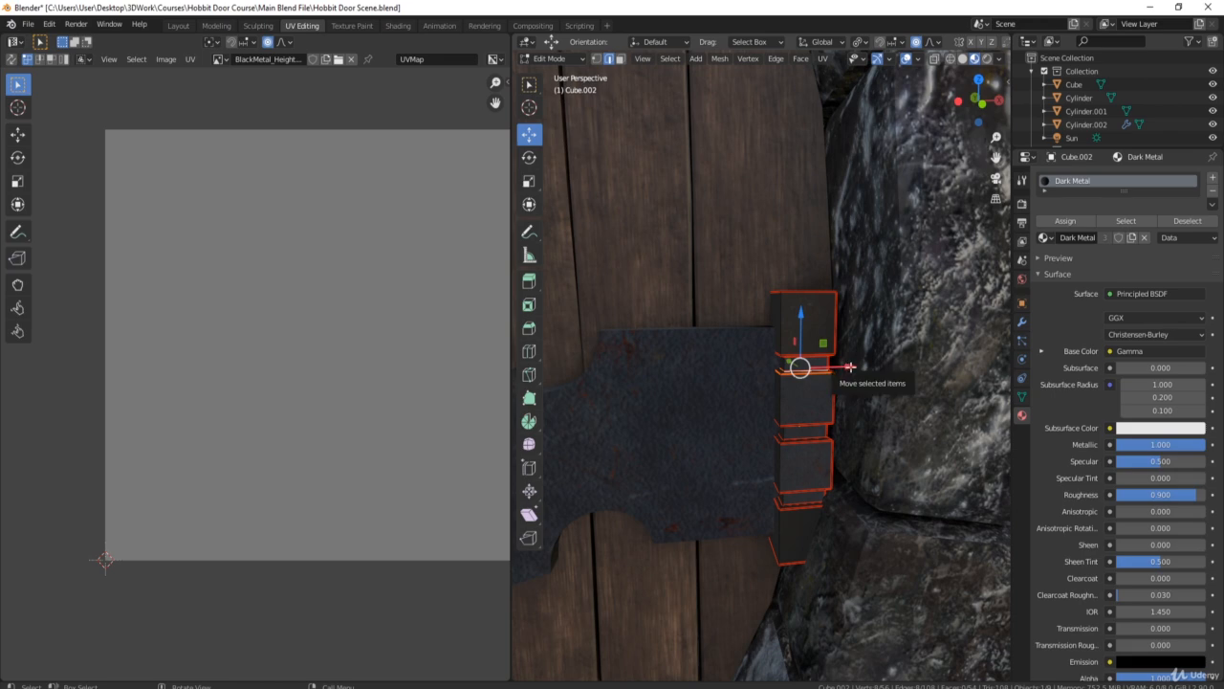
left_click_drag(849, 366, 856, 367)
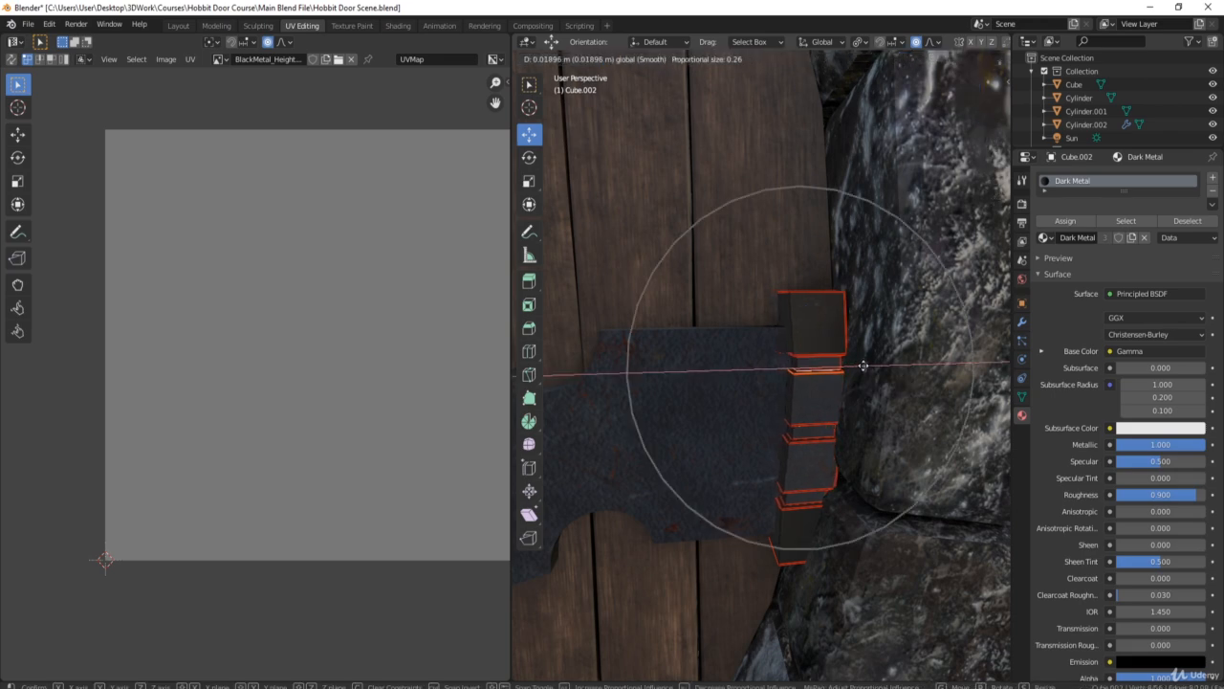
left_click_drag(868, 365, 868, 365)
- Select the edge loop just above the lower post's bottom groove and rotate it around the Y axis with proportional editing
middle_click_drag(821, 486, 811, 439, "shift")
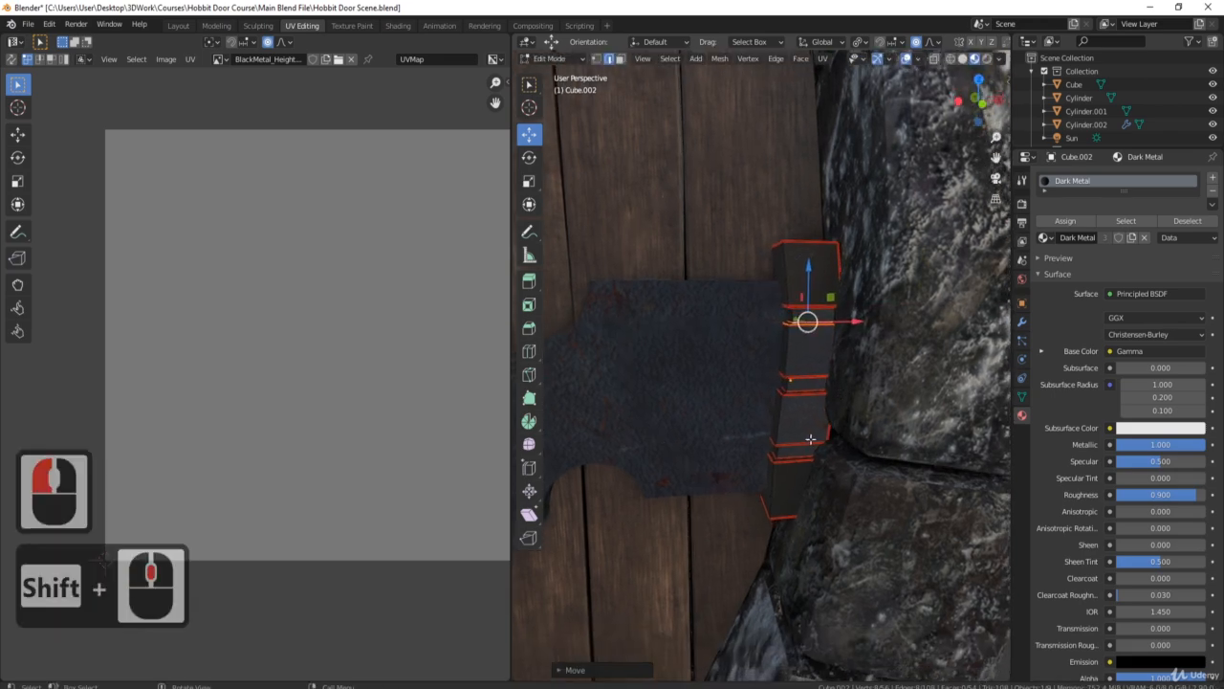
left_click(802, 443, "alt")
left_click(801, 444, "alt")
left_click(802, 445, "alt")
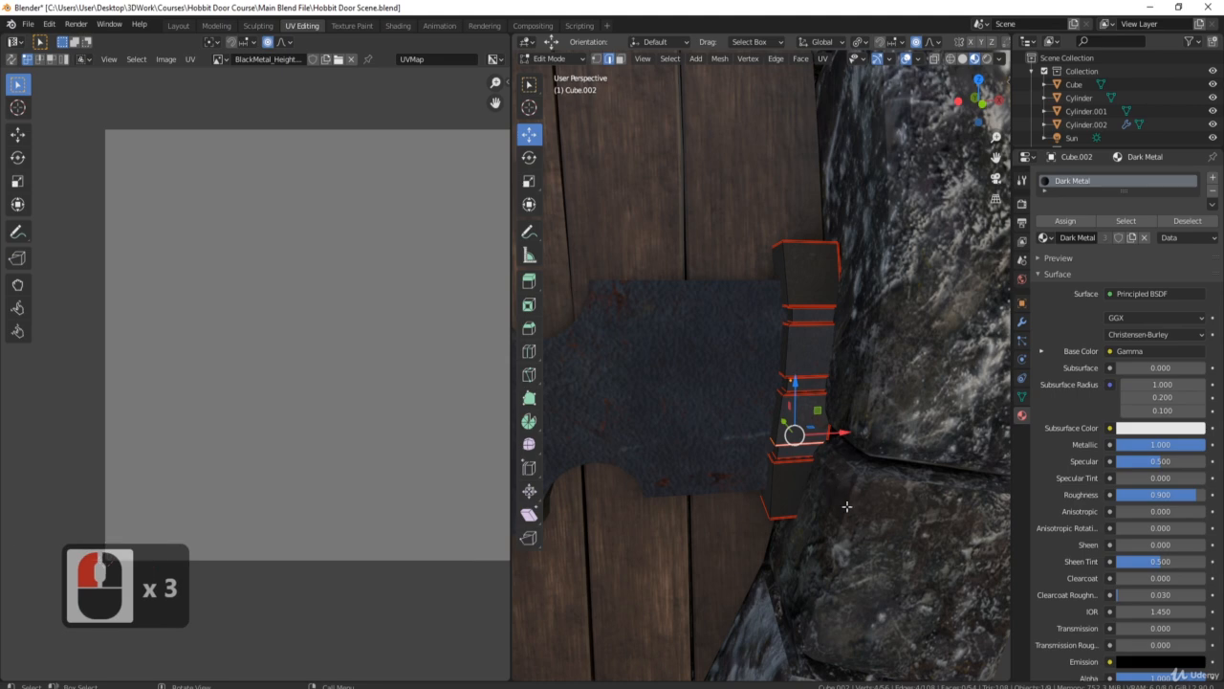
middle_click_drag(826, 572, 820, 516, "shift")
key("r")
key("x")
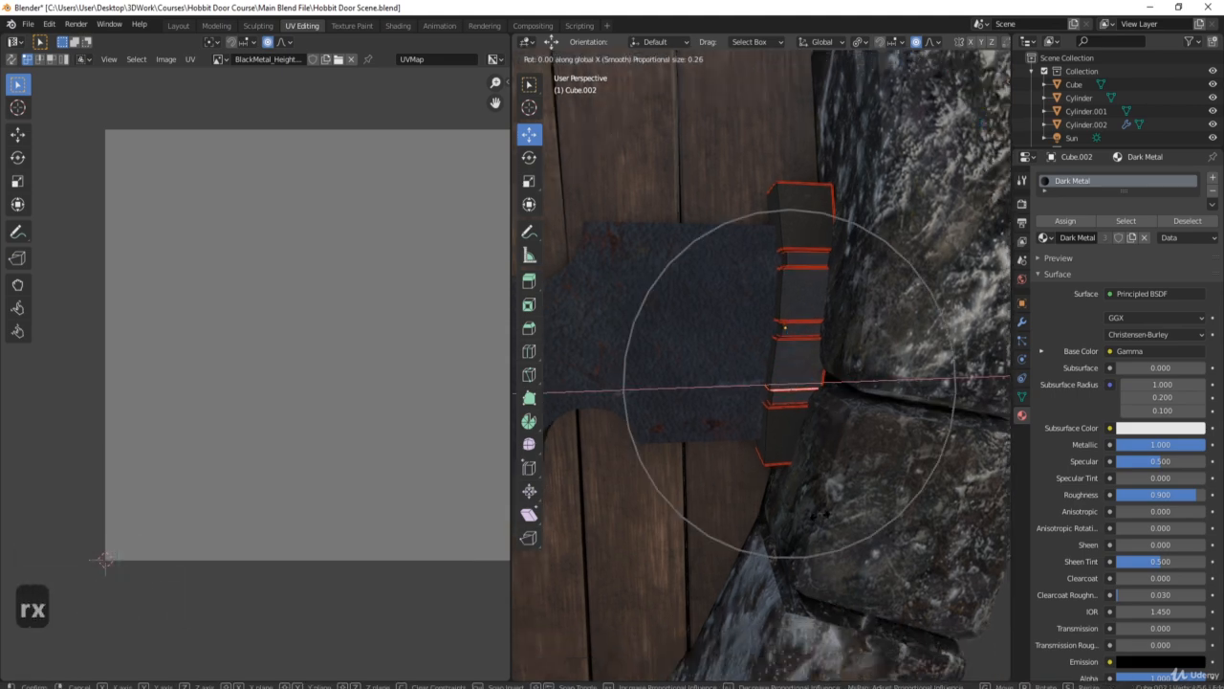
key("y")
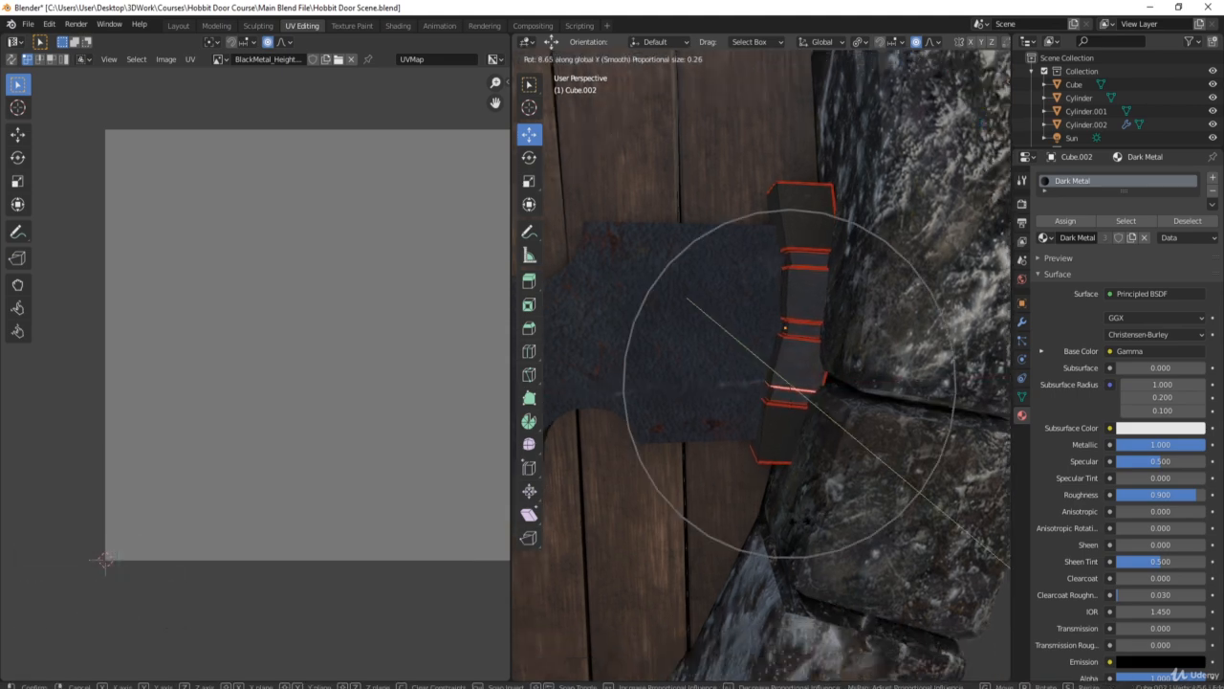
left_click(799, 521)
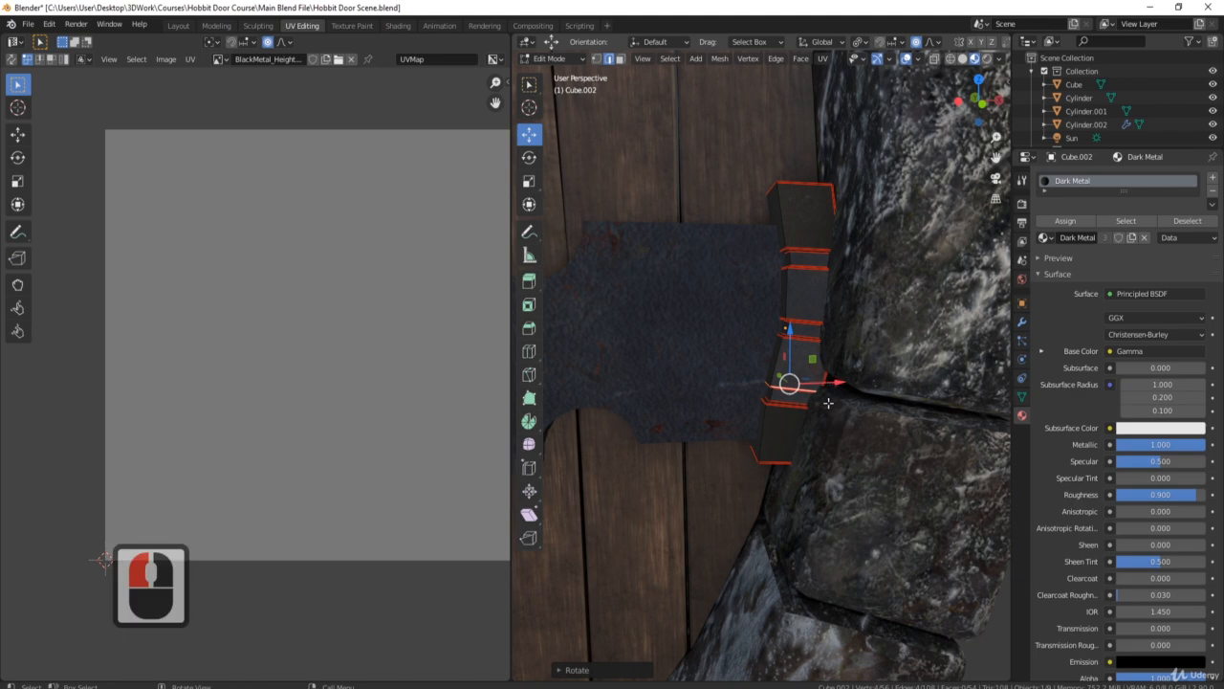
- Select the edge loop at the lower post's bottom end, nudge it along X and rotate it around the Y axis with proportional editing
middle_click_drag(829, 403, 787, 501)
left_click(750, 537)
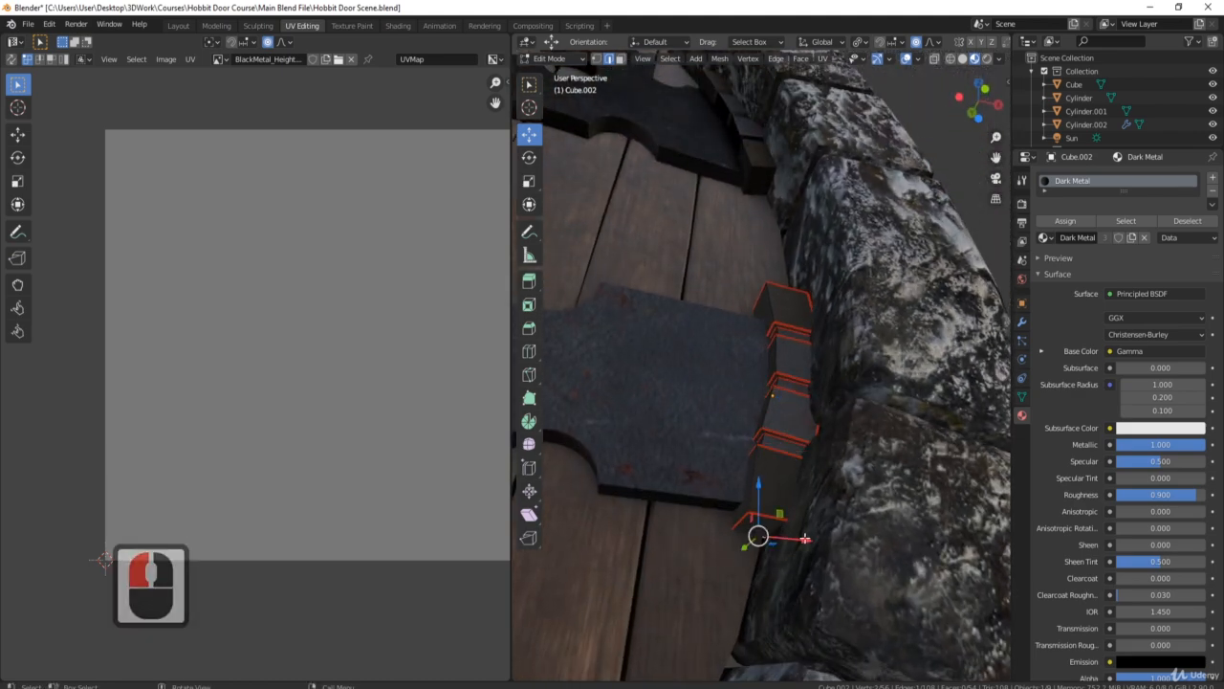
left_click(740, 524)
left_click_drag(786, 527, 783, 529)
key("r")
key("y")
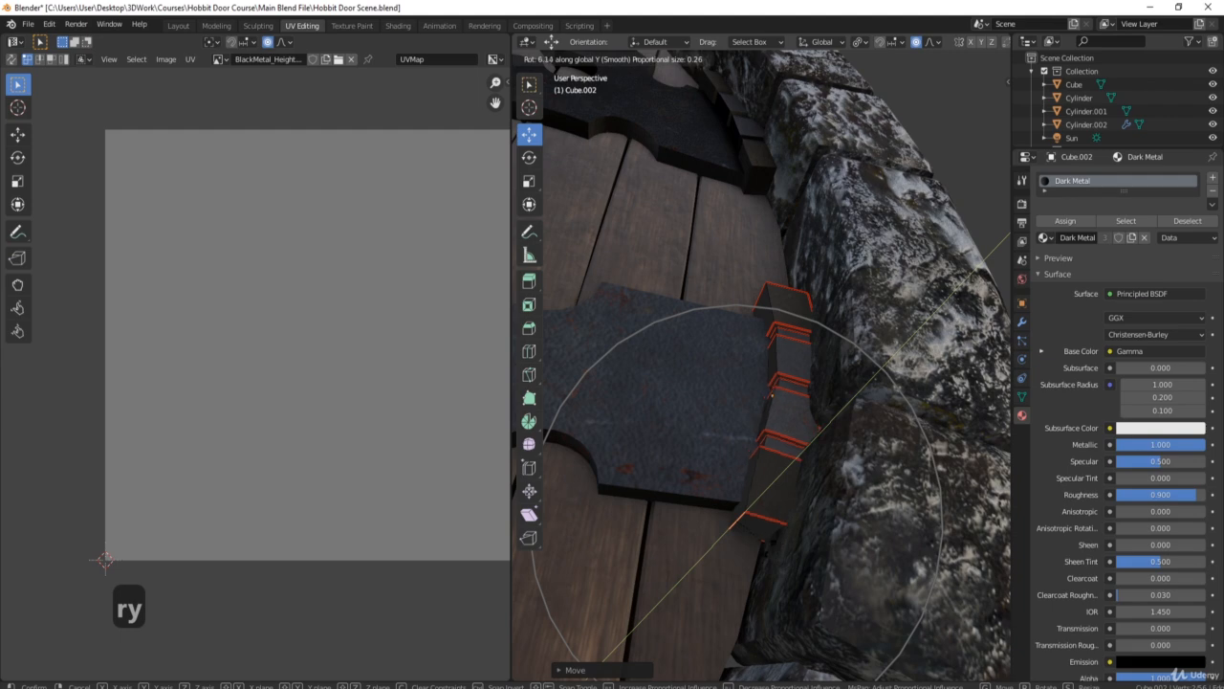
left_click(800, 502)
middle_click_drag(813, 421, 826, 386)
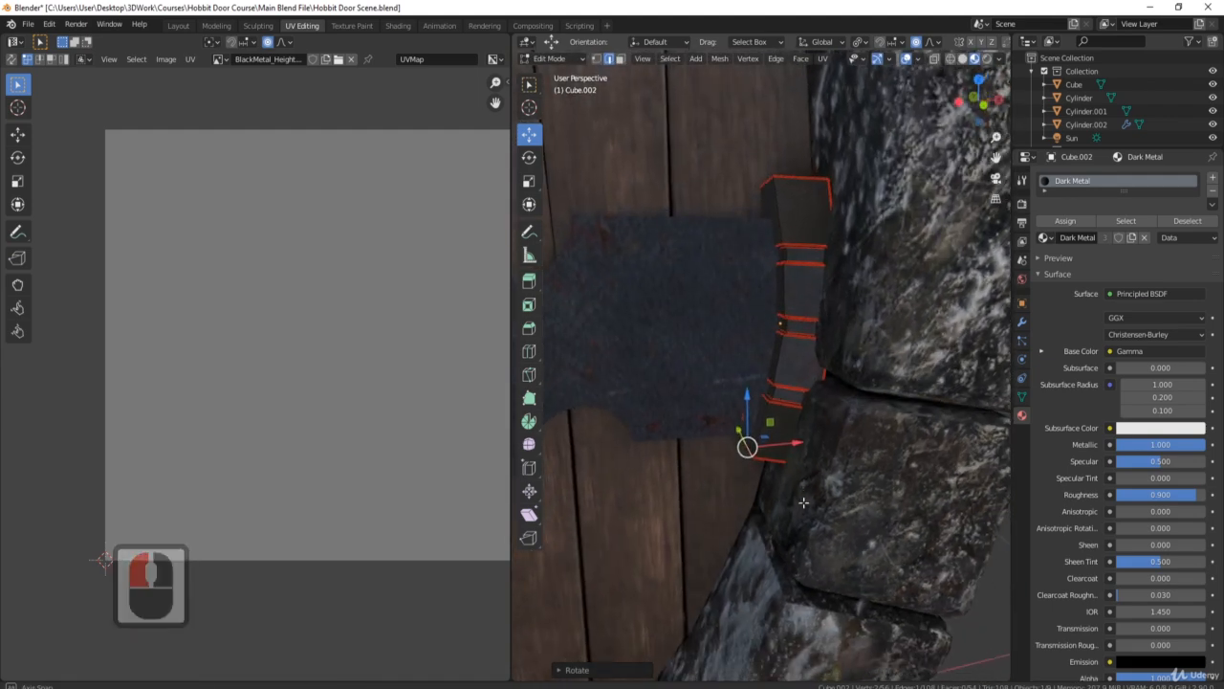
- Return to Object Mode, select the lower and upper posts and join them into one object
middle_click_drag(838, 309, 860, 452)
scroll(858, 440, "down", 2)
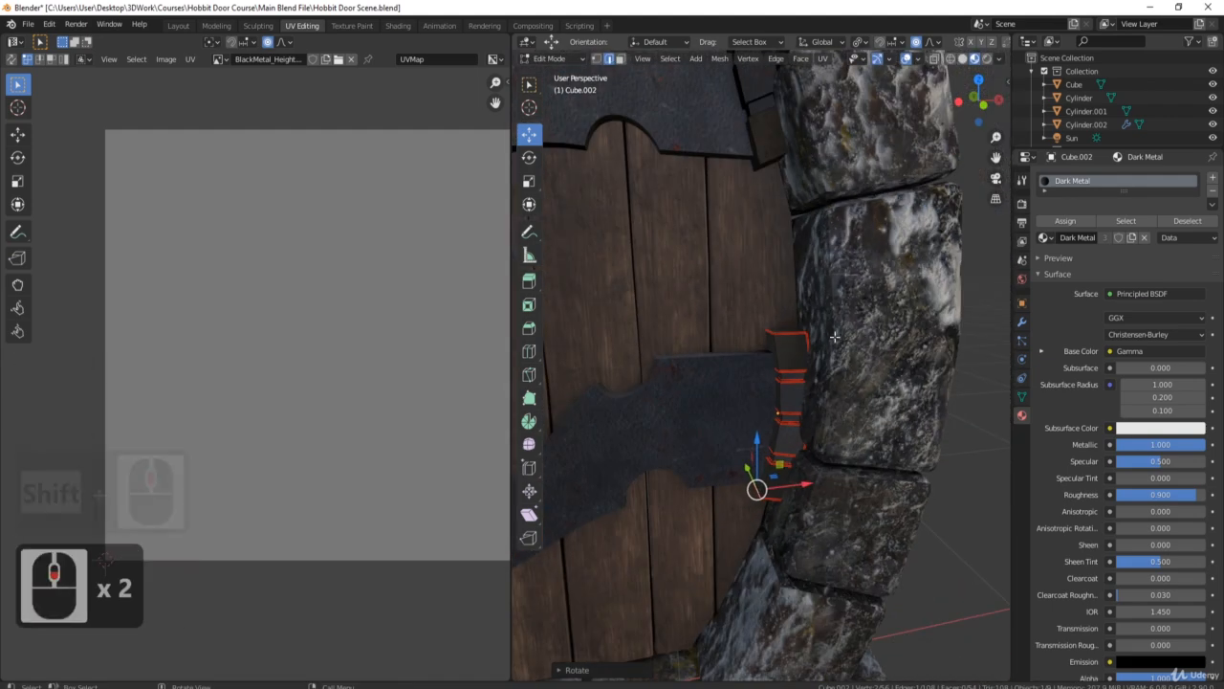
scroll(849, 368, "down", 2)
middle_click_drag(802, 249, 836, 340, "shift")
key("Tab")
key("a")
key("a")
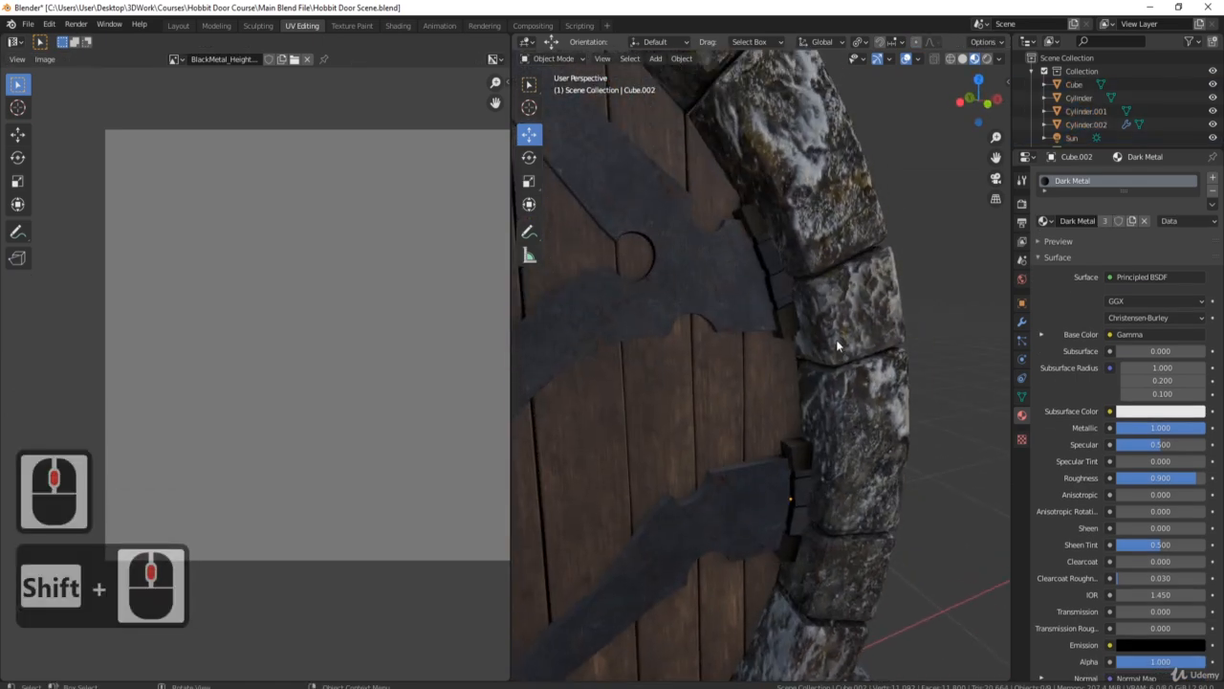
left_click(794, 471)
left_click(787, 311, "shift")
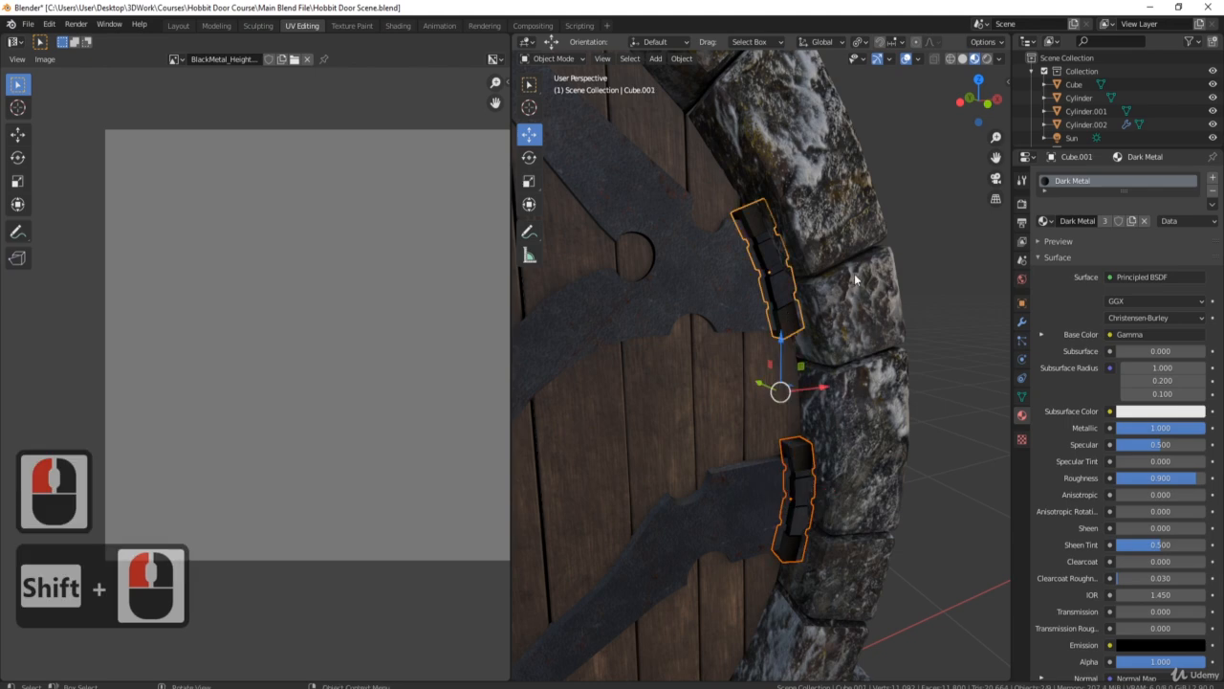
key("ctrl+j")
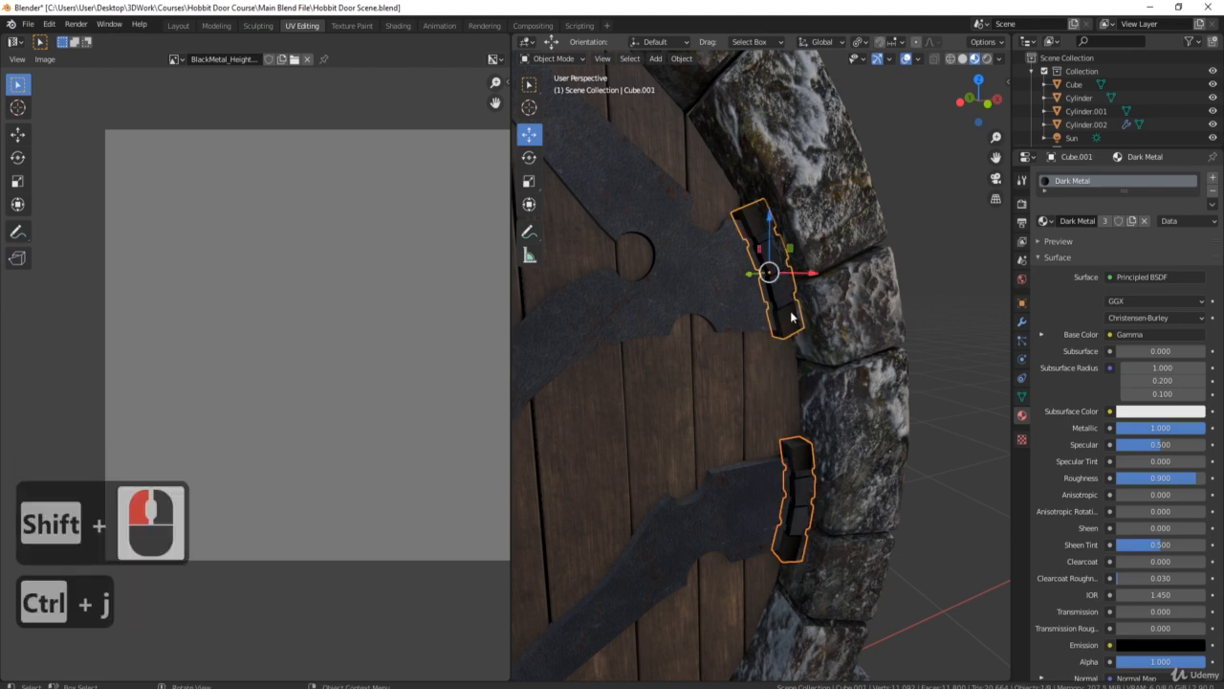
- Isolate the joined posts in local view and open them in Edit Mode with edge selection and proportional editing off
middle_click_drag(791, 317, 799, 324)
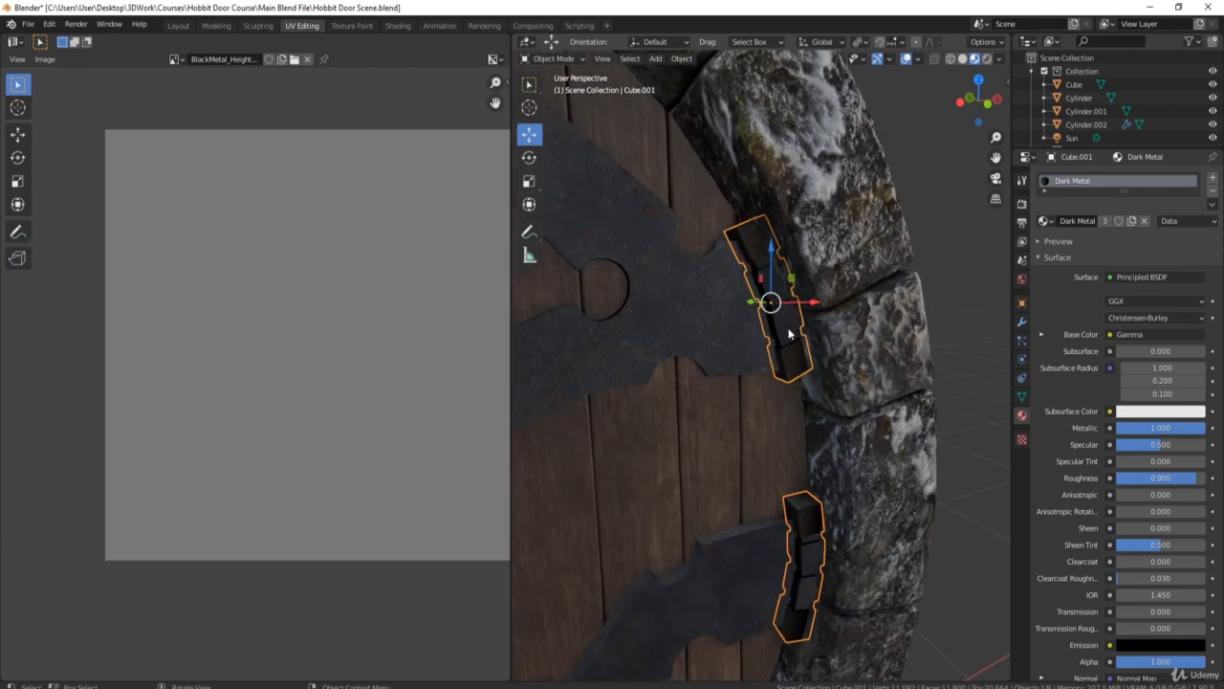
key("KP_Divide")
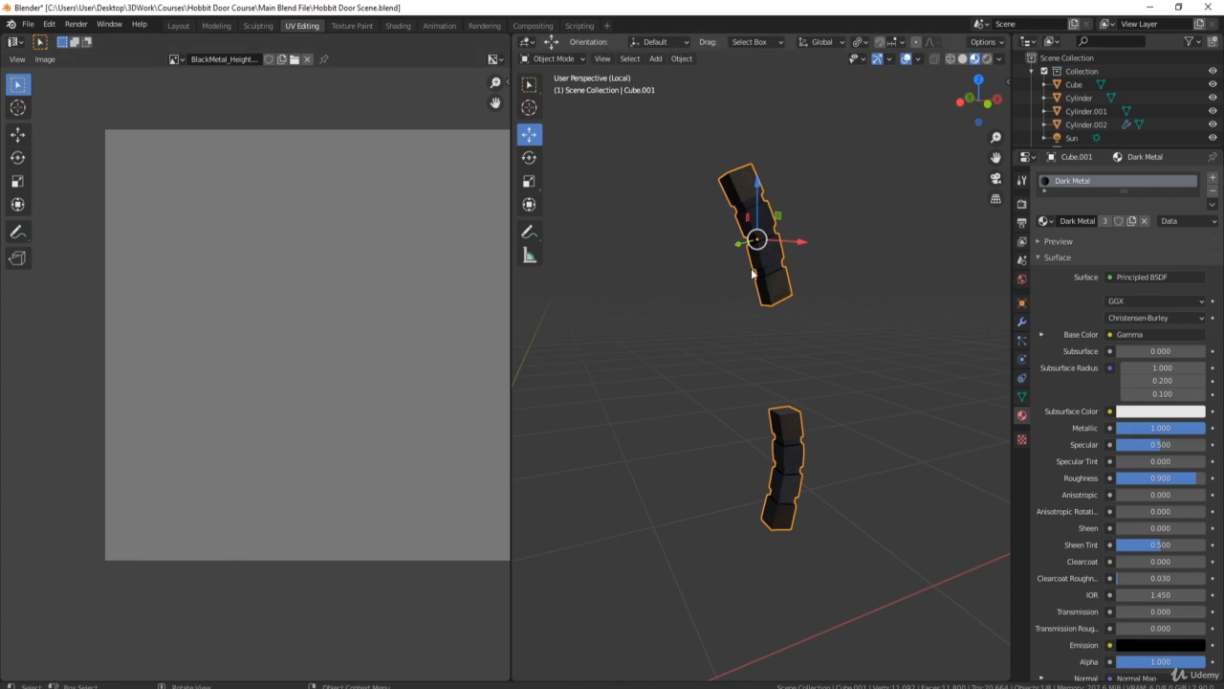
key("Tab")
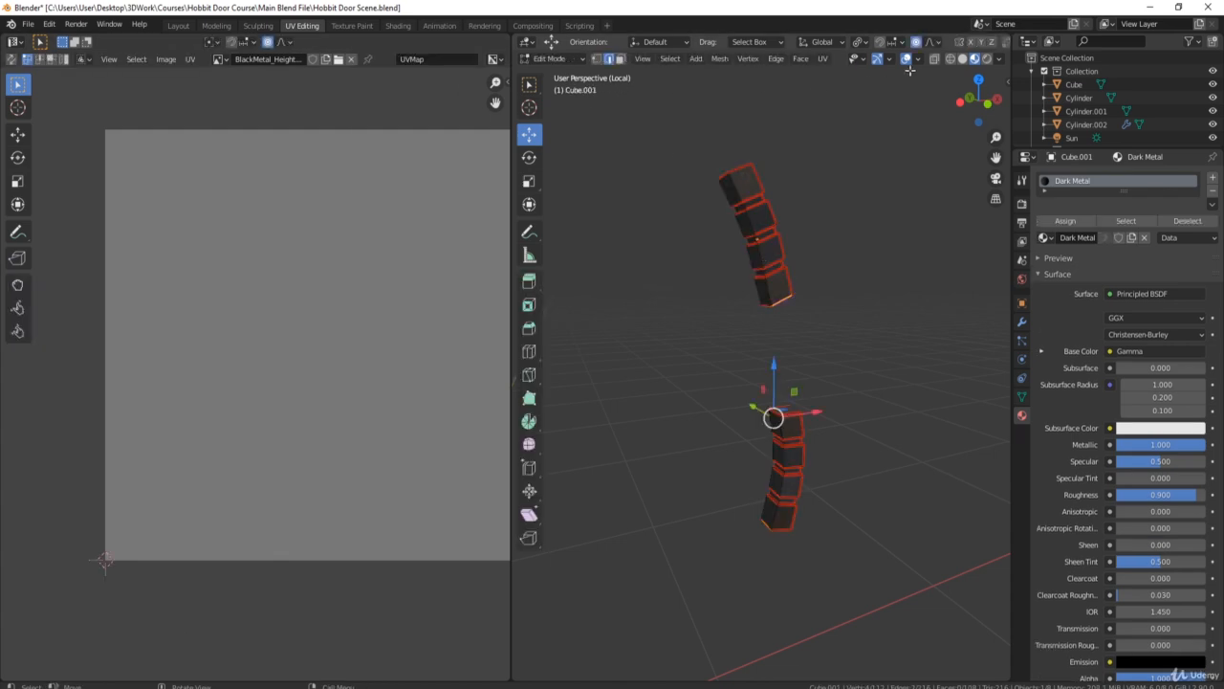
left_click(916, 42)
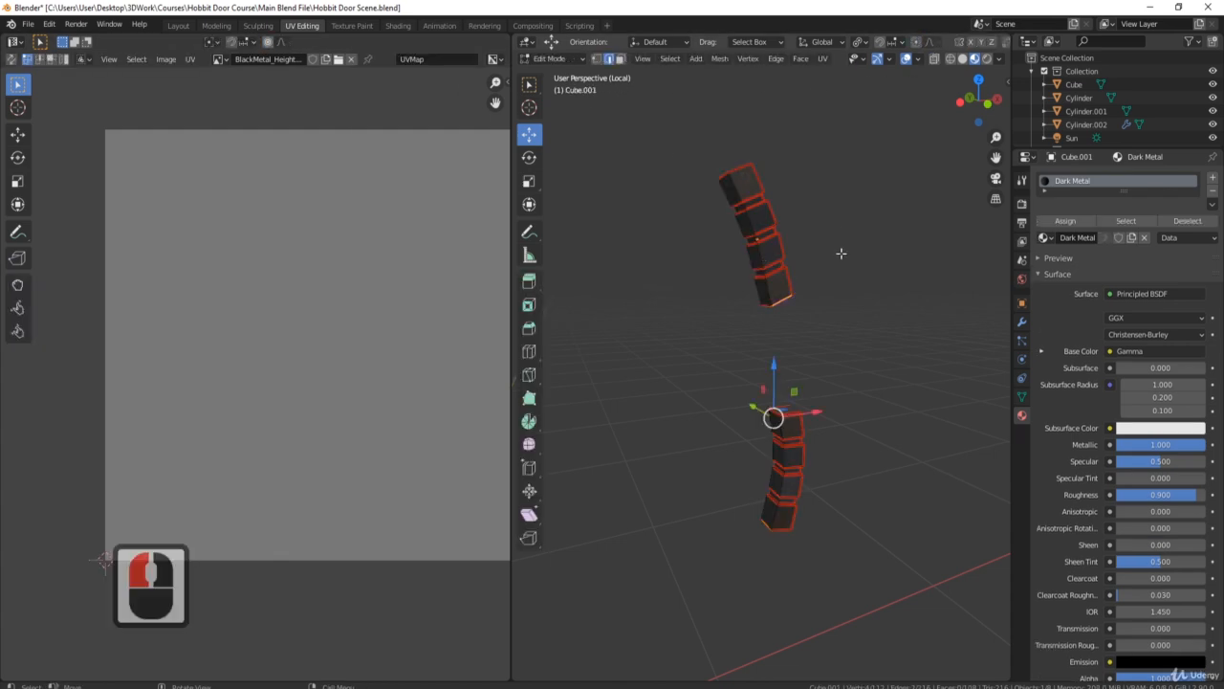
left_click(608, 59)
scroll(612, 81, "up", 3)
middle_click_drag(602, 72, 593, 97, "shift")
scroll(440, 259, "down", 2)
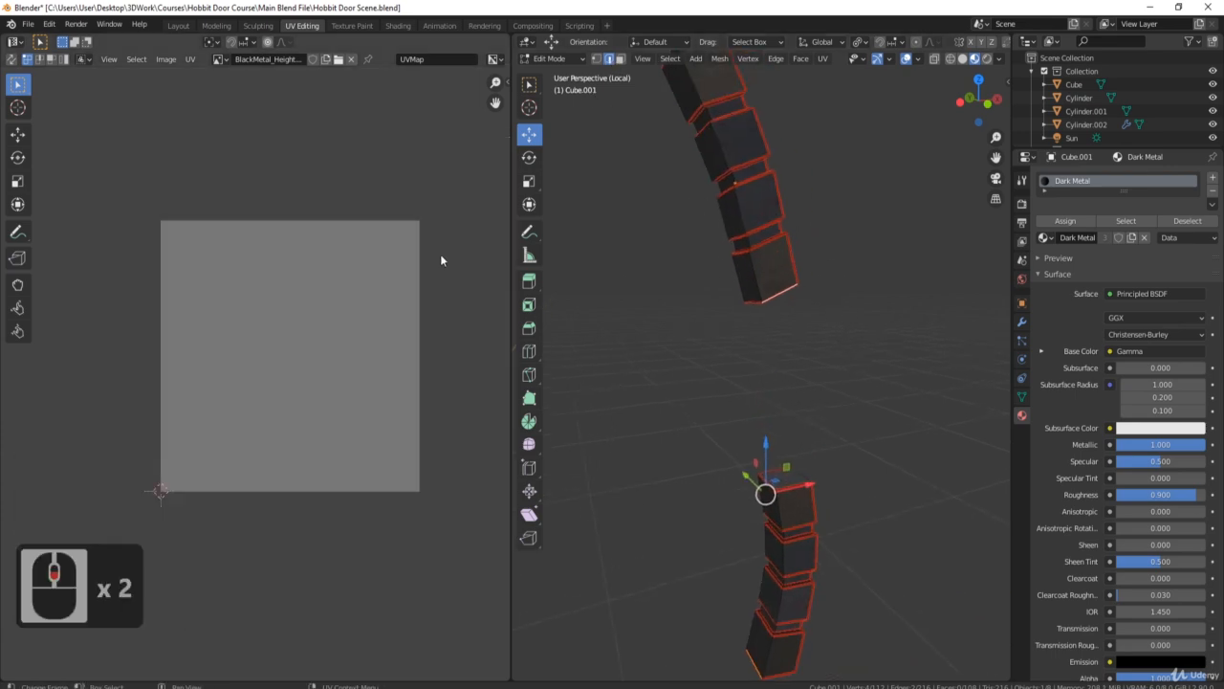
- Select the lengthwise edge loops along all four corners of the upper post
middle_click_drag(763, 270, 655, 297, "shift")
left_click(748, 350)
double_click(748, 350)
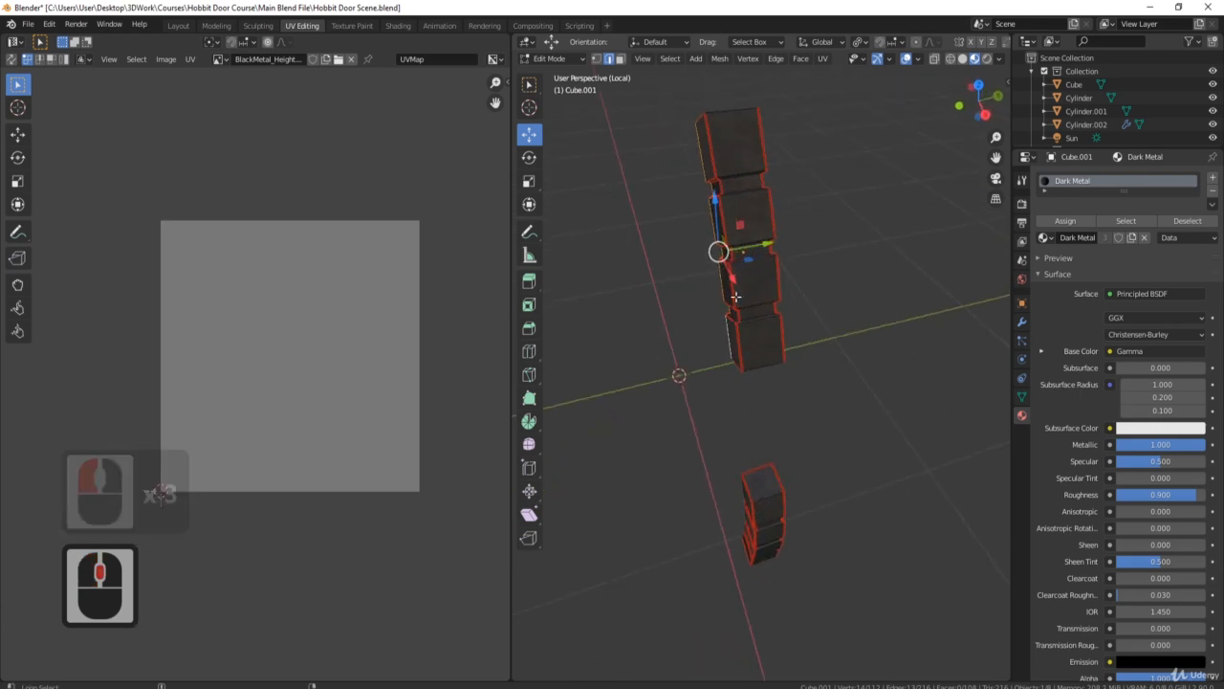
left_click(735, 294, "alt+shift")
left_click(773, 289, "alt+shift")
middle_click_drag(816, 284, 690, 279)
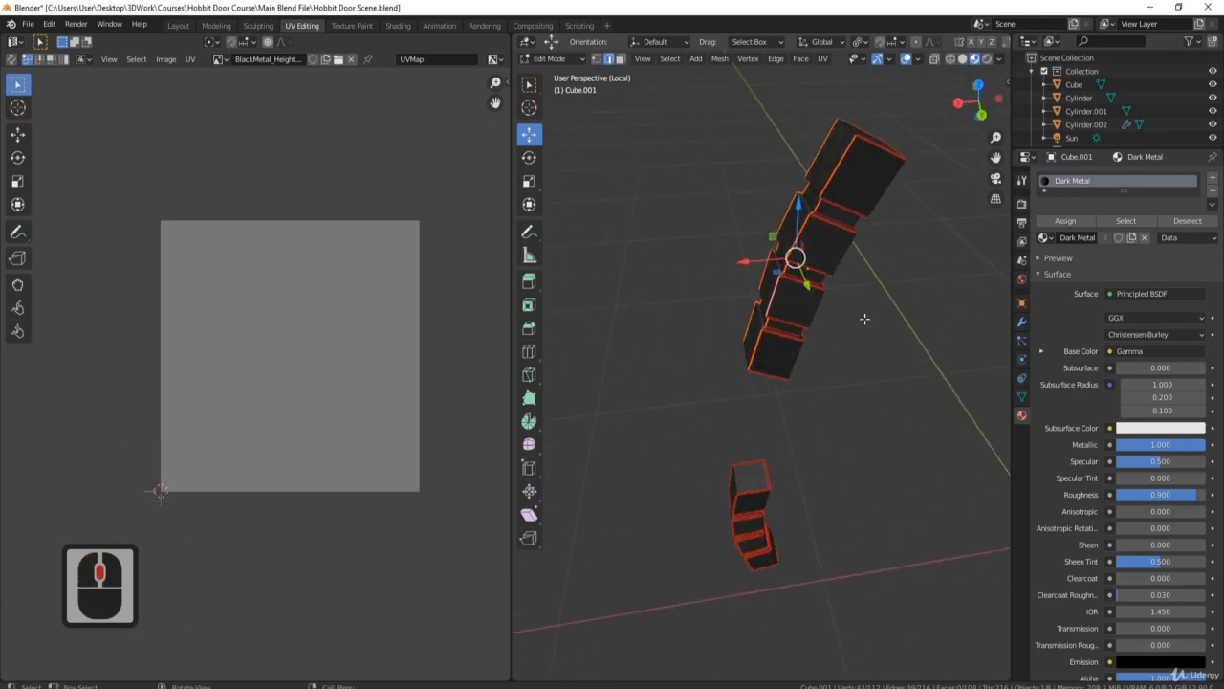
middle_click_drag(864, 316, 803, 317)
left_click(808, 301, "alt+shift")
- Add the lengthwise edge loops along all four corners of the lower post to the selection
middle_click_drag(903, 347, 782, 385)
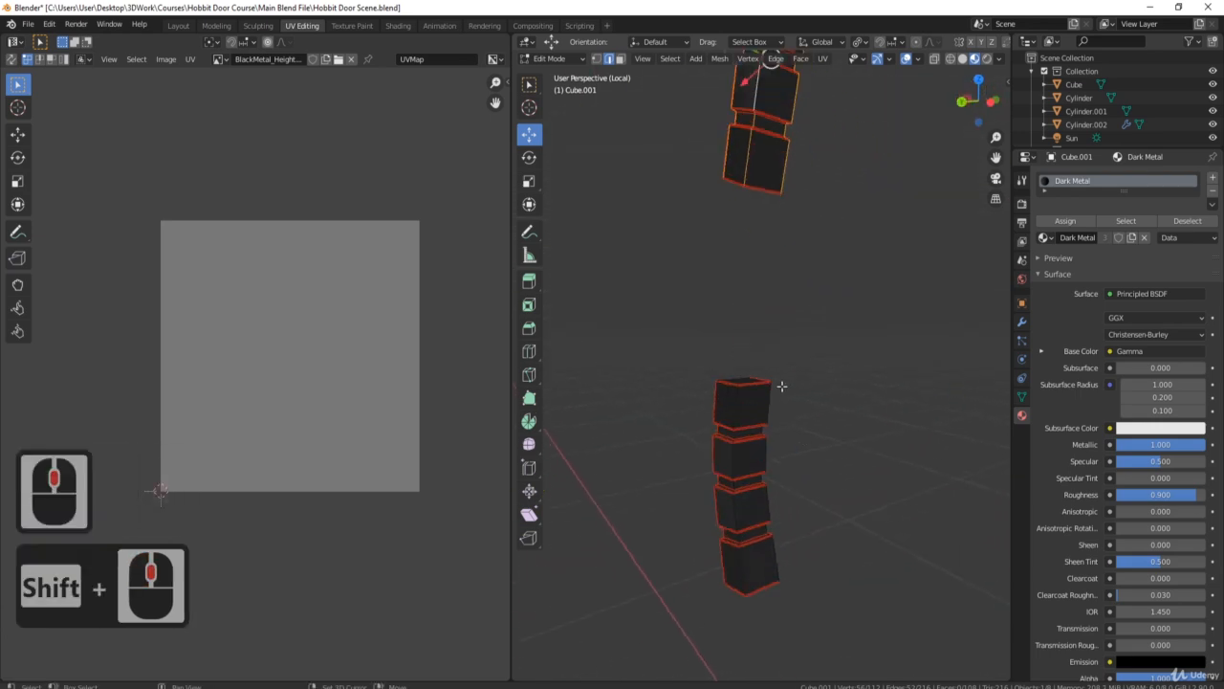
left_click(746, 421, "alt+shift")
left_click(774, 498, "alt+shift")
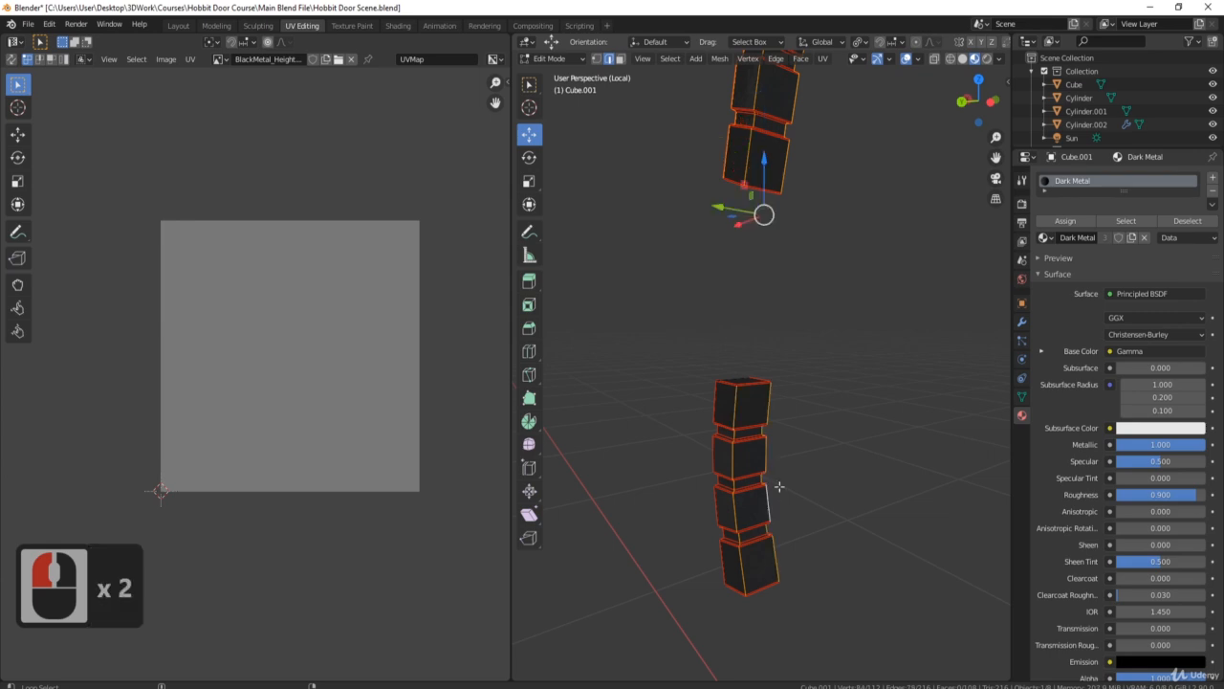
middle_click_drag(844, 458, 617, 460)
left_click(803, 433, "alt+shift")
left_click(823, 419, "alt+shift")
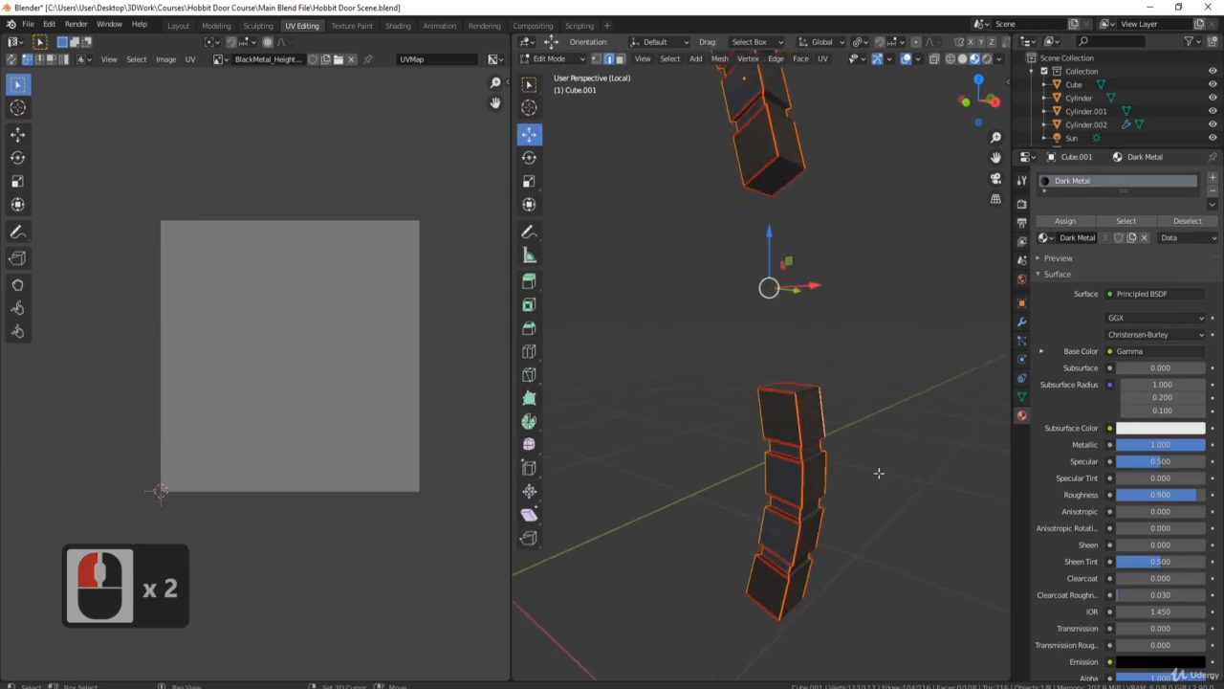
- Bevel the selected corner edges to give both posts an eight-sided cross-section
middle_click_drag(878, 473, 845, 481)
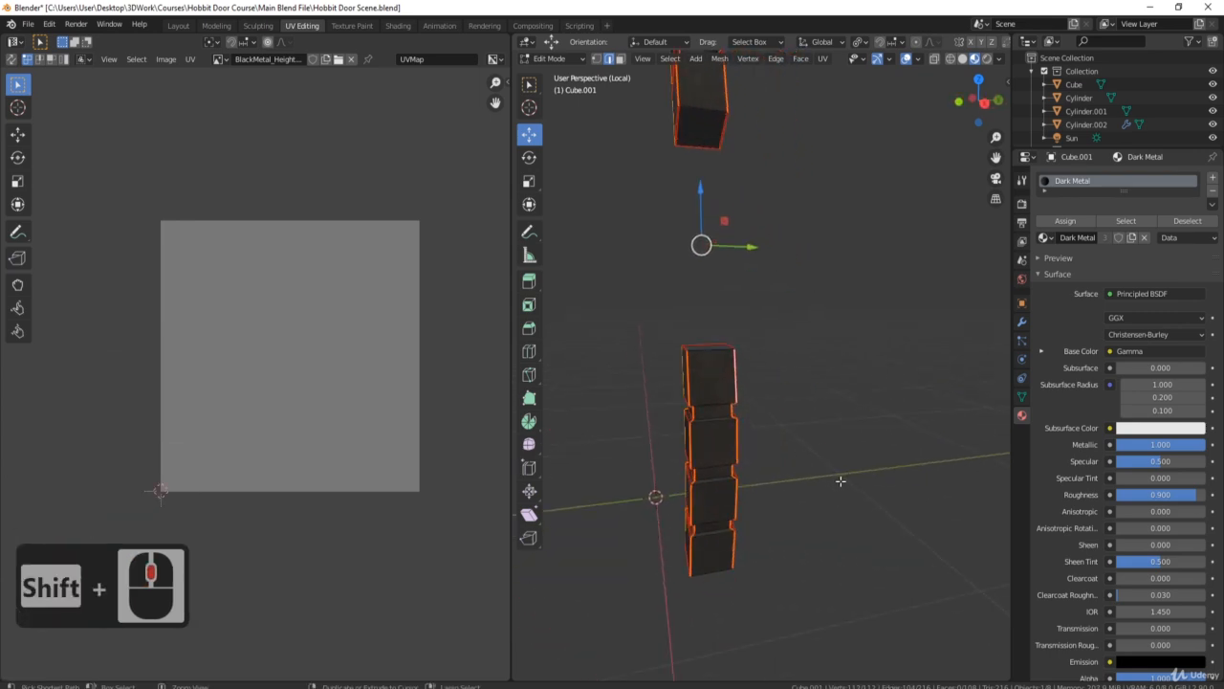
key("ctrl+b")
left_click(852, 488)
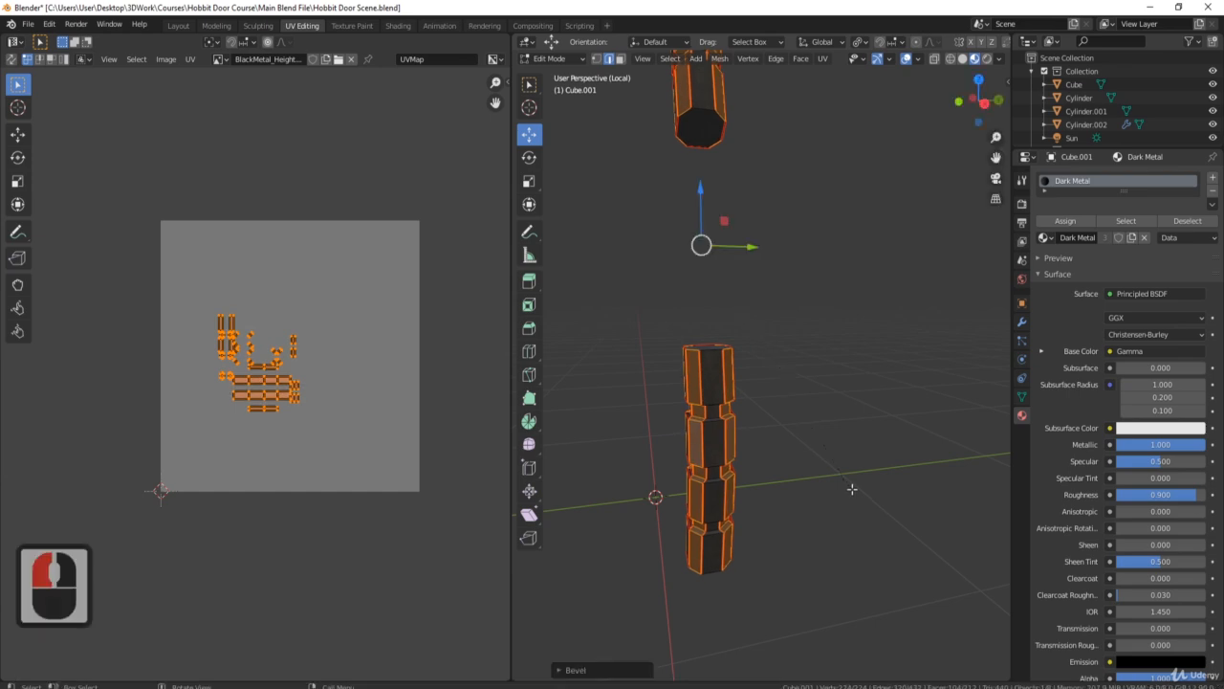
middle_click_drag(853, 489, 812, 473)
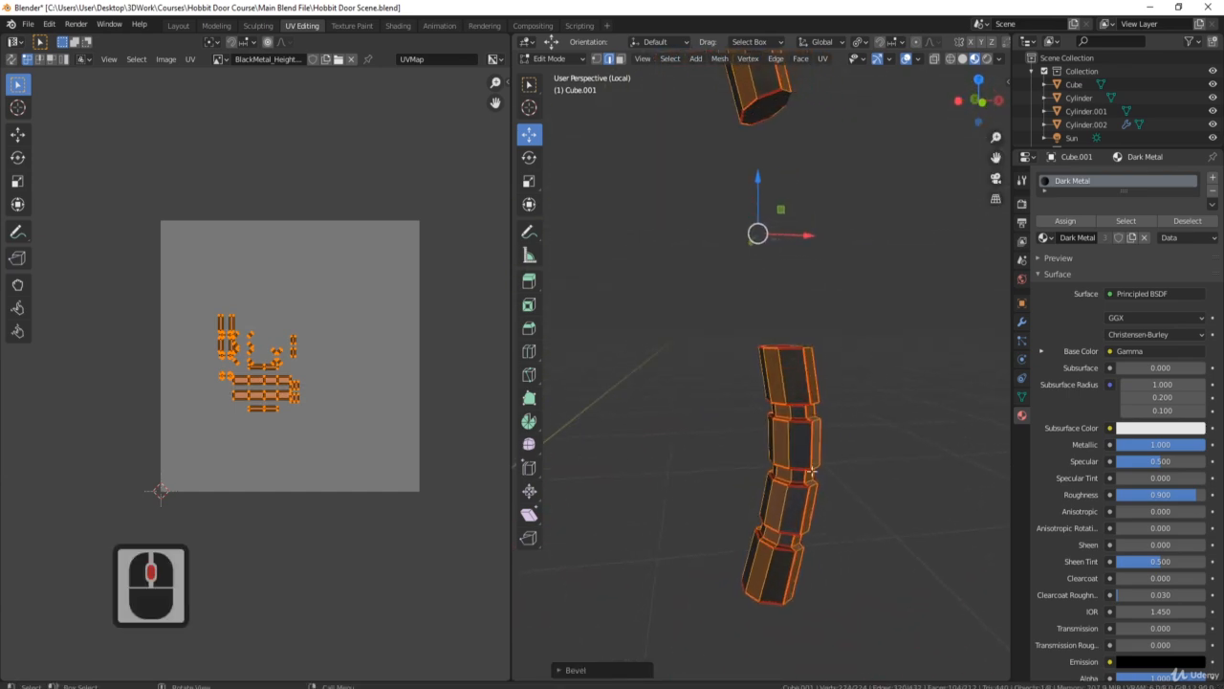
- In face select mode, select the octagonal cap faces at both ends of the upper and lower posts
middle_click_drag(839, 285, 859, 388, "shift")
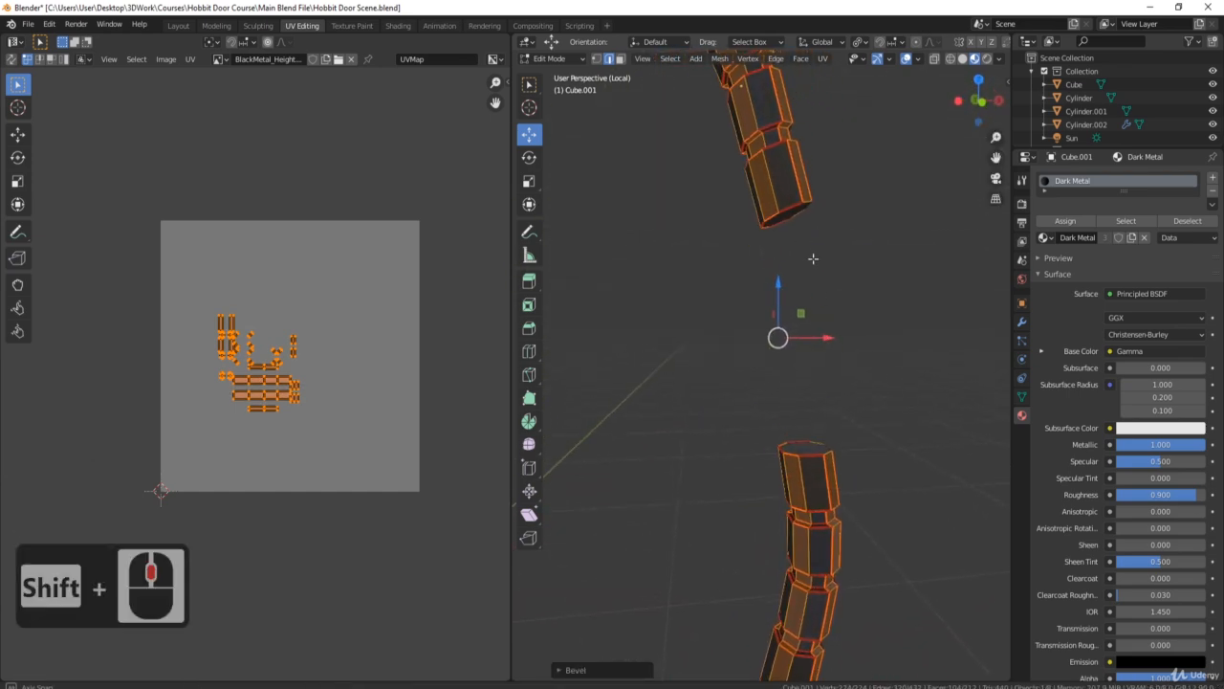
middle_click_drag(813, 258, 766, 189)
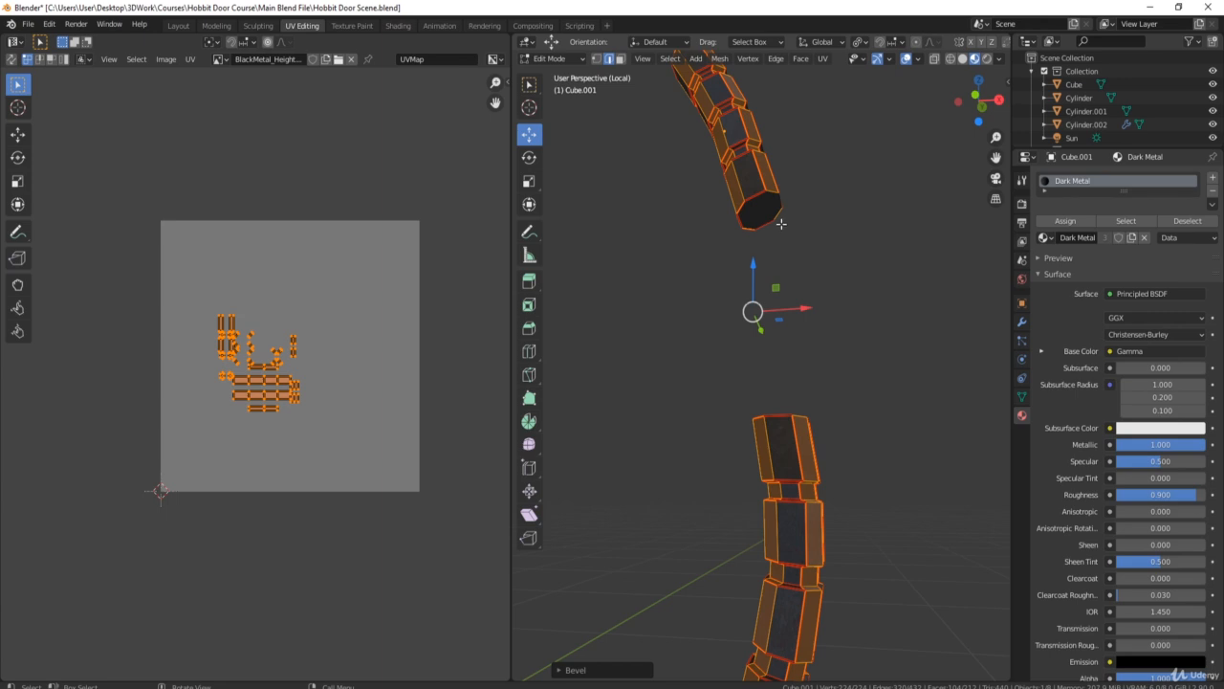
left_click(620, 58)
left_click(771, 210)
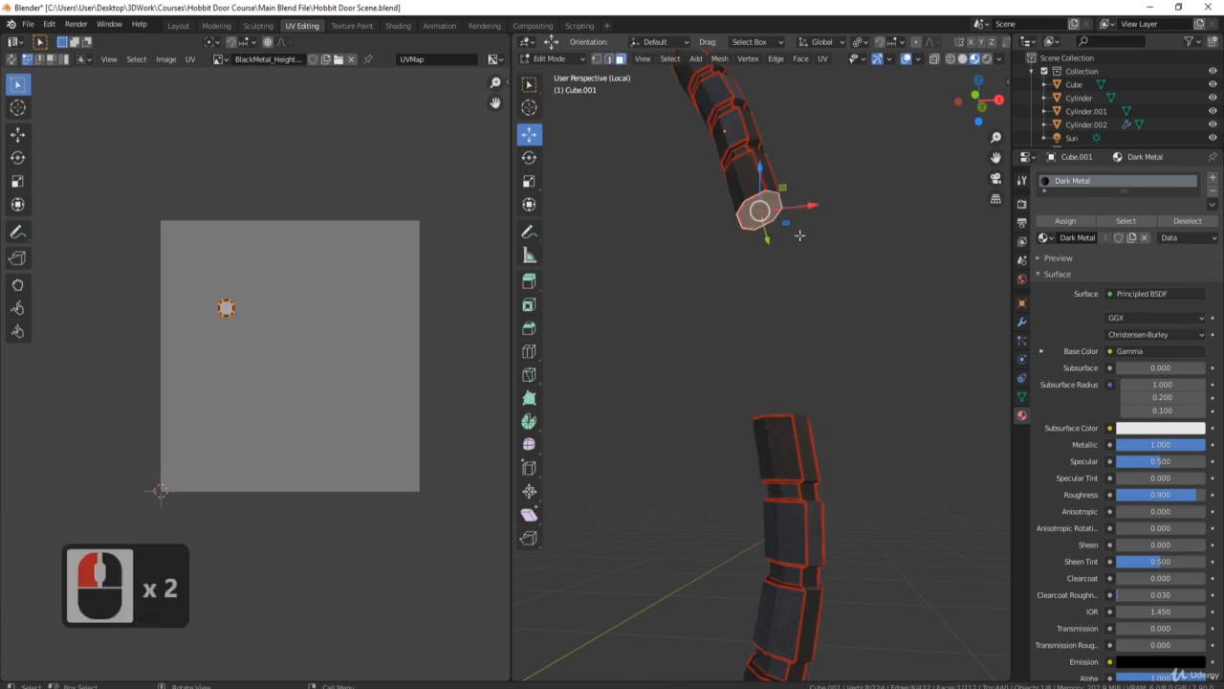
middle_click_drag(771, 210, 841, 459)
left_click(787, 444, "shift")
middle_click_drag(817, 521, 813, 468)
middle_click_drag(825, 565, 819, 373)
middle_click_drag(789, 421, 798, 470)
left_click(777, 396, "shift")
middle_click_drag(819, 128, 834, 331, "shift")
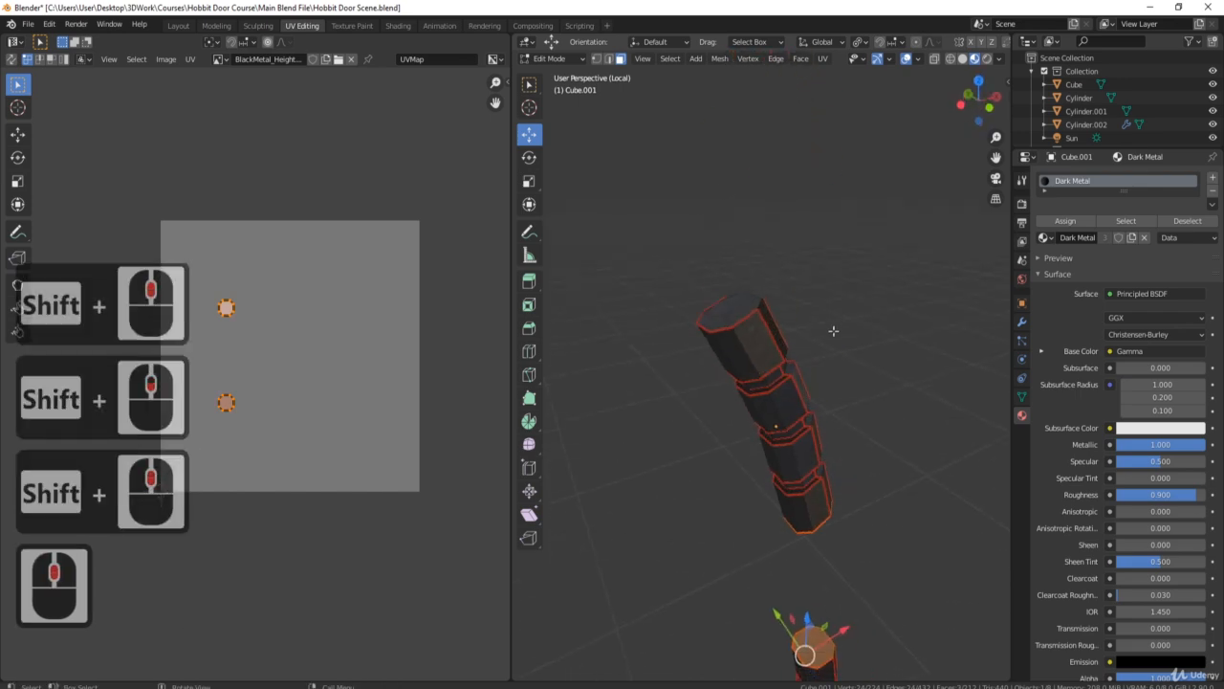
left_click(761, 337, "shift")
left_click(773, 337, "shift")
left_click(744, 314, "shift")
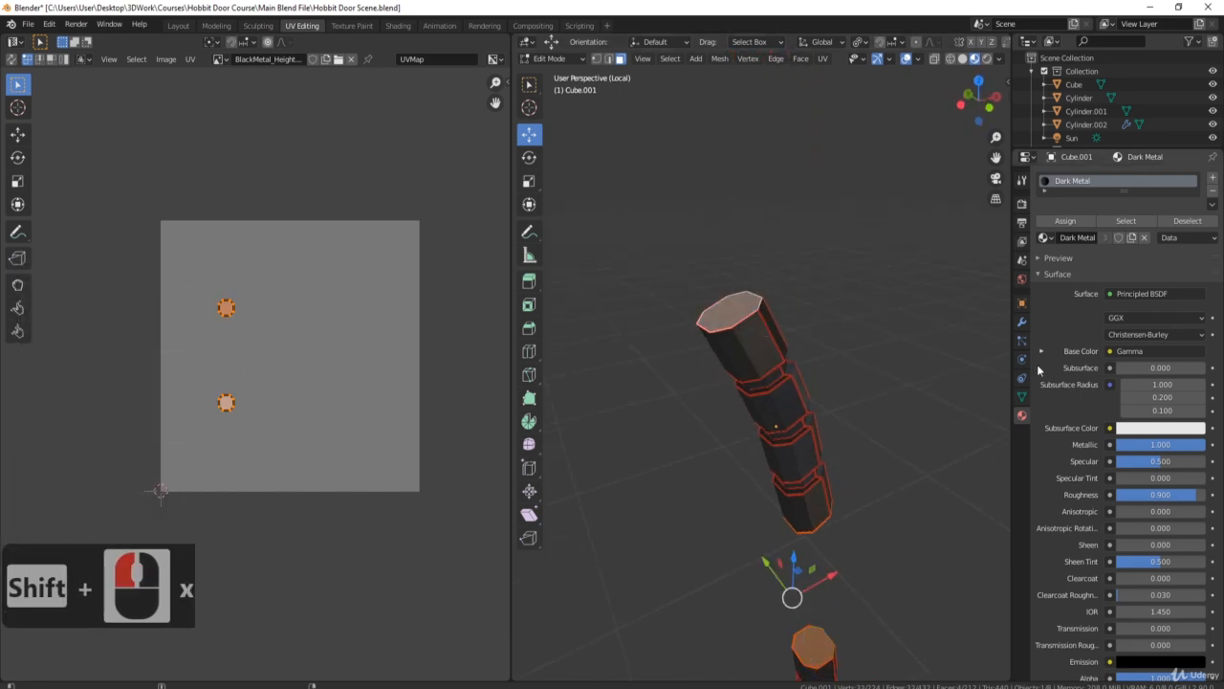
key("ctrl+b")
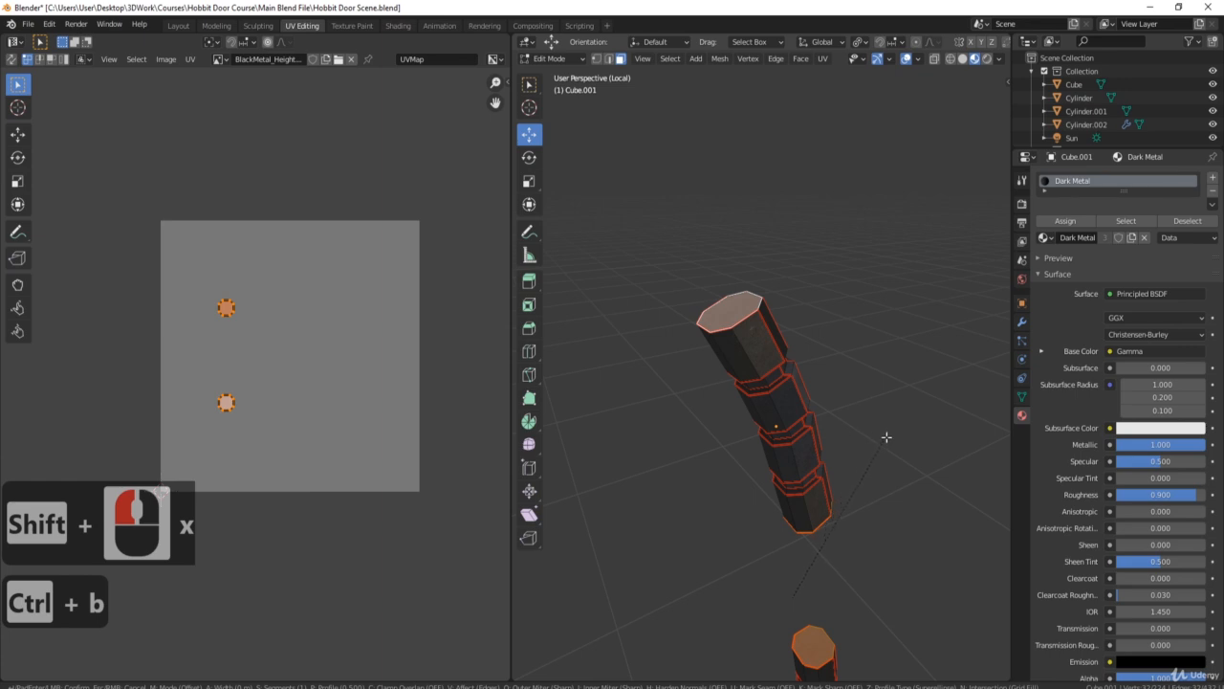
middle_click(901, 456, "shift")
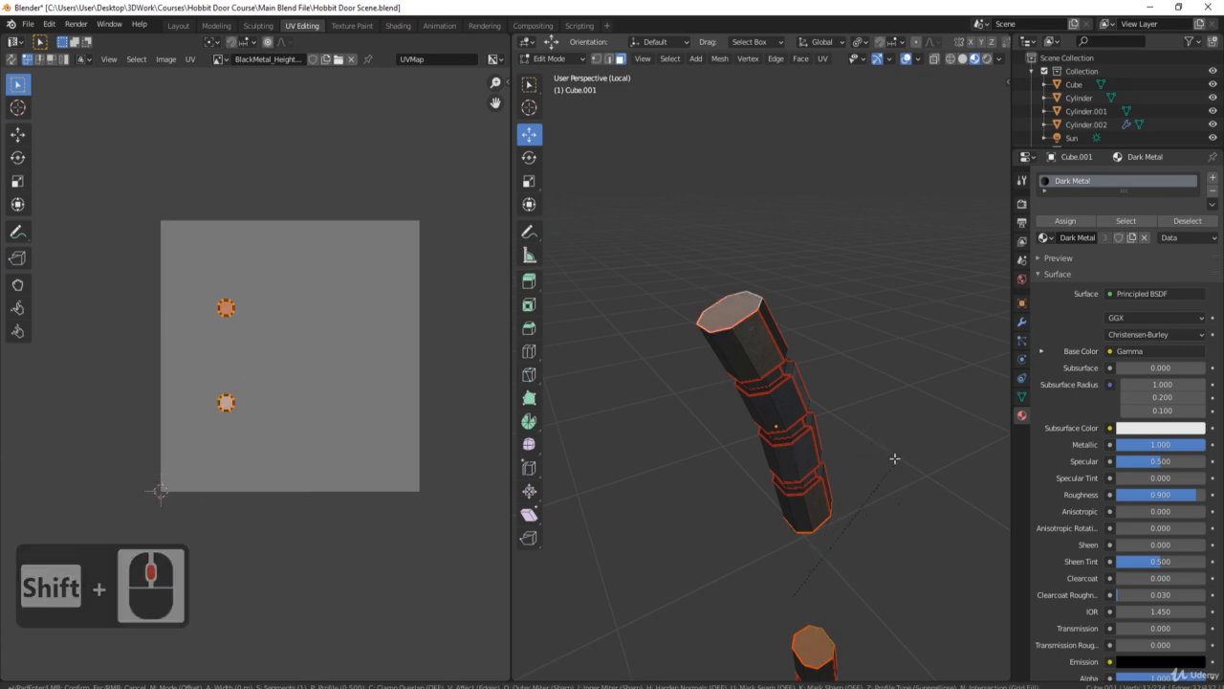
middle_click(918, 465)
middle_click(880, 470)
right_click(915, 481)
- Bevel the rims of the selected cap faces with one segment, return to Object Mode and deselect everything
middle_click_drag(915, 481, 873, 449, "shift")
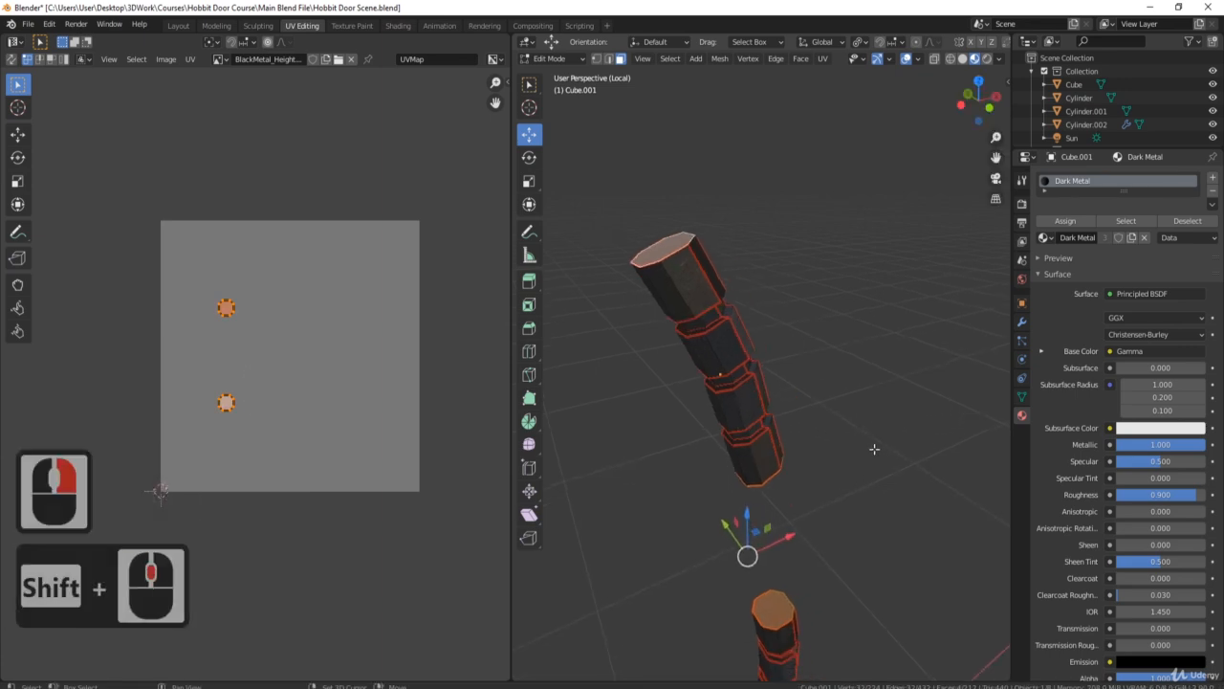
key("ctrl+b")
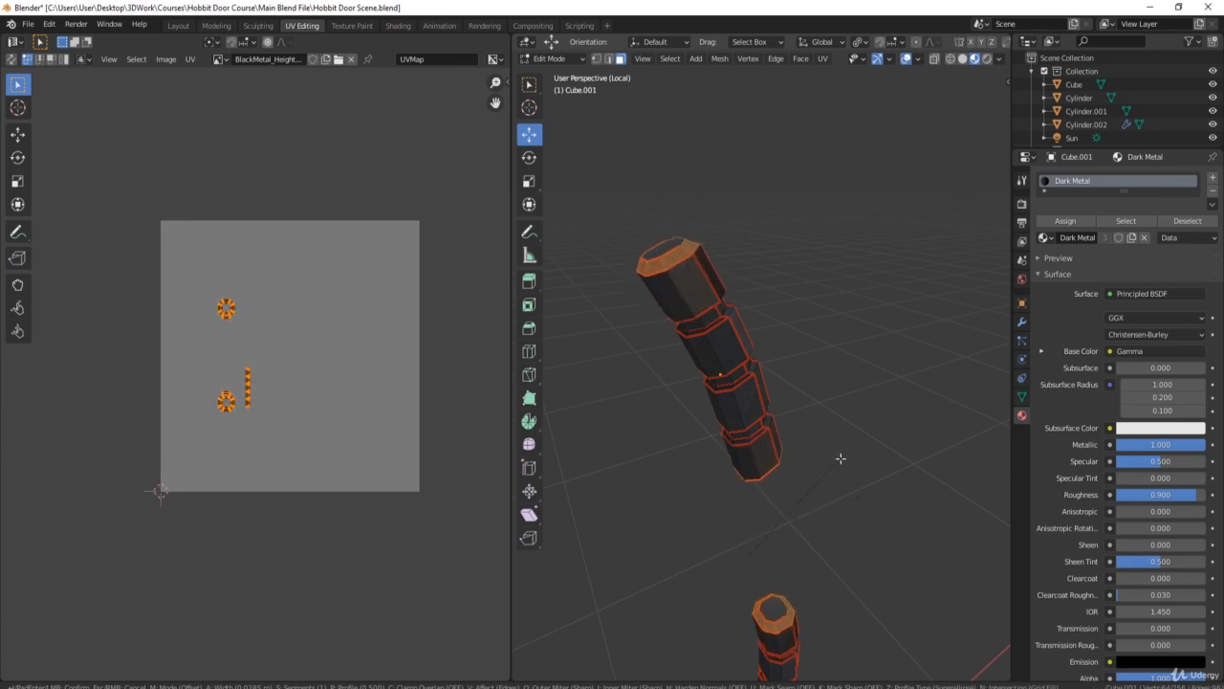
left_click(820, 471)
key("Tab")
scroll(819, 469, "down", 4)
middle_click_drag(857, 484, 858, 430)
key("a")
key("a")
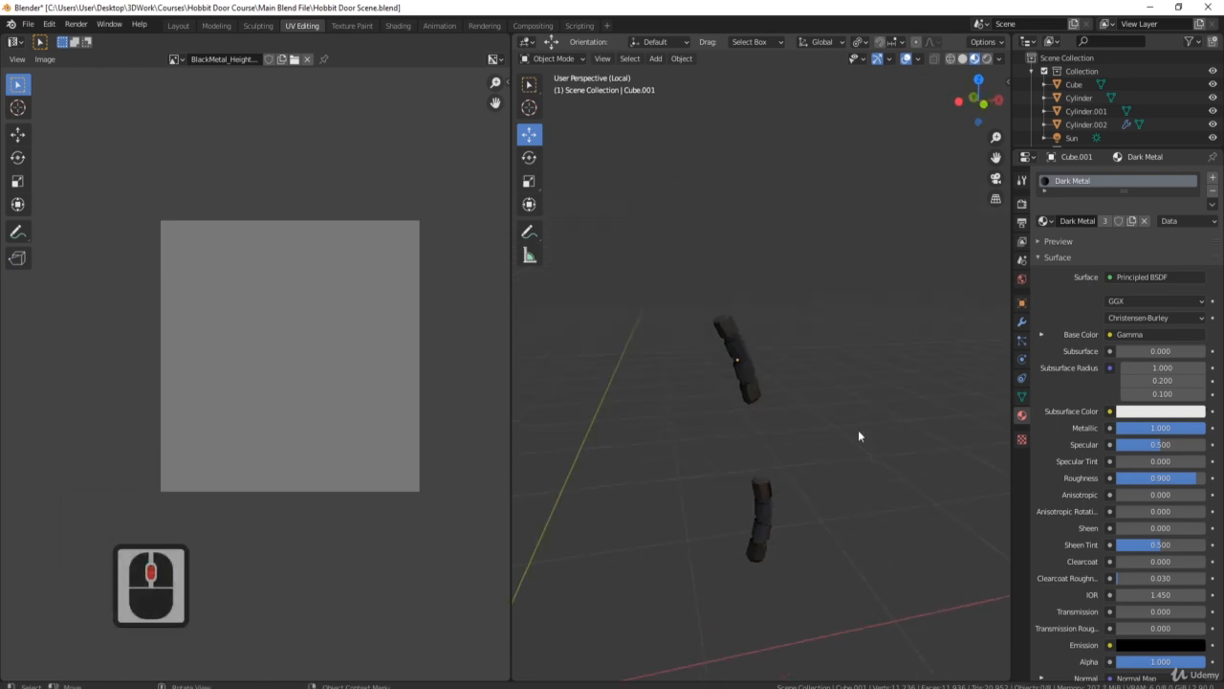
- Switch to the Modeling workspace and select the joined metal hinge posts at the door's edge
left_click(218, 26)
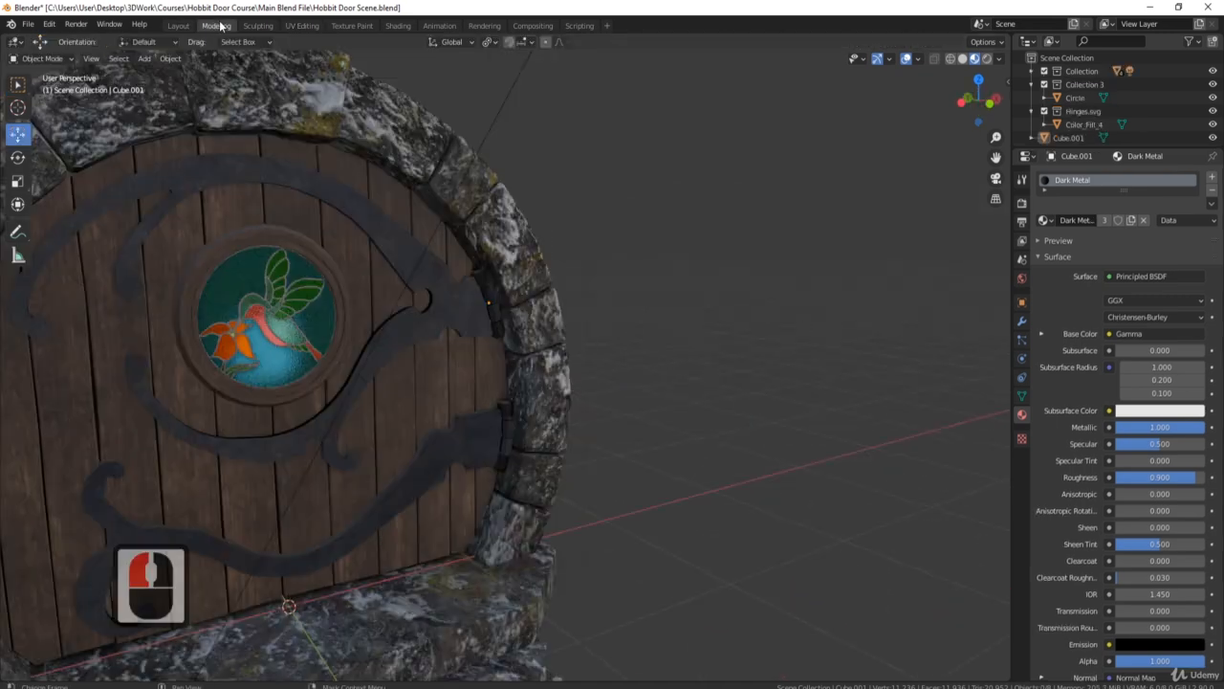
middle_click_drag(612, 372, 649, 421)
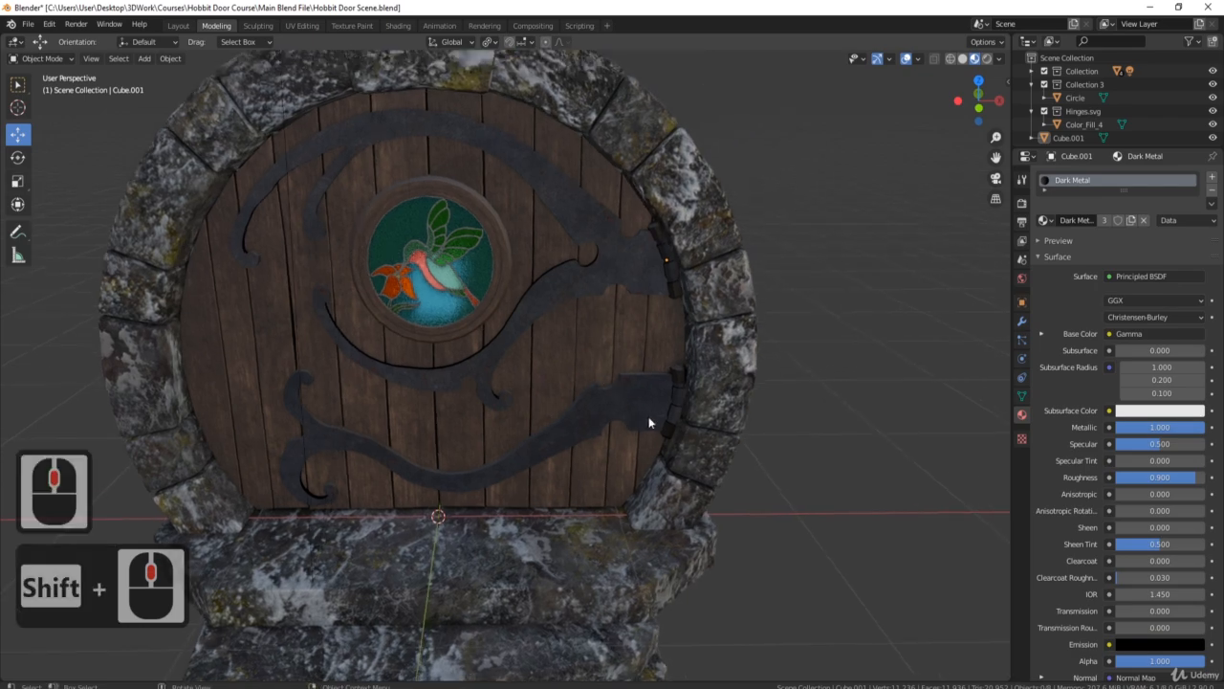
left_click(675, 374)
scroll(660, 386, "up", 3)
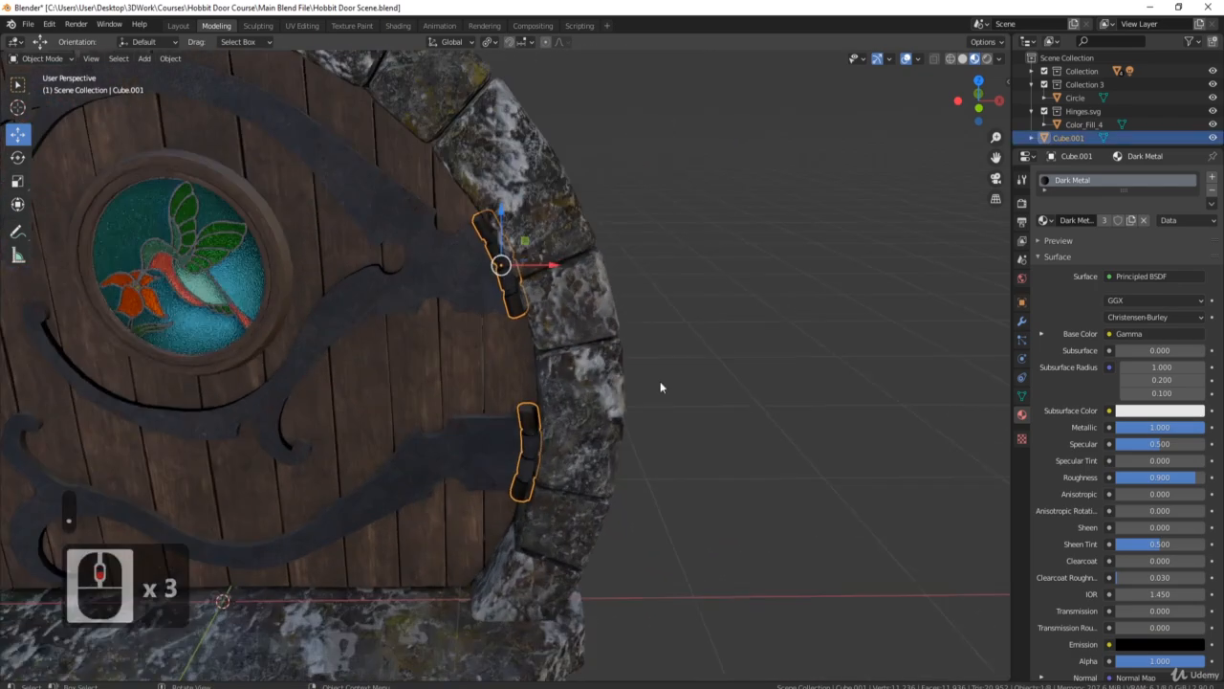
middle_click_drag(692, 409, 687, 405)
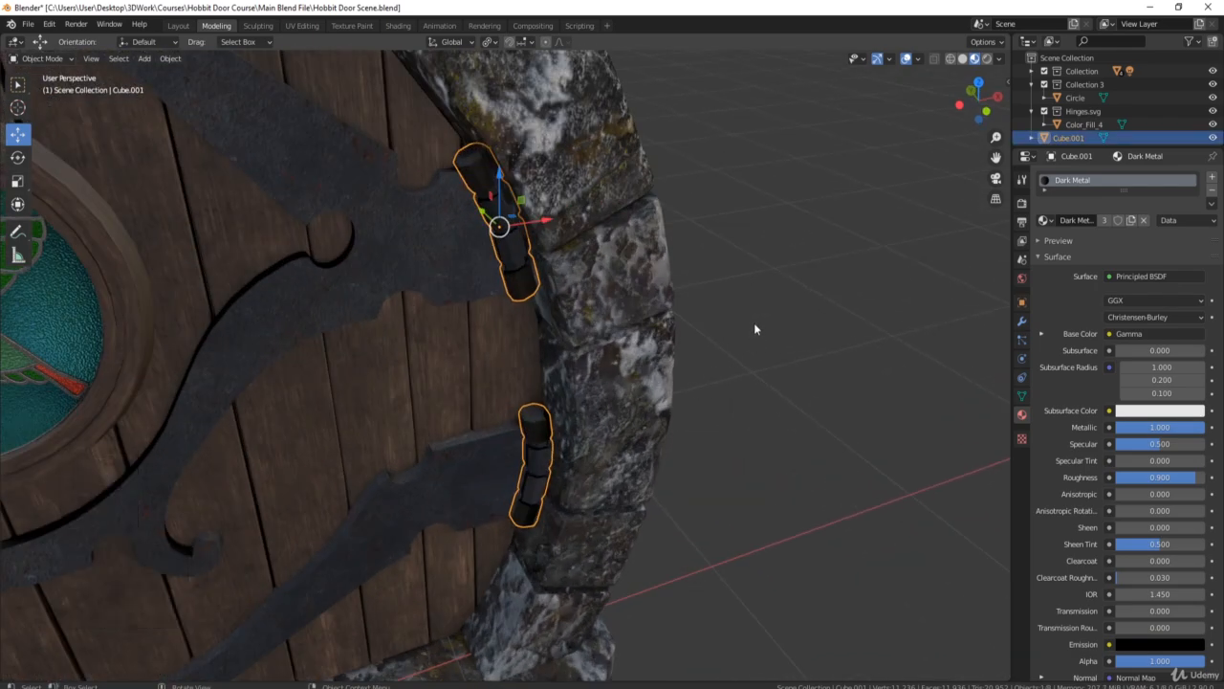
- Shade the hinge posts smooth and enable Auto Smooth for their normals
right_click(794, 265)
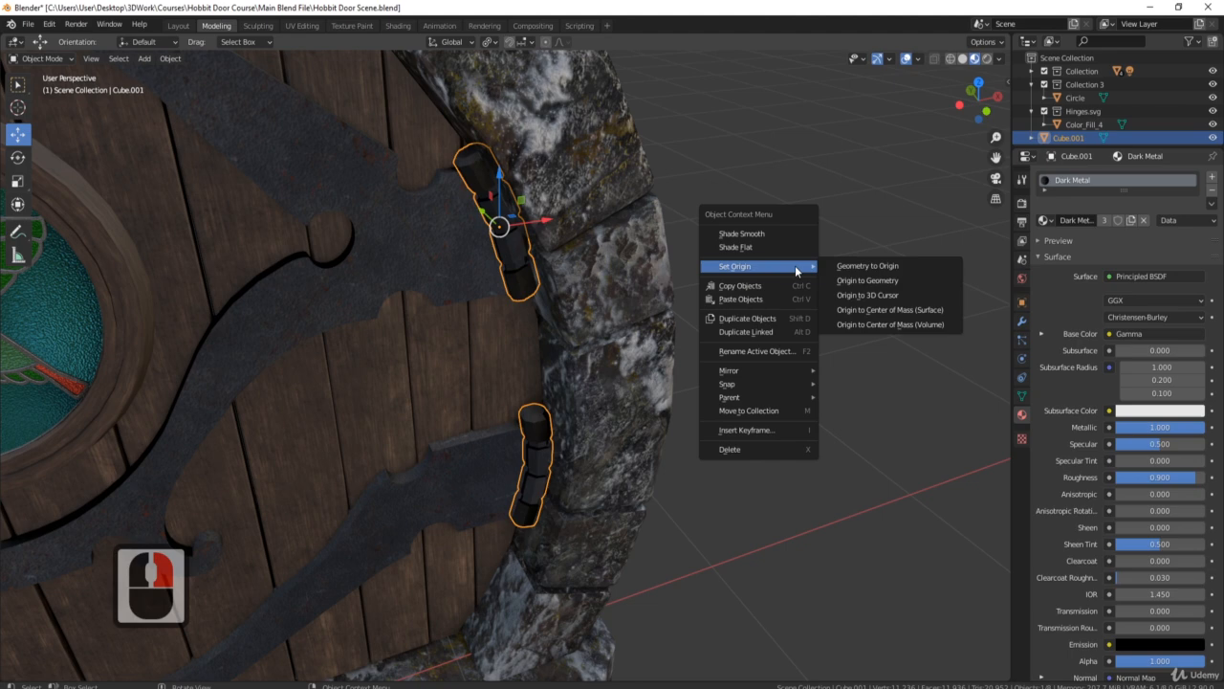
left_click(756, 233)
left_click(1021, 395)
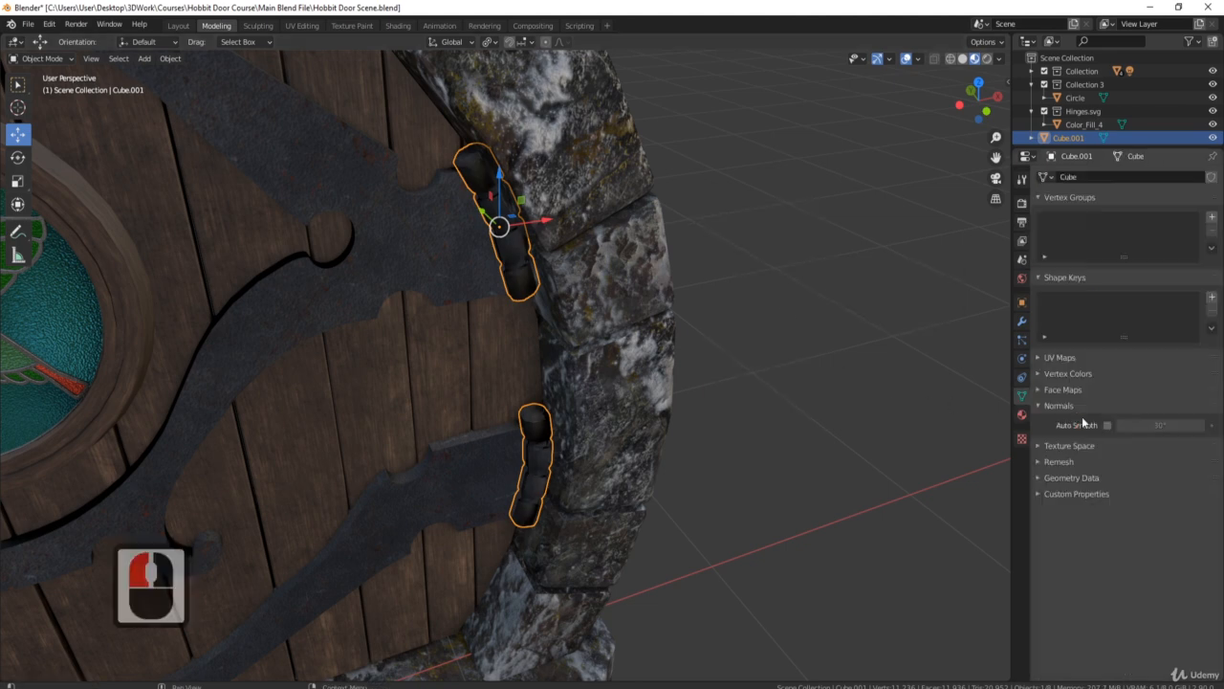
left_click(1107, 425)
- Deselect everything and set the hinge posts' Auto Smooth angle to 38.3°
middle_click_drag(804, 421, 733, 375)
key("a")
key("s")
key("a")
right_click(723, 367)
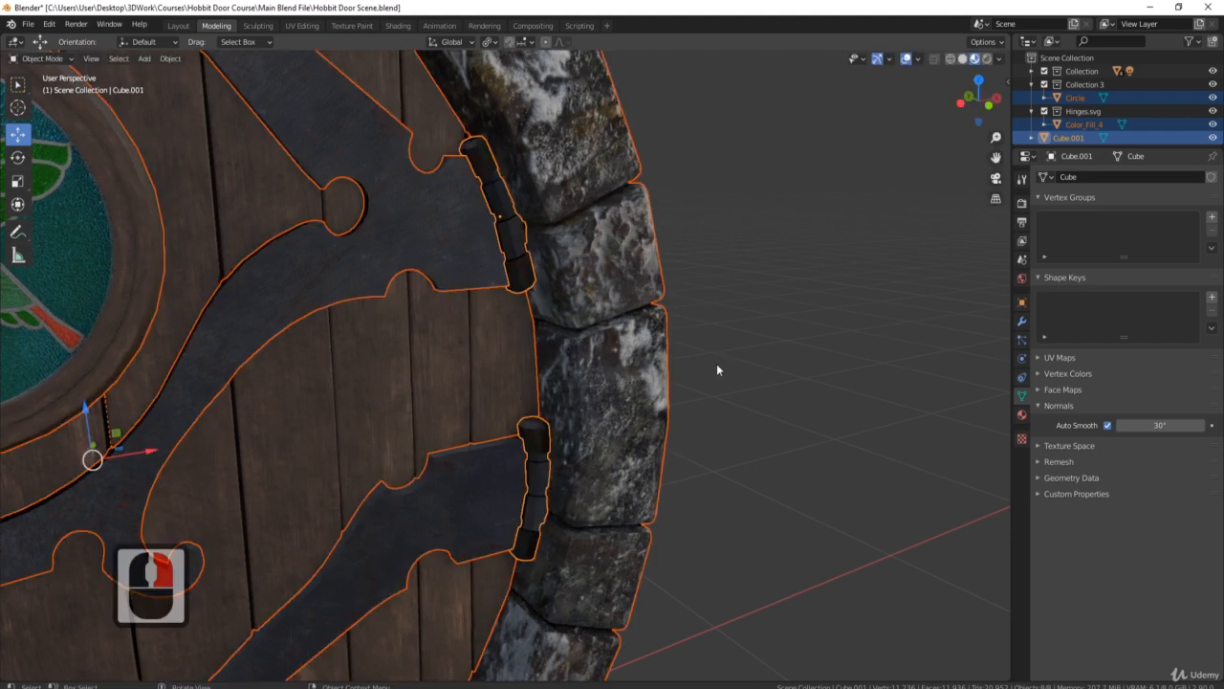
key("a")
key("a")
middle_click_drag(746, 380, 717, 376)
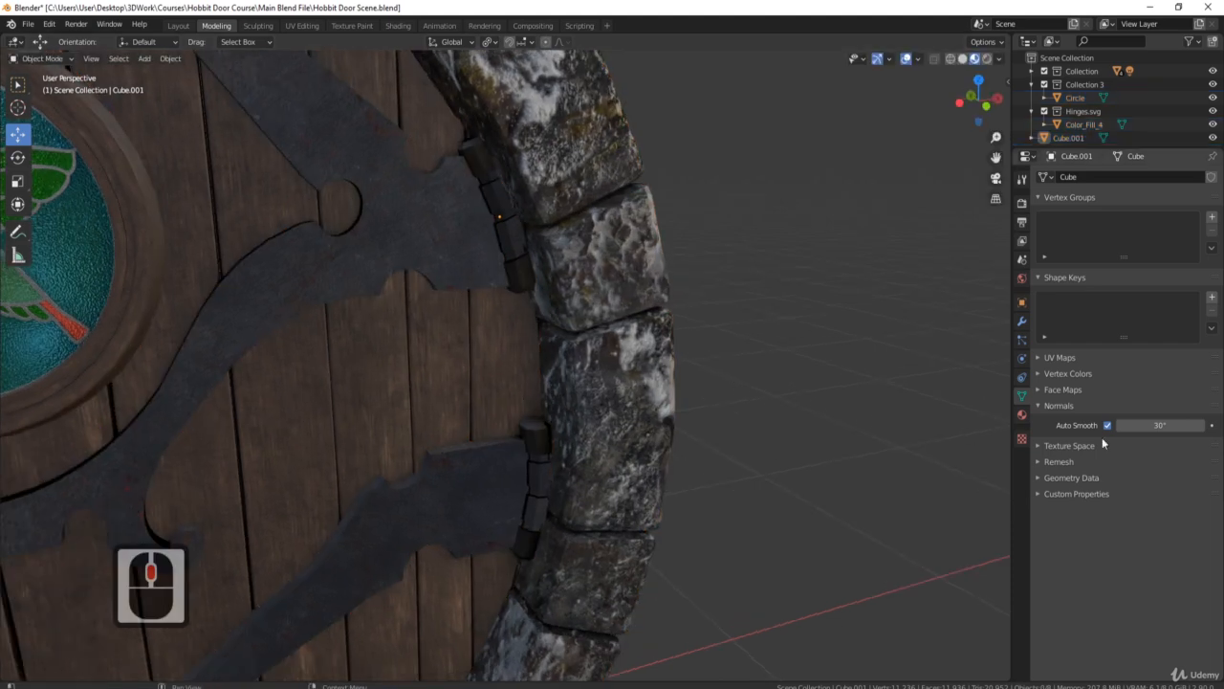
left_click_drag(1160, 426, 1186, 426)
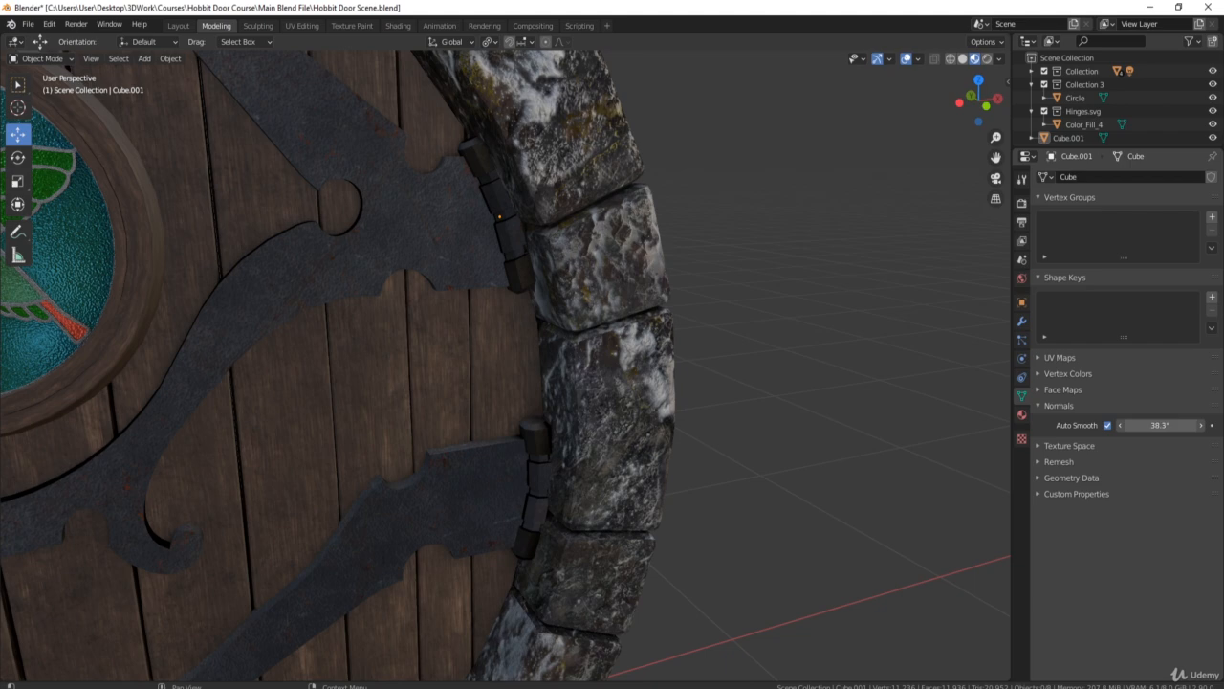
- Select the hinge posts, apply all their transforms and set their origin to geometry
middle_click_drag(525, 452, 532, 383)
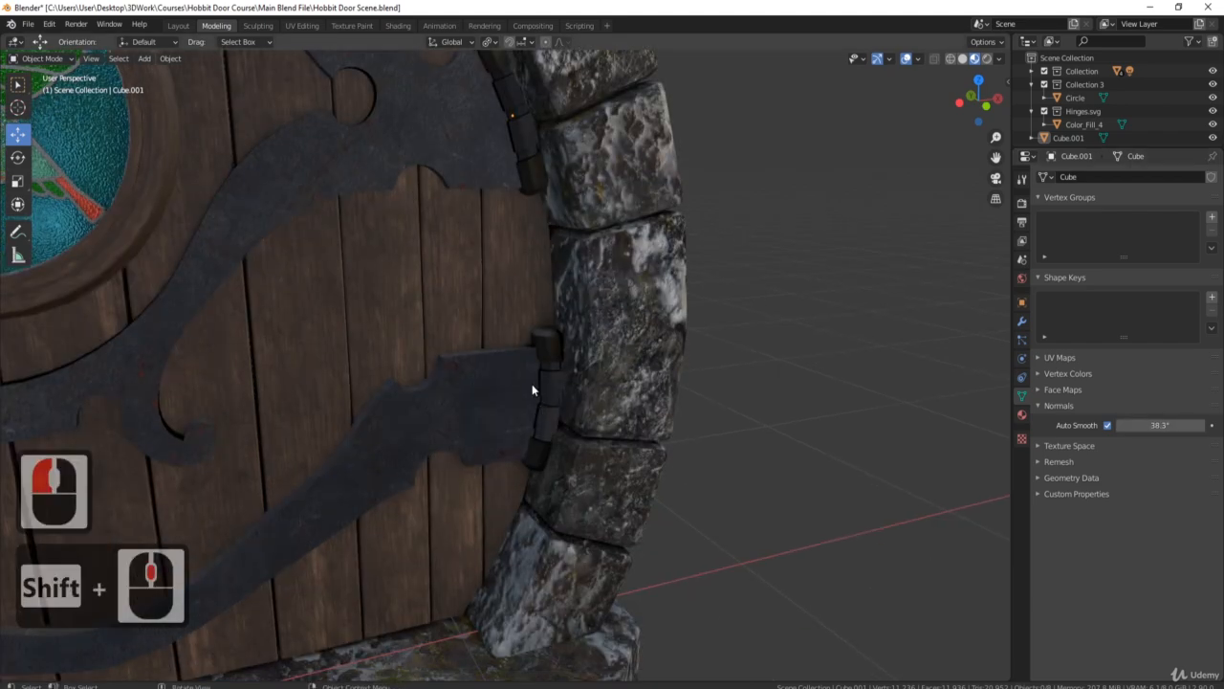
scroll(553, 388, "up", 2)
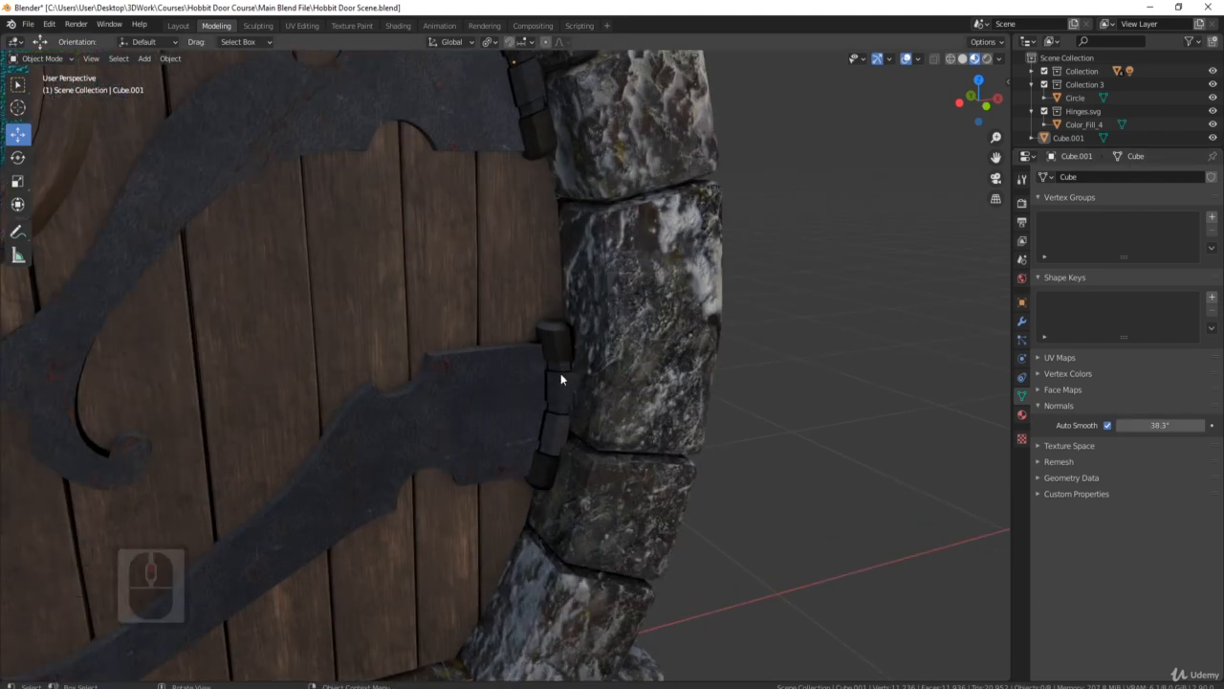
left_click(560, 350)
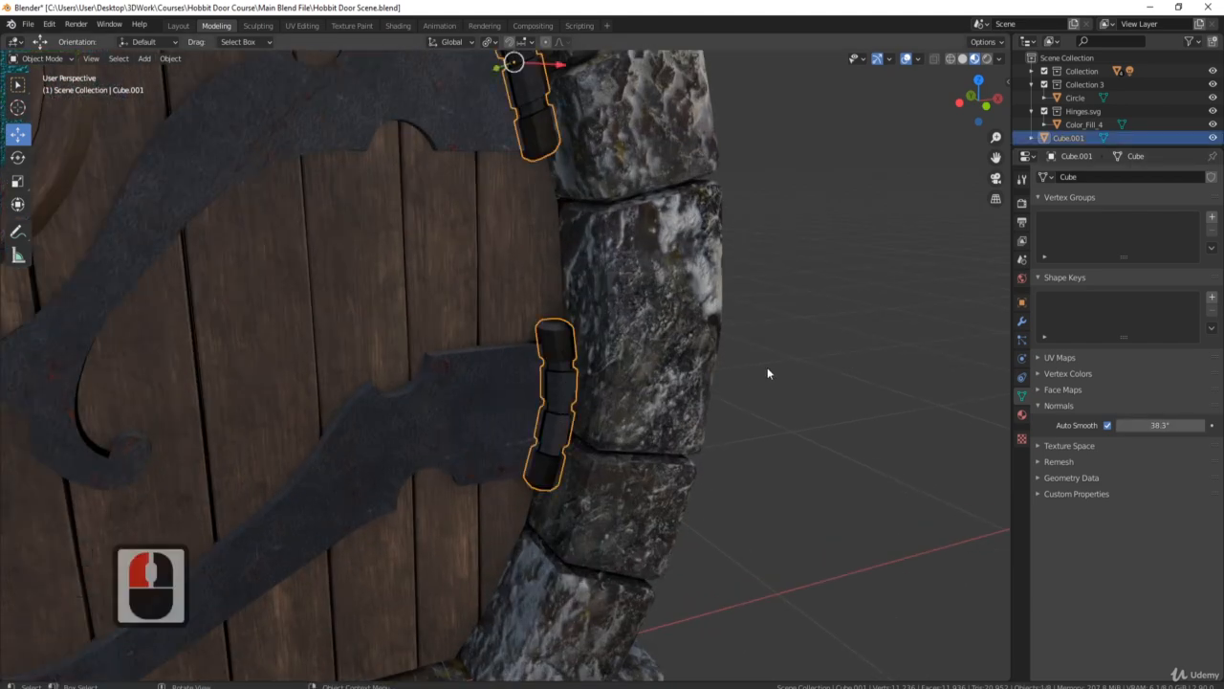
key("ctrl+a")
left_click(644, 383)
right_click(646, 382)
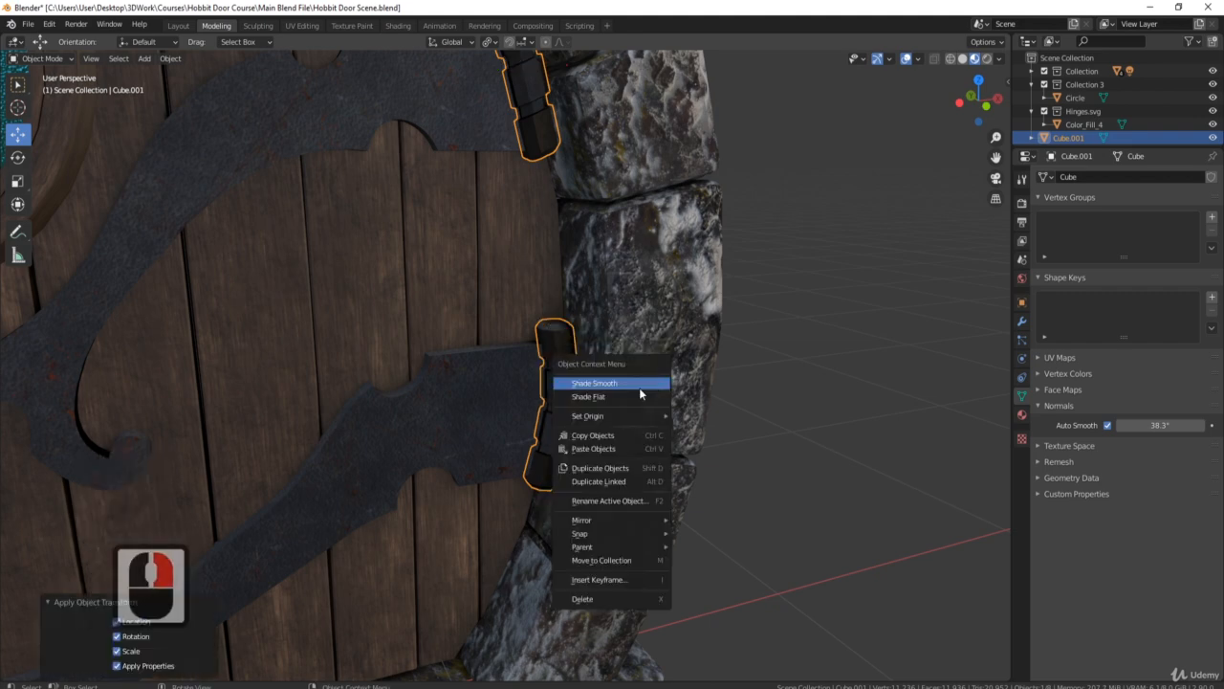
left_click(631, 423)
right_click(631, 403)
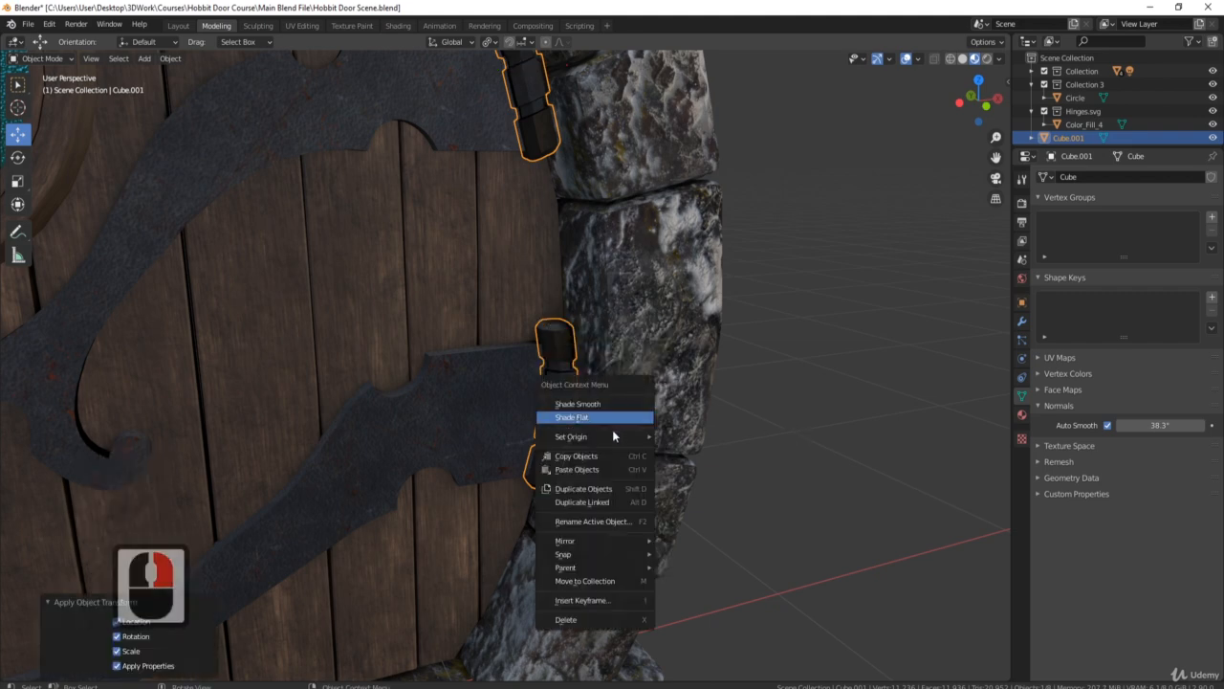
mouse_move(621, 436)
left_click(720, 451)
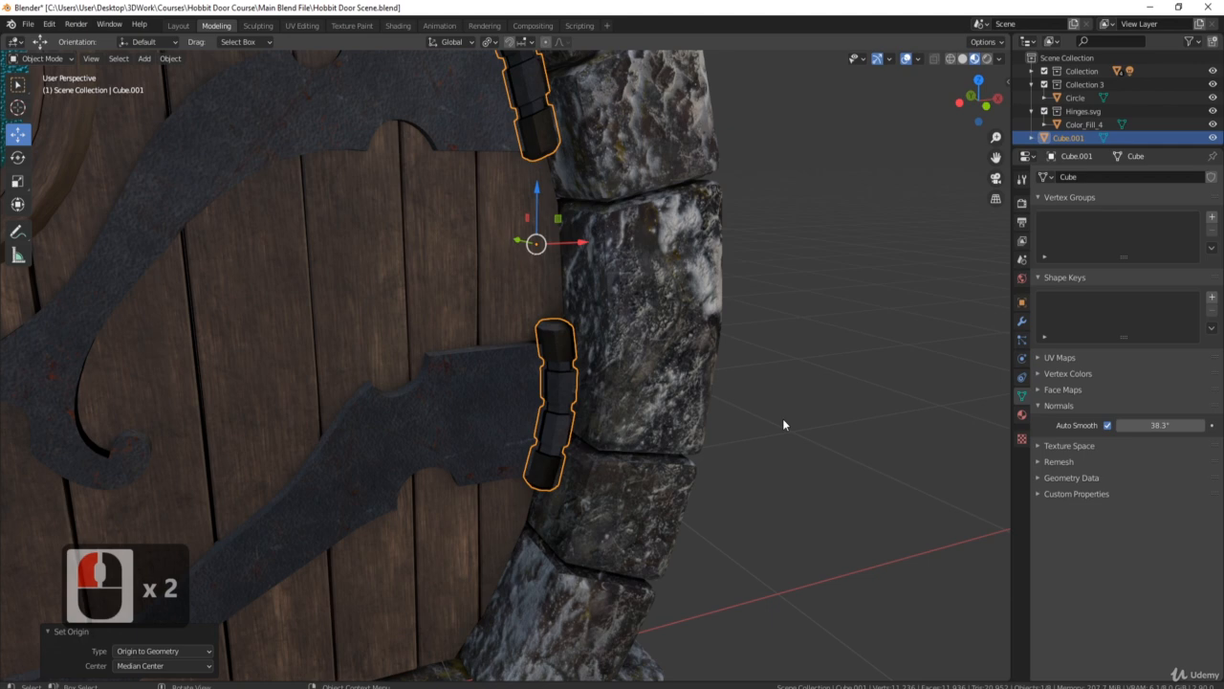
- Add a Bevel modifier to the hinge posts with its limit method set to Angle
left_click(1022, 322)
left_click(1069, 178)
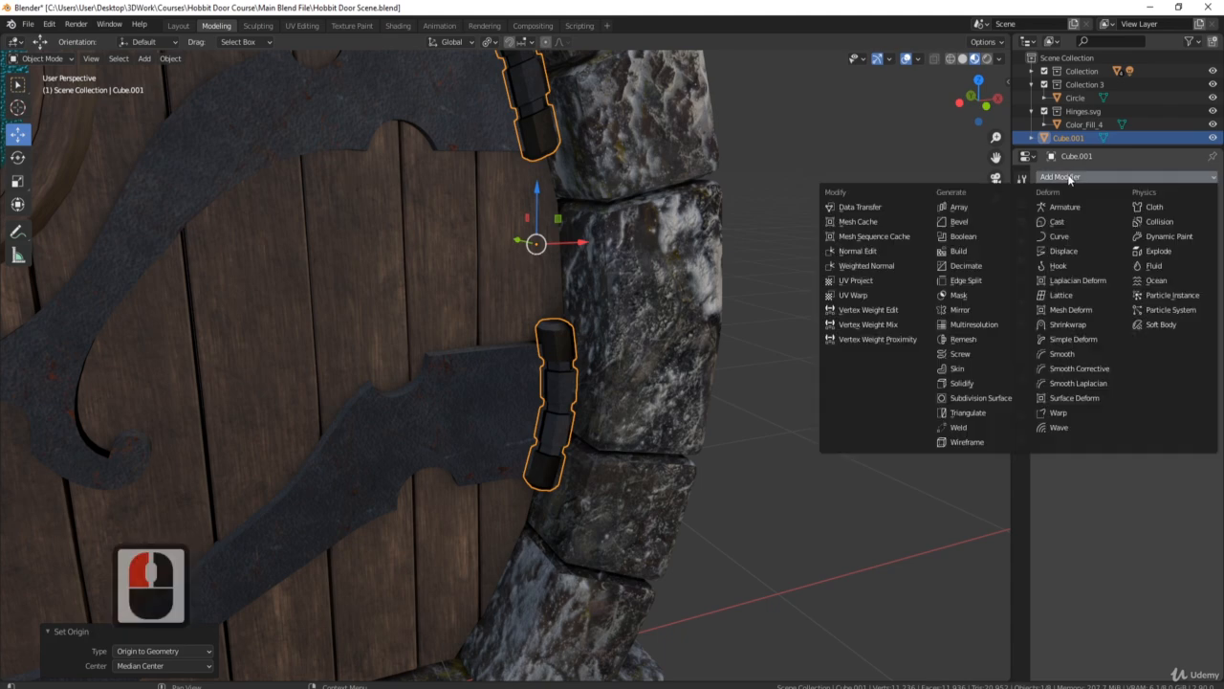
left_click(959, 228)
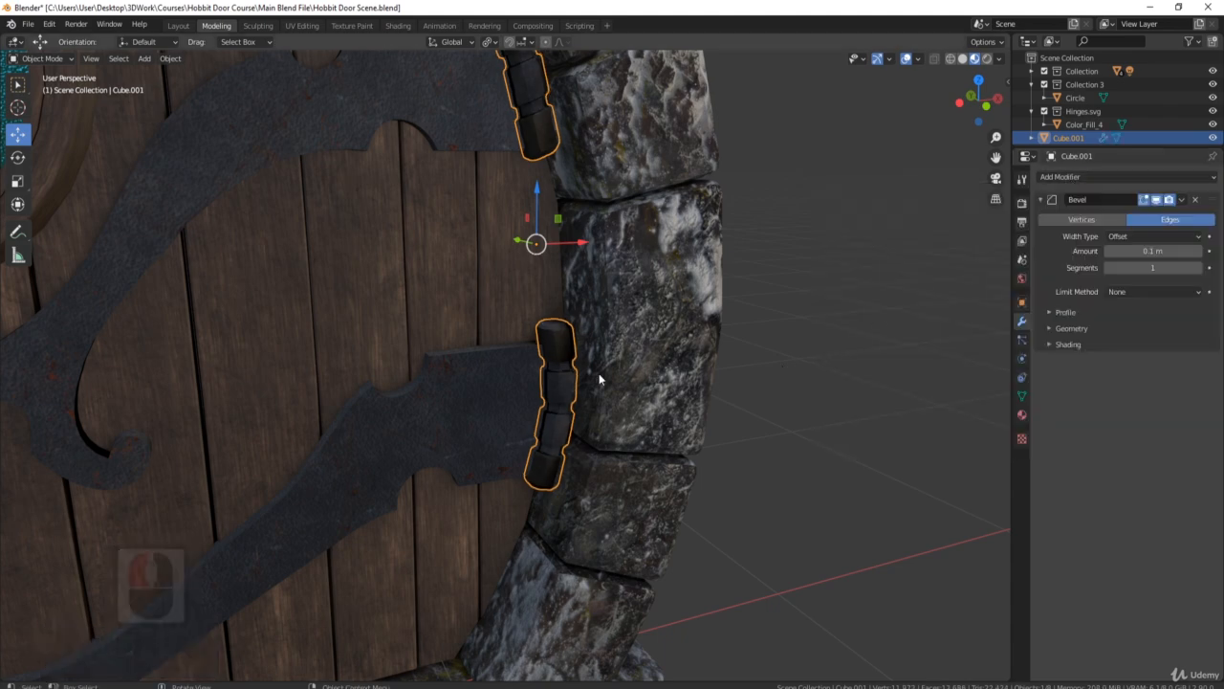
scroll(664, 377, "down", 2)
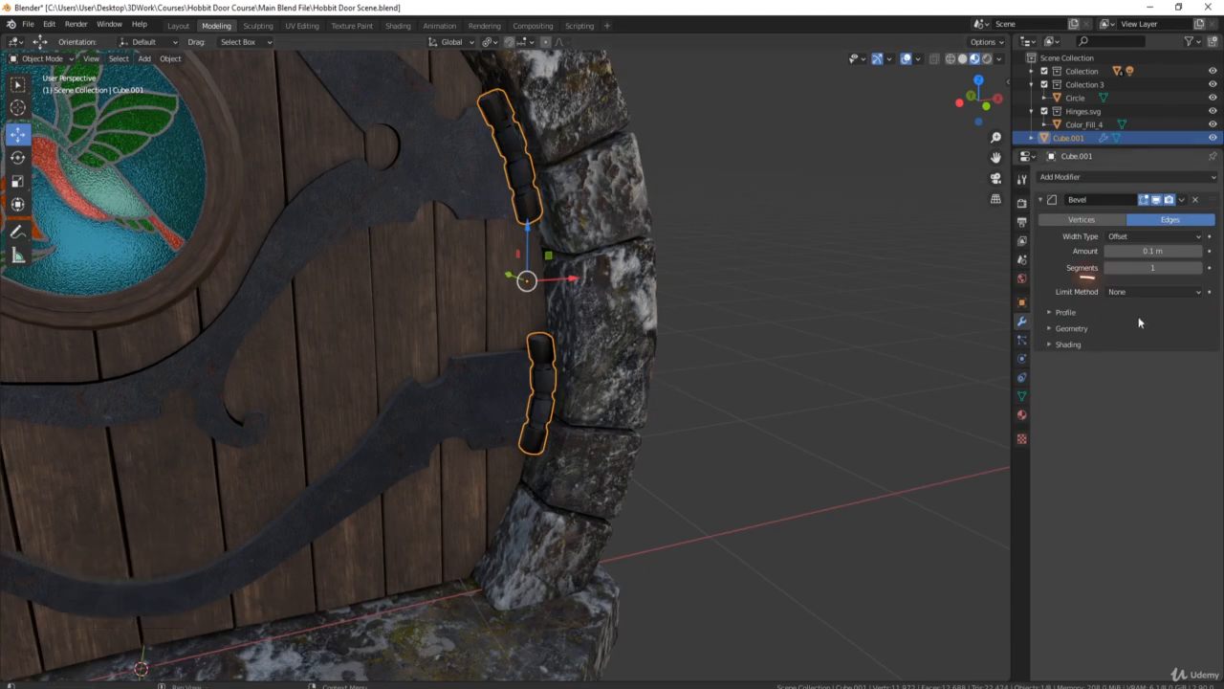
left_click(1139, 300)
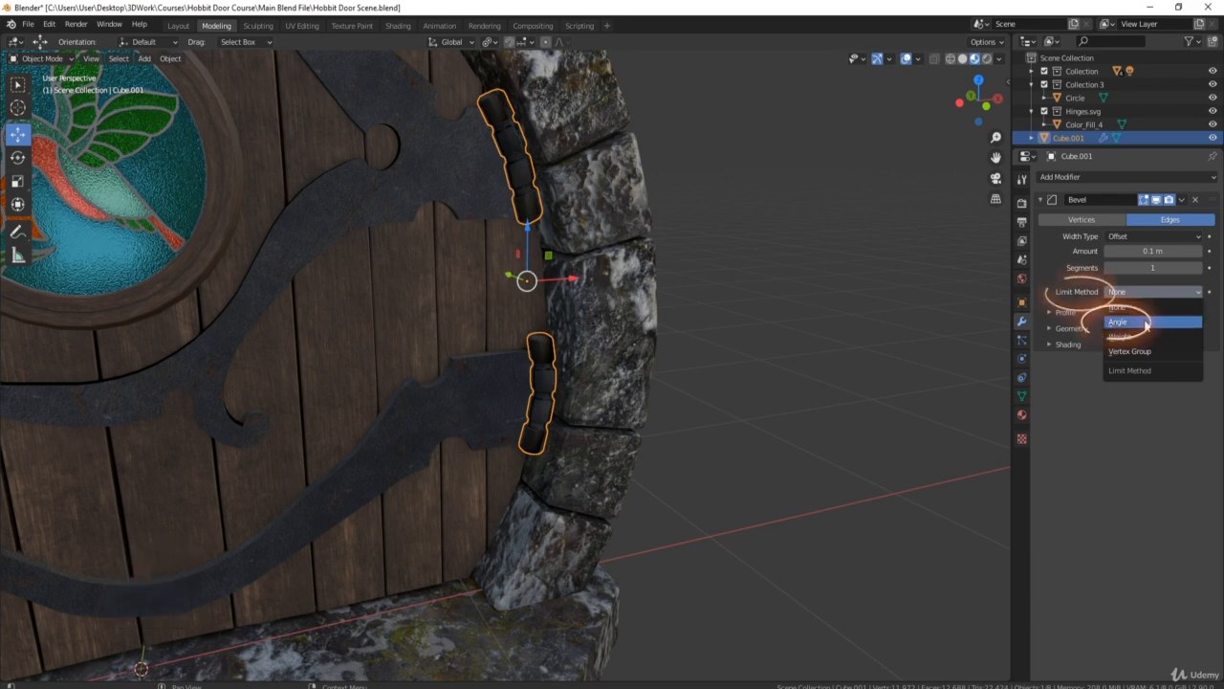
left_click(1144, 319)
- Set the hinge posts' bevel amount to 0.05 m and deselect everything
scroll(725, 436, "up", 5)
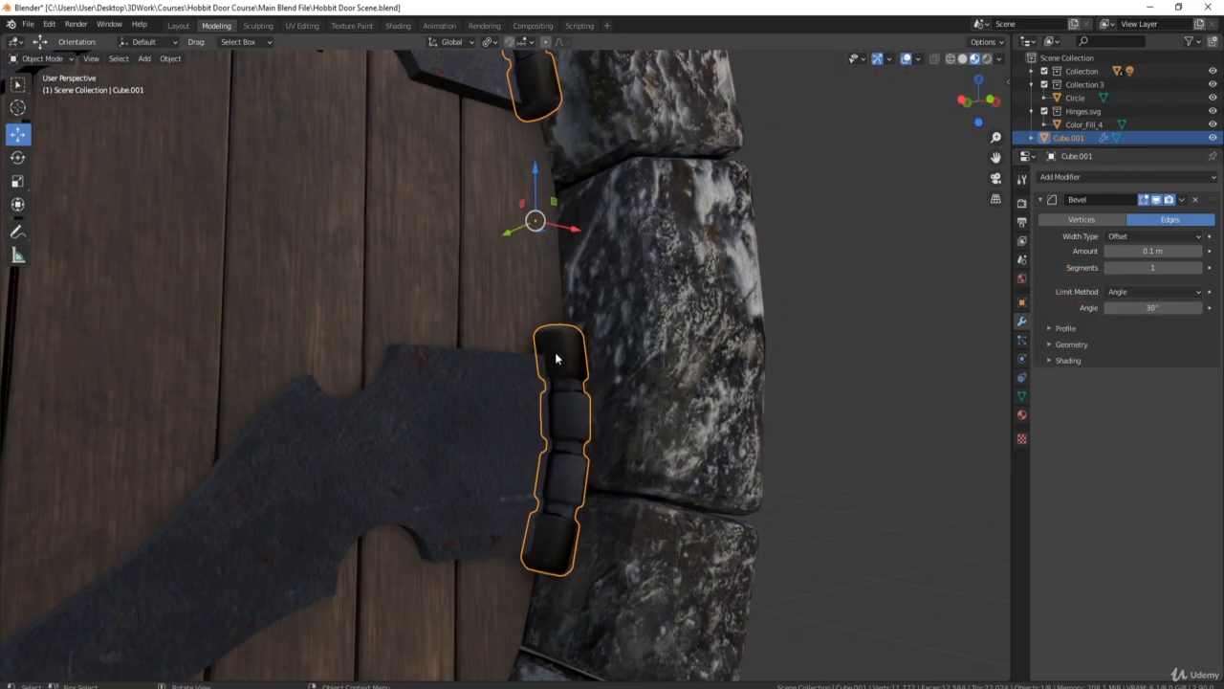
left_click(1108, 252)
left_click(1107, 252)
left_click(1108, 252)
left_click(1108, 251)
left_click(1107, 251)
left_click(1107, 251)
left_click(1107, 252)
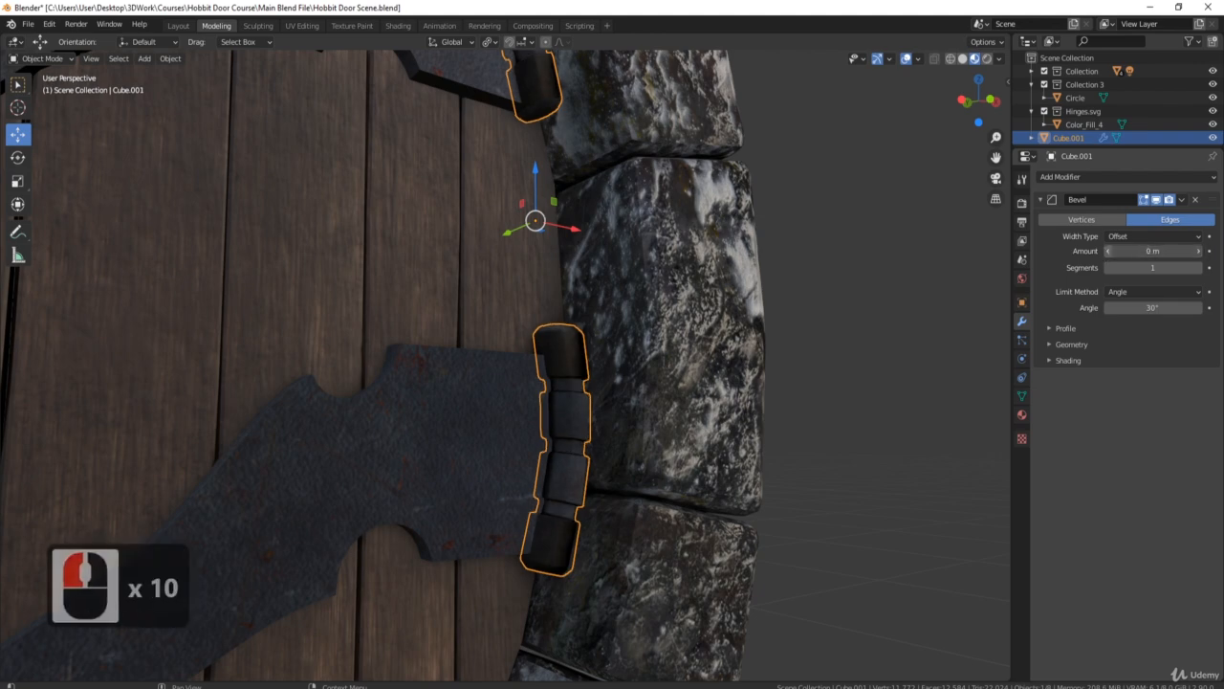
left_click(1200, 252)
left_click(1199, 253)
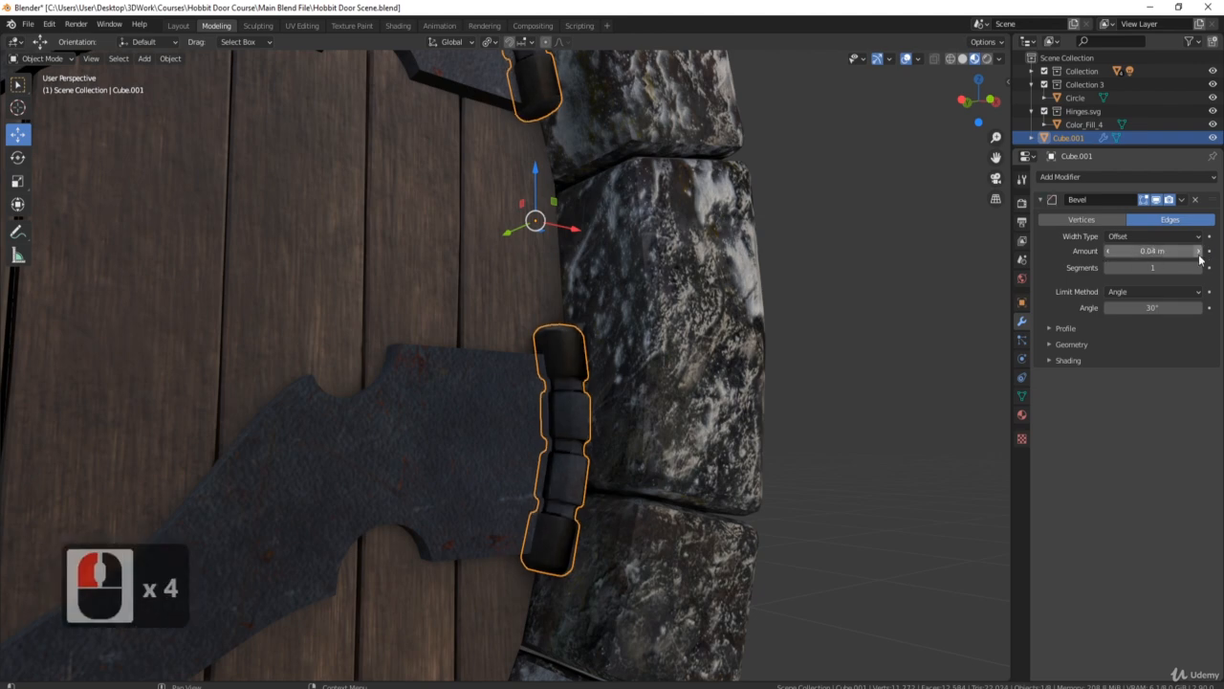
middle_click_drag(593, 382, 675, 300)
key("a")
key("a")
- Examine the beveled hinge posts up close and together with the whole door, arch and steps
scroll(584, 360, "down", 3)
scroll(614, 280, "up", 3)
scroll(613, 318, "up", 3)
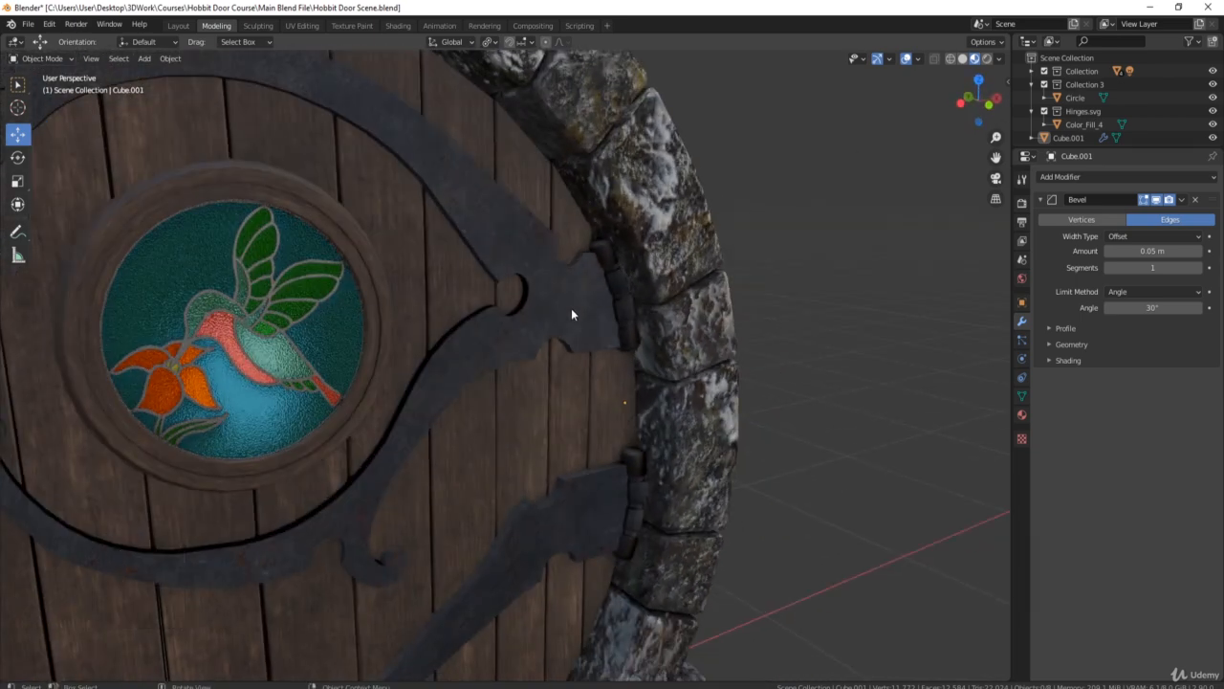
scroll(606, 333, "down", 3)
mouse_move(617, 341)
middle_mouse_down()
mouse_move(574, 344)
mouse_move(627, 339)
middle_mouse_up()
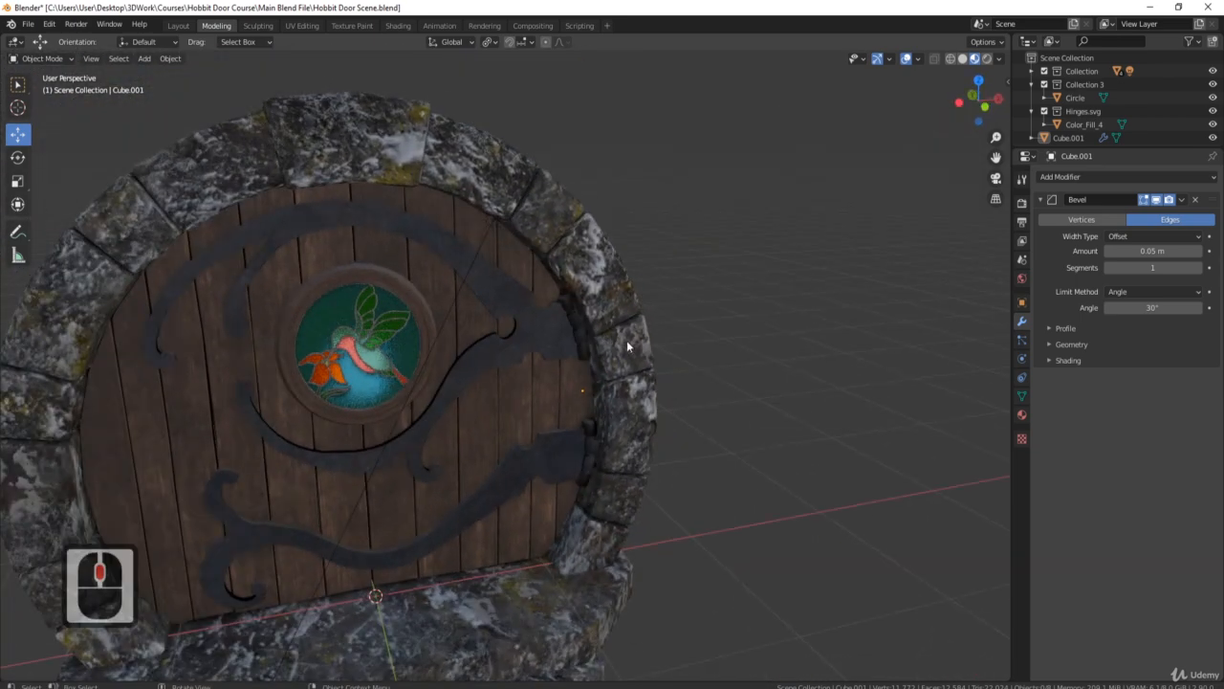
middle_click_drag(635, 416, 685, 350)
scroll(641, 356, "up", 3)
scroll(612, 326, "down", 6)
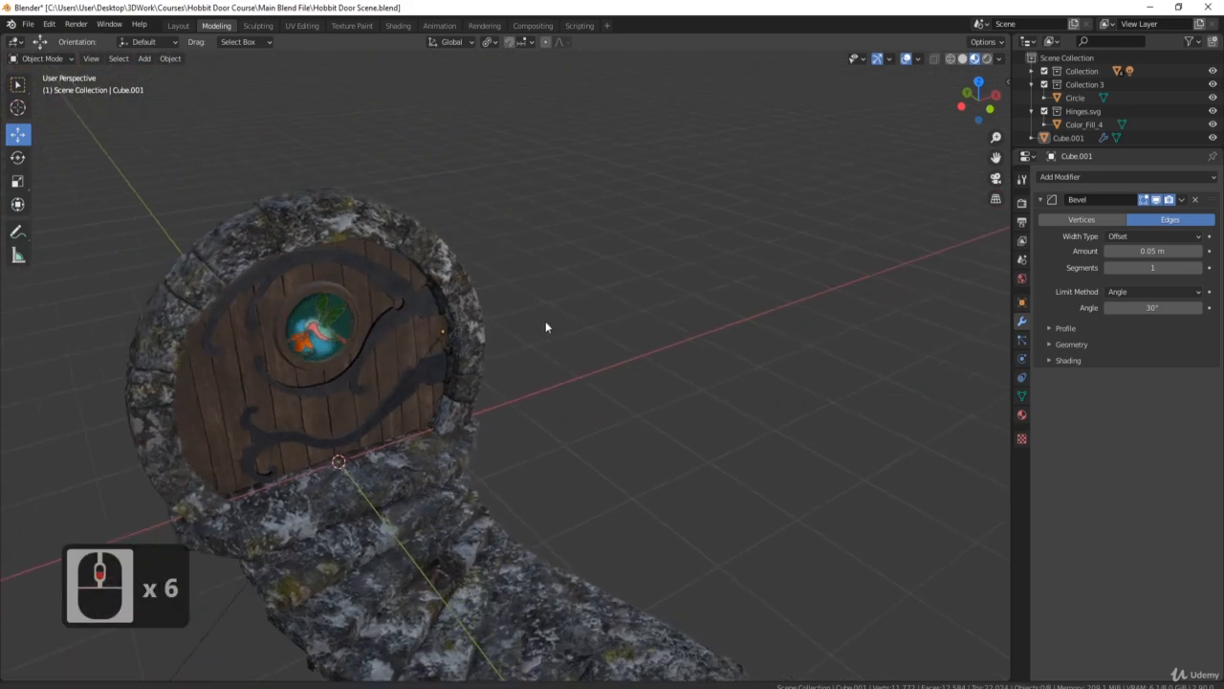
middle_click_drag(546, 328, 309, 318, "shift")
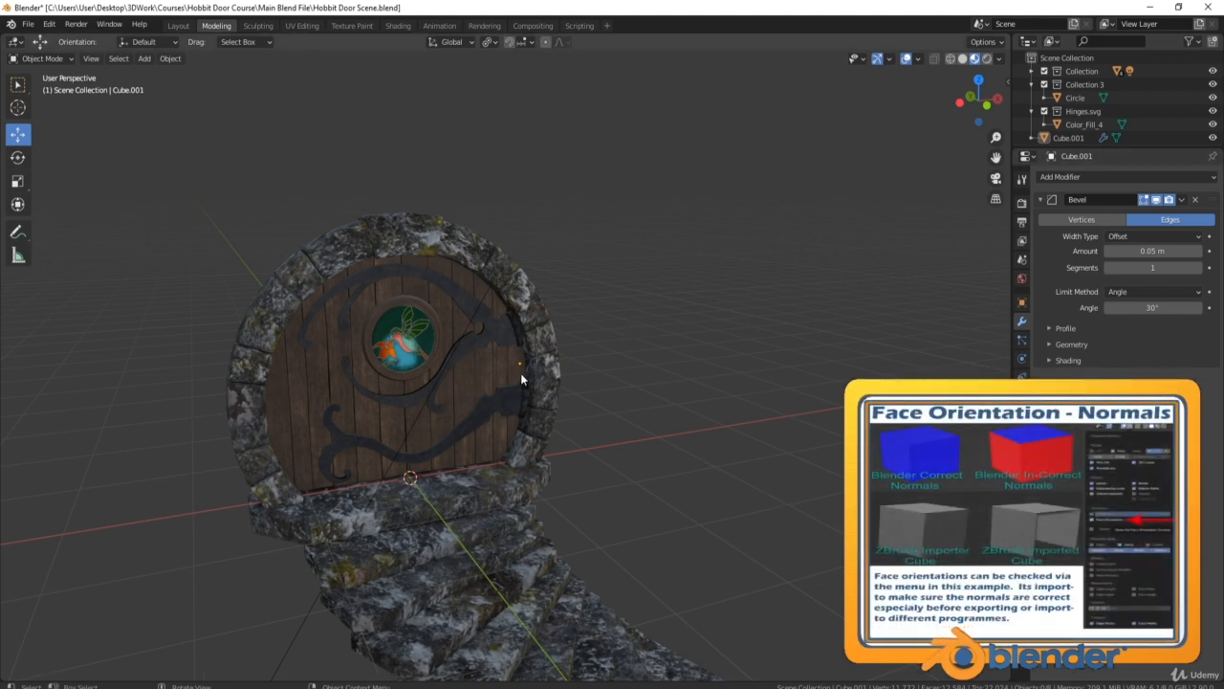
- Turn on the Face Orientation overlay and inspect the door, hinges, arch and steps for reversed faces
left_click(918, 59)
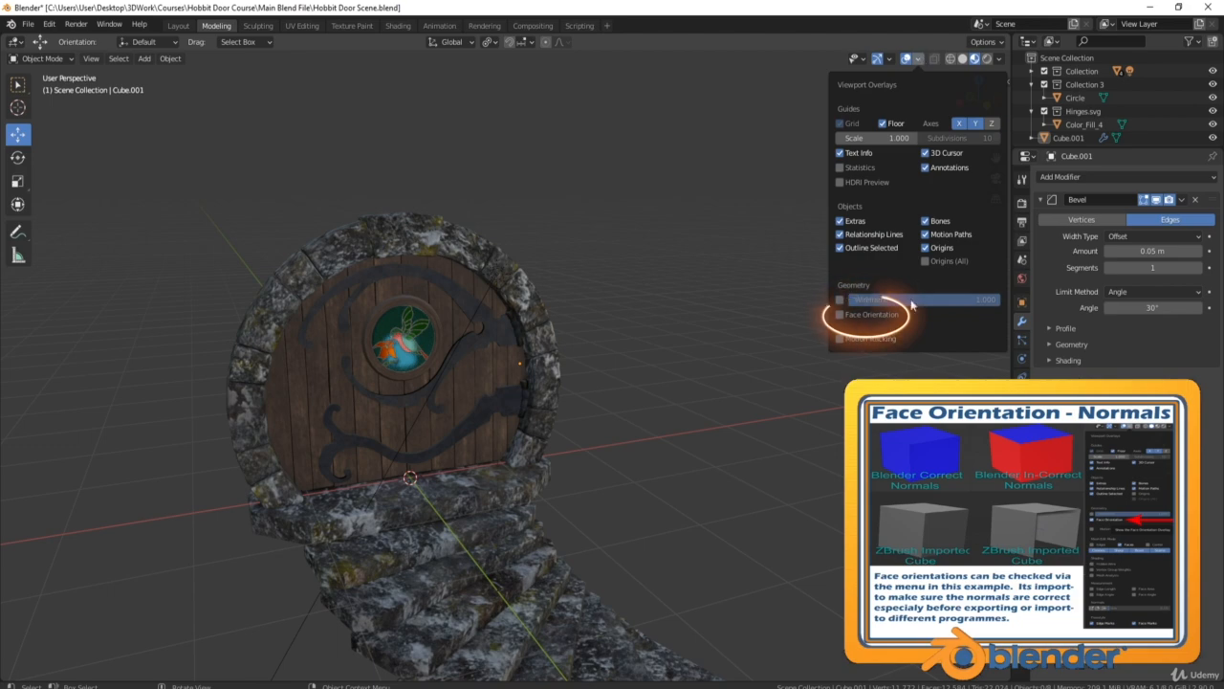
left_click(840, 314)
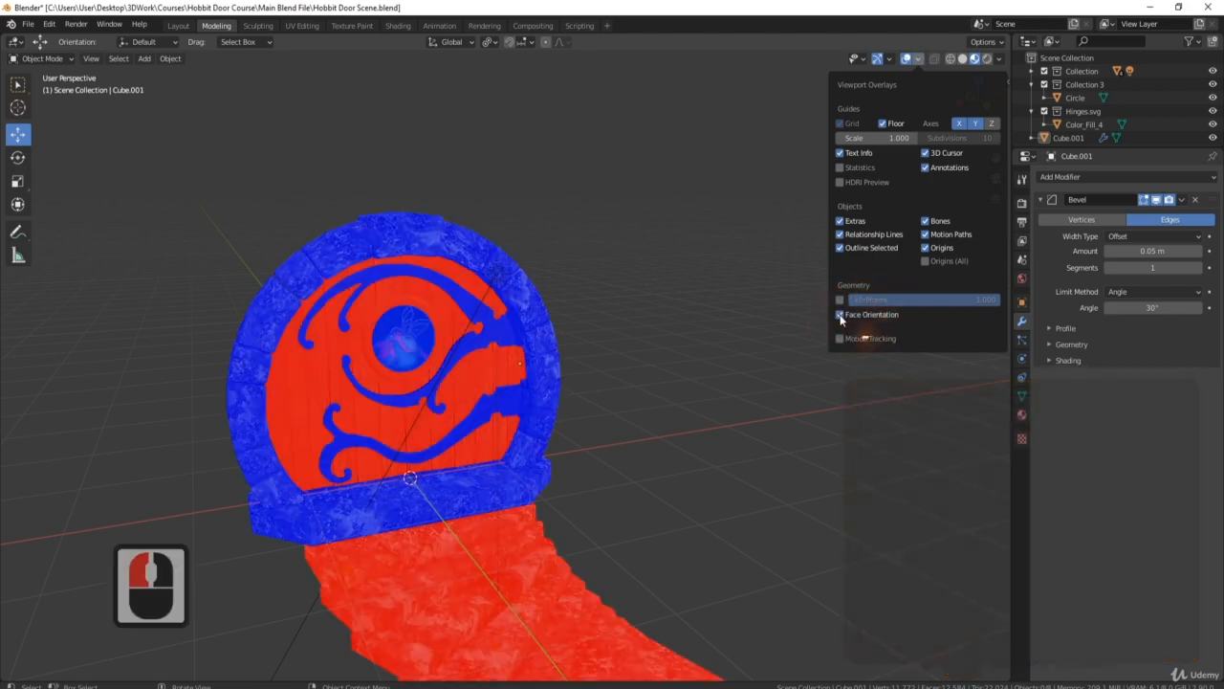
middle_click_drag(549, 392, 767, 582, "shift")
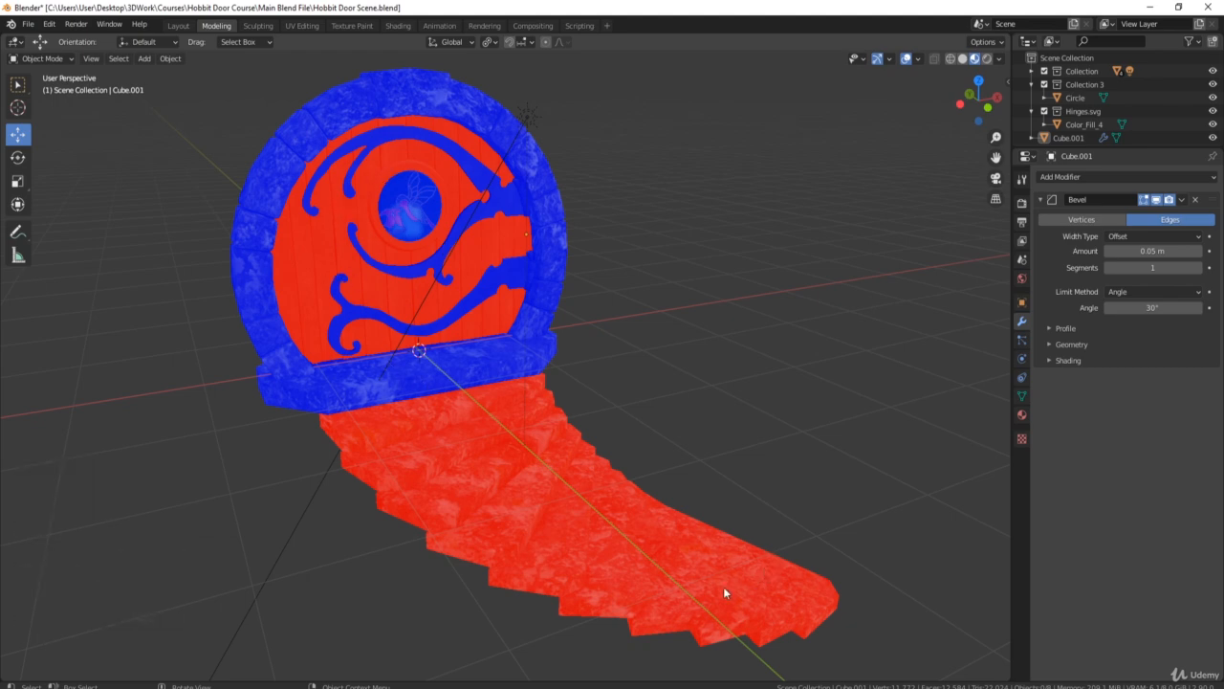
middle_click_drag(816, 615, 748, 519)
scroll(653, 458, "up", 6)
middle_click_drag(652, 457, 682, 421)
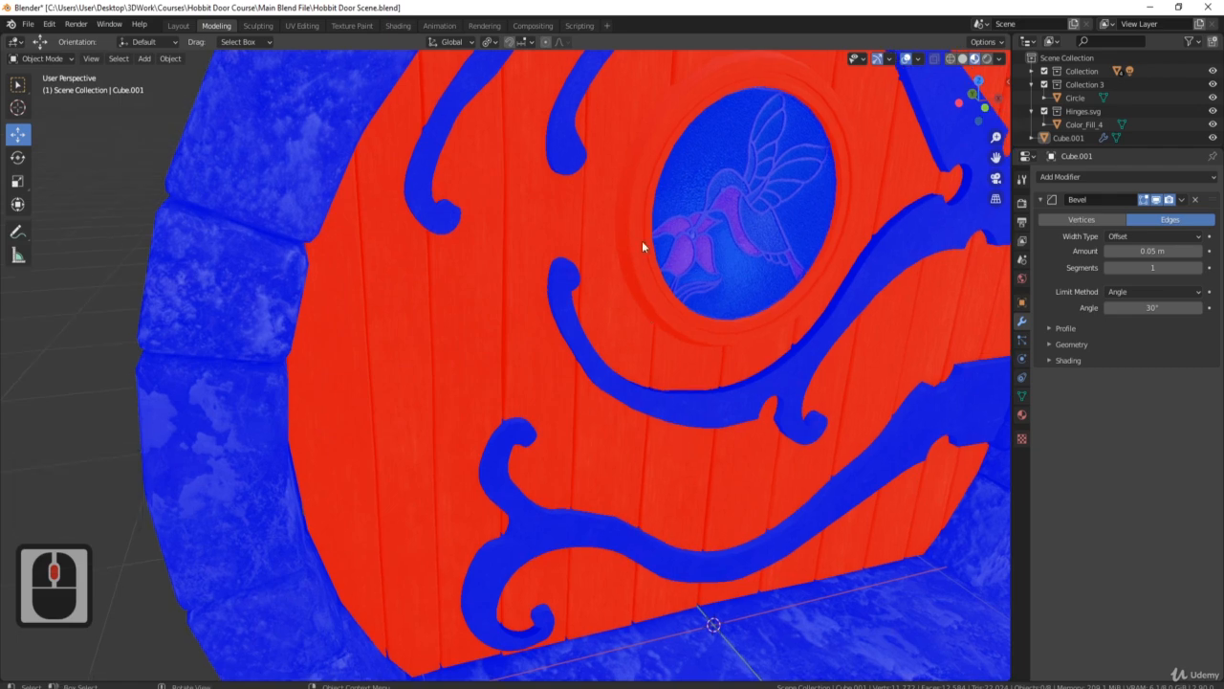
middle_click_drag(637, 245, 593, 330)
scroll(590, 350, "down", 9)
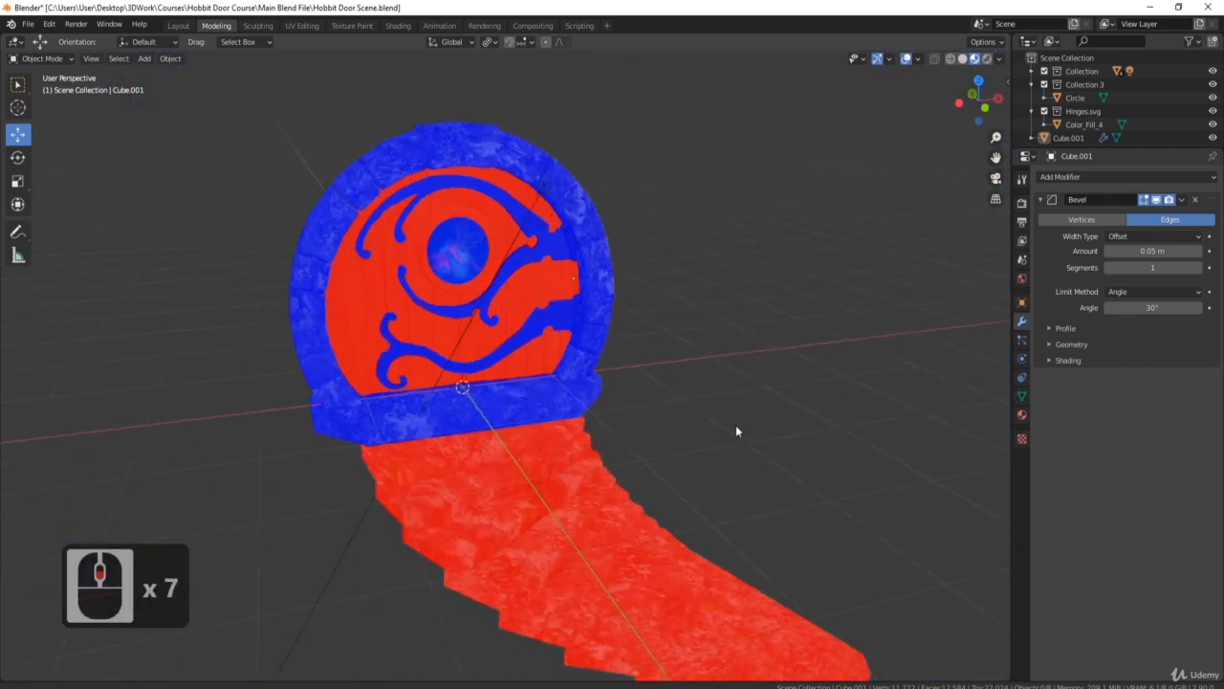
middle_click_drag(736, 430, 747, 623, "shift")
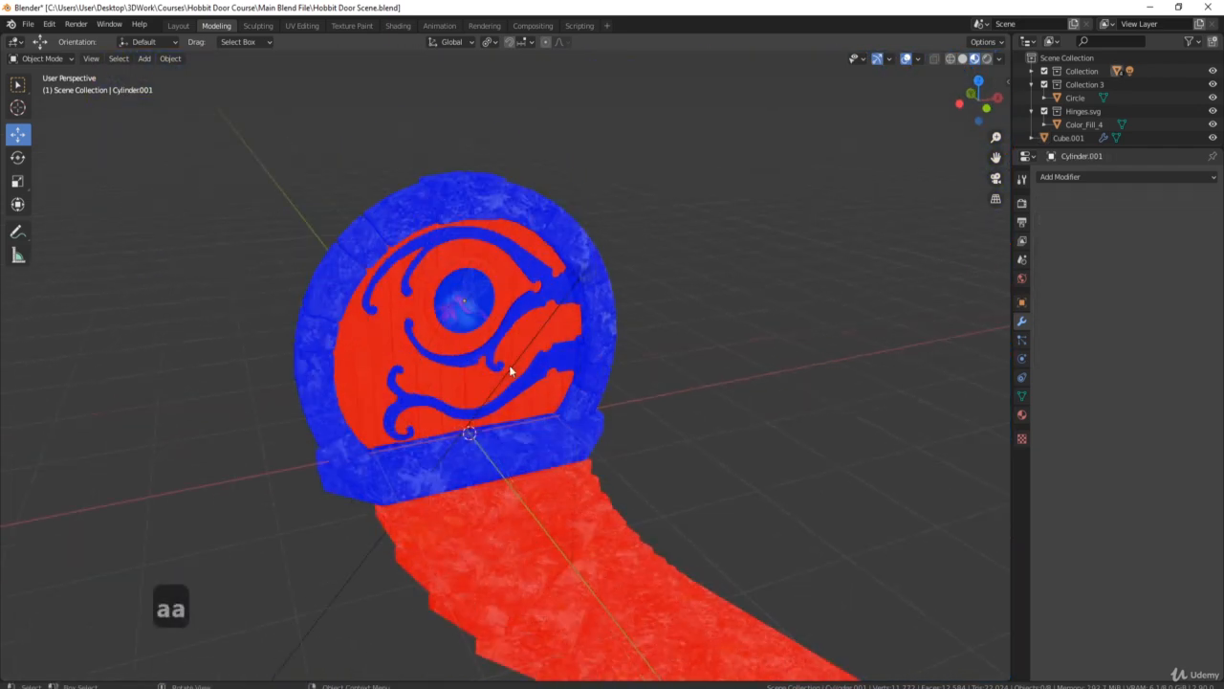
- In Edit Mode of the round window object, select the linked frame ring and recalculate its normals
left_click(441, 325)
middle_click_drag(441, 325, 557, 330)
scroll(560, 327, "up", 6)
key("Tab")
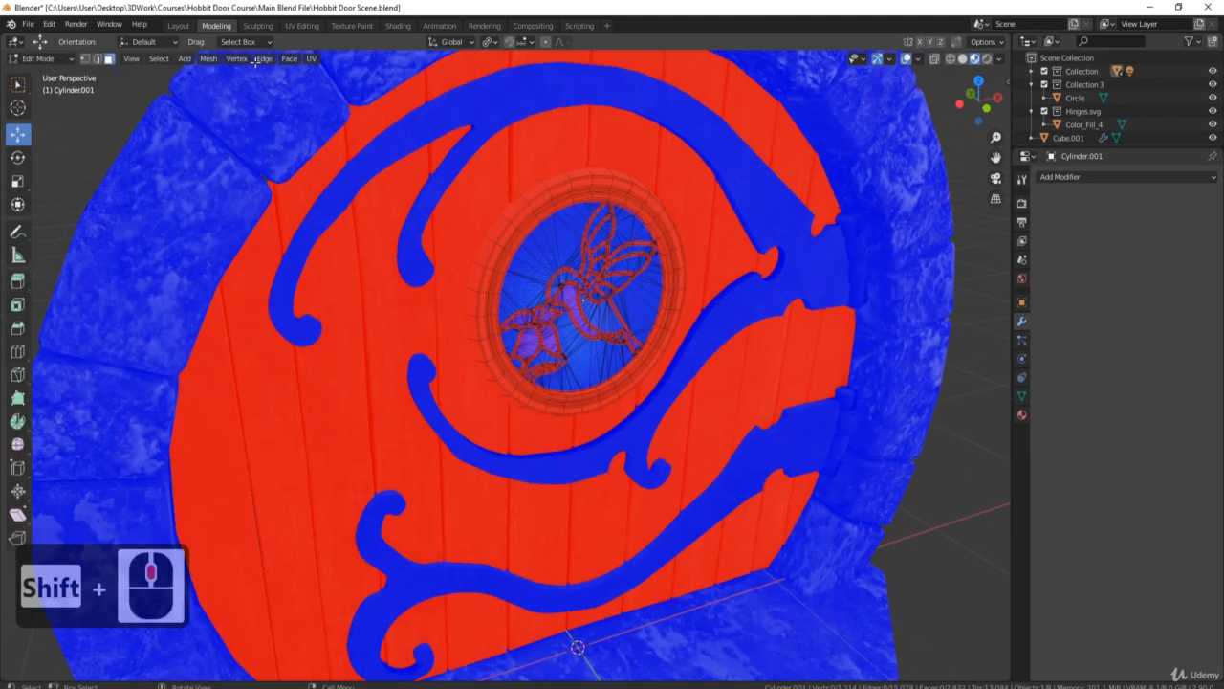
double_click(489, 344)
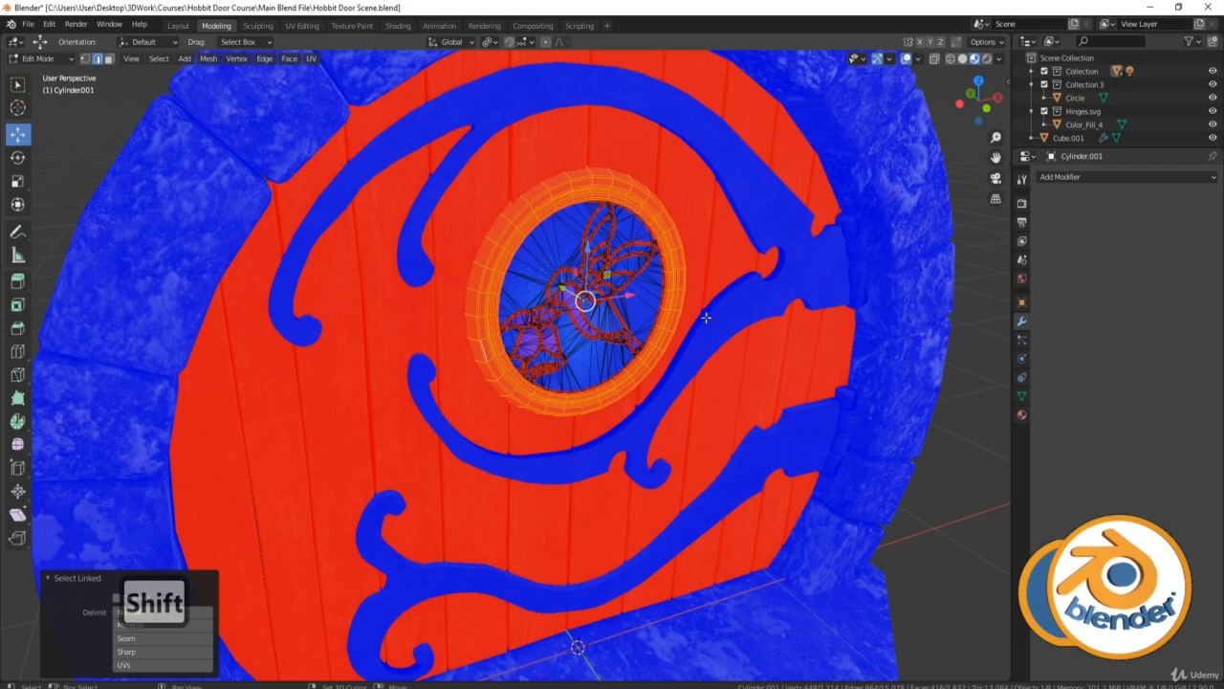
key("shift+n")
scroll(706, 316, "up", 3)
scroll(684, 325, "up", 6)
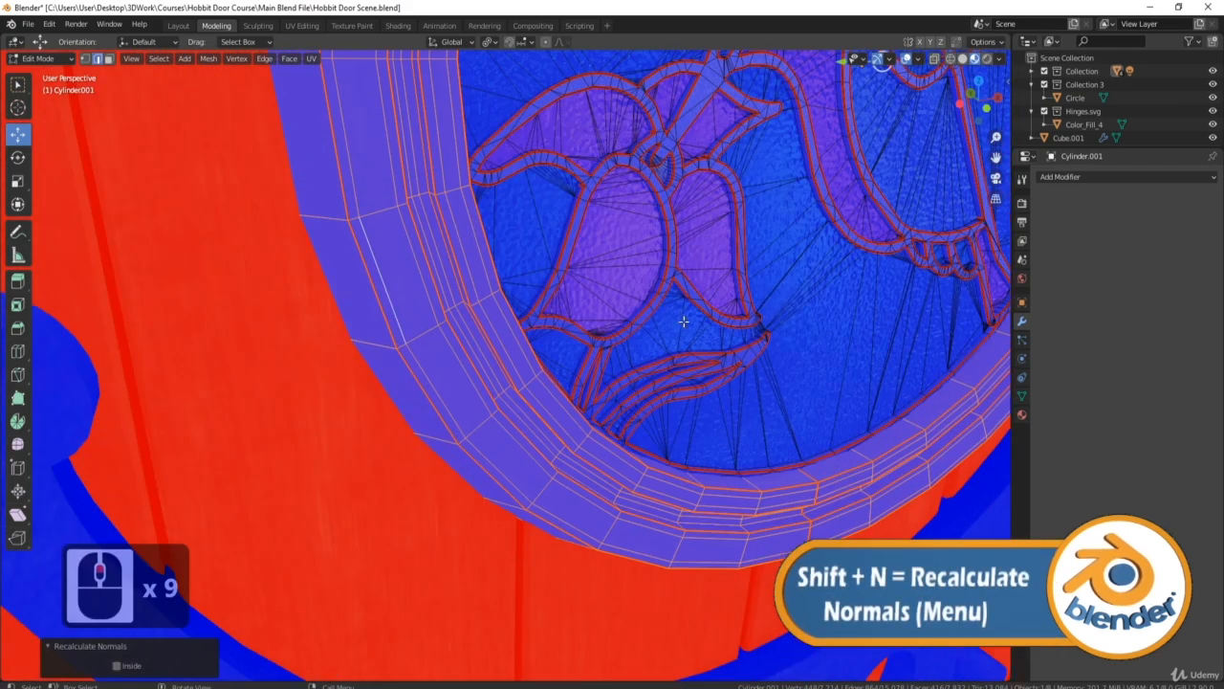
- Check the window frame ring's face orientation against the whole door, then return to Object Mode
scroll(564, 296, "down", 8)
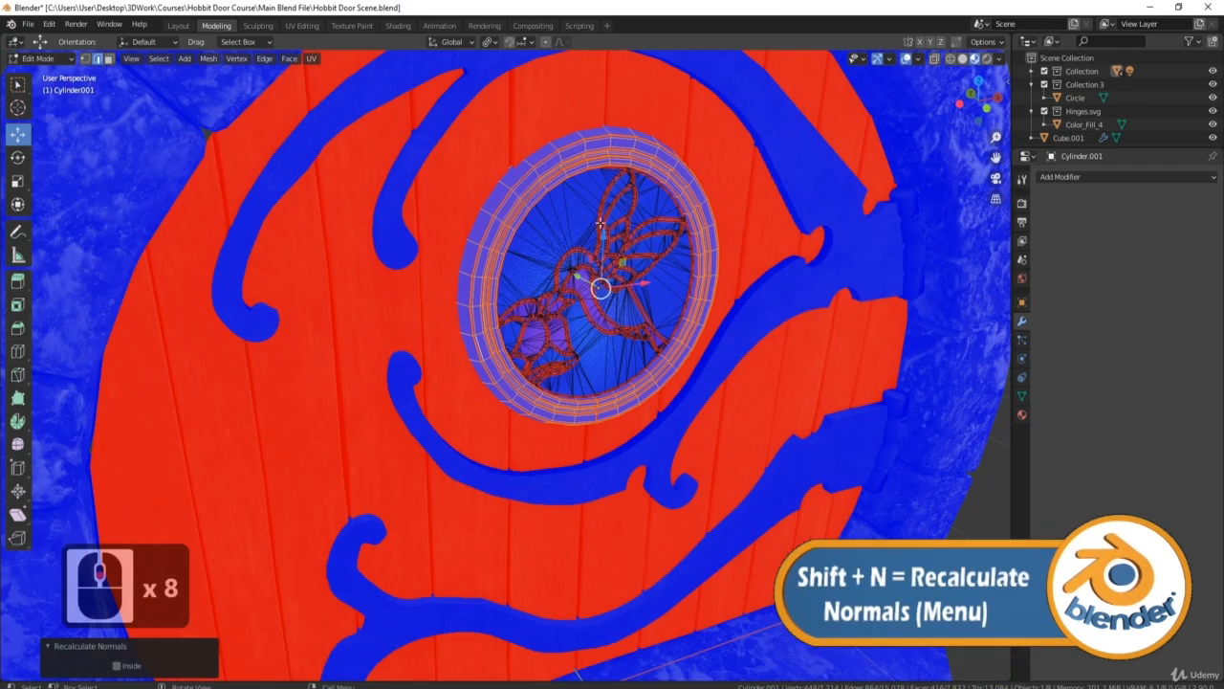
scroll(608, 199, "down", 3)
middle_click_drag(609, 199, 600, 225)
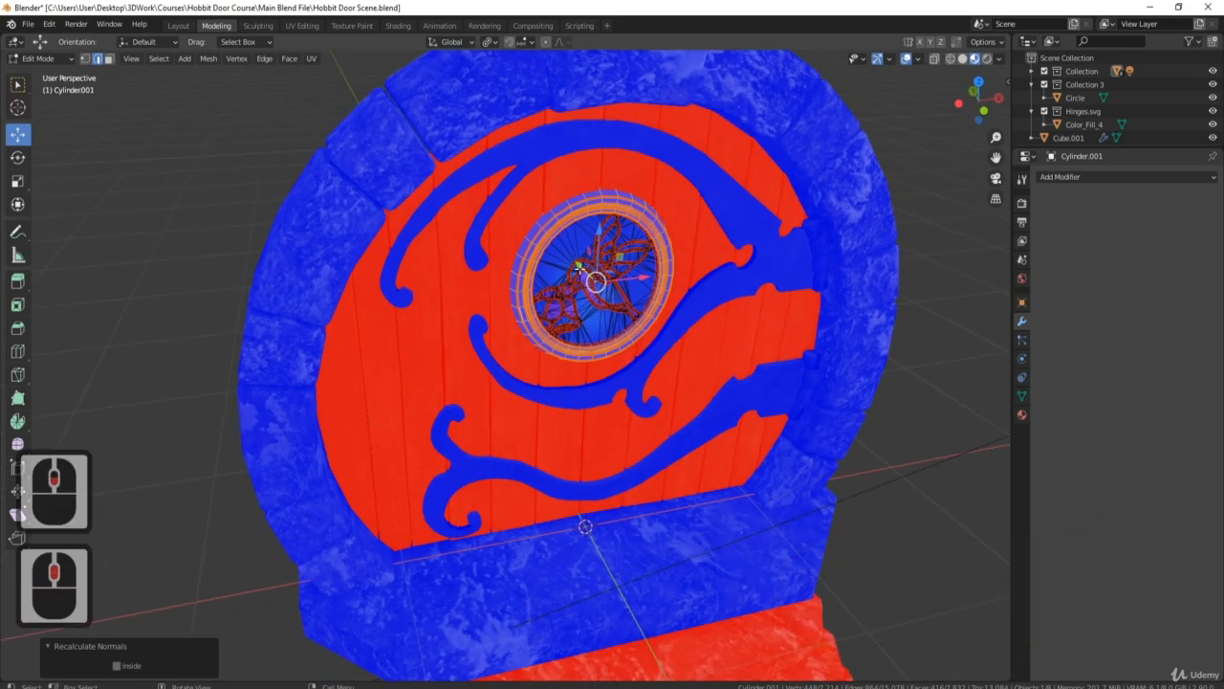
key("Tab")
- Select the door planks and stone steps together and recalculate the normals of all their geometry in Edit Mode
scroll(695, 555, "down", 4)
middle_click_drag(695, 555, 619, 393, "shift")
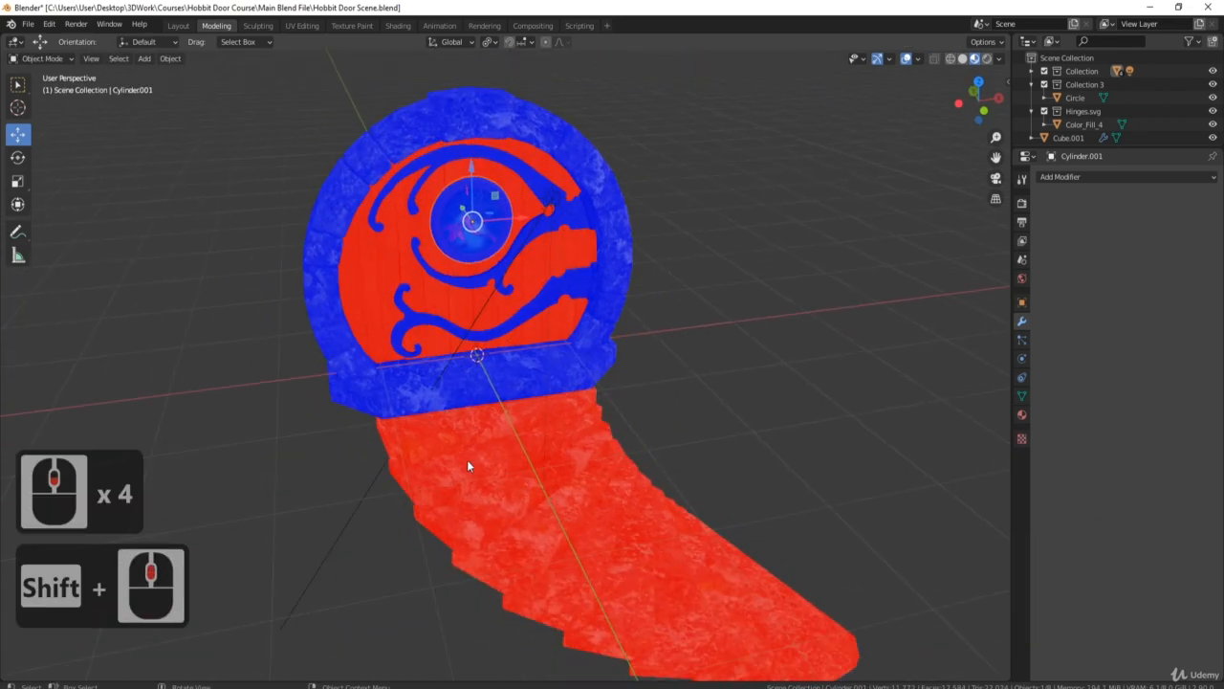
left_click(370, 287)
left_click(524, 505, "shift")
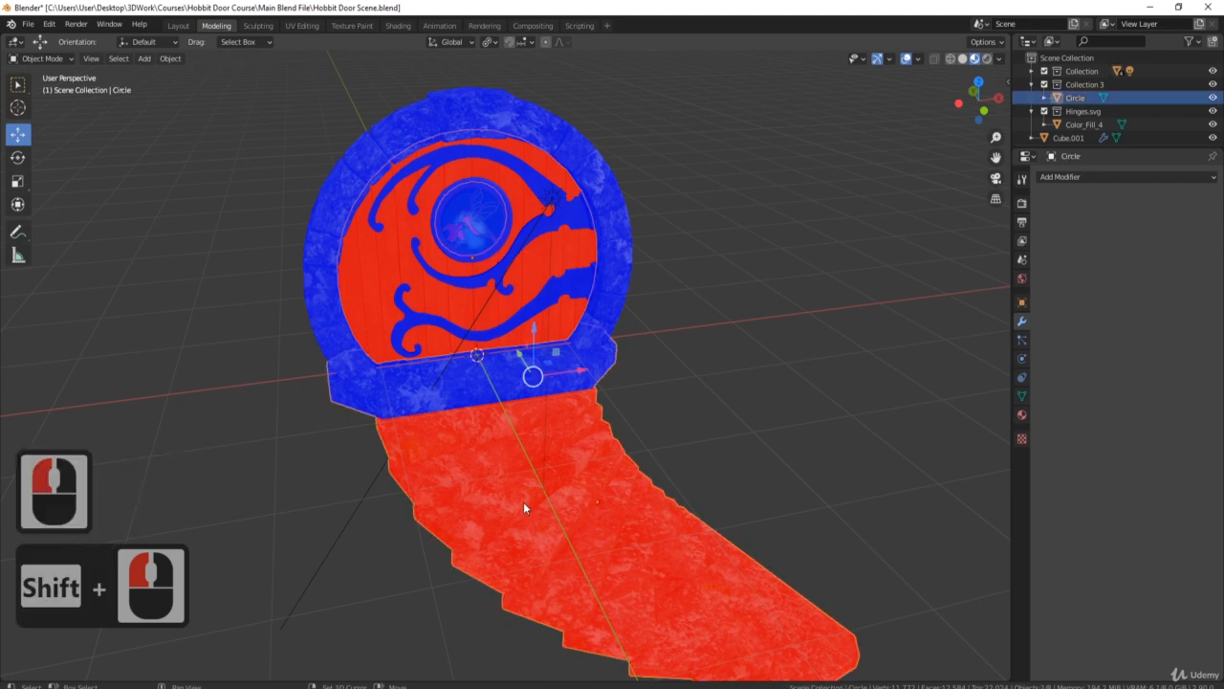
key("Tab")
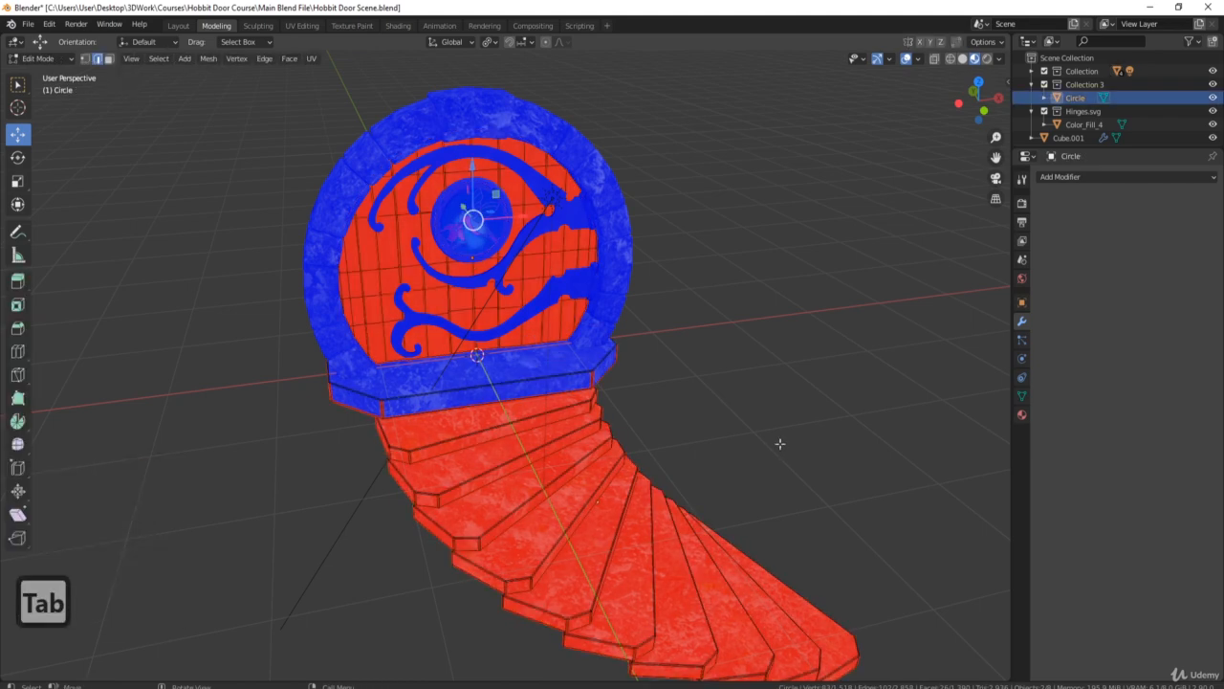
key("a")
key("shift+n")
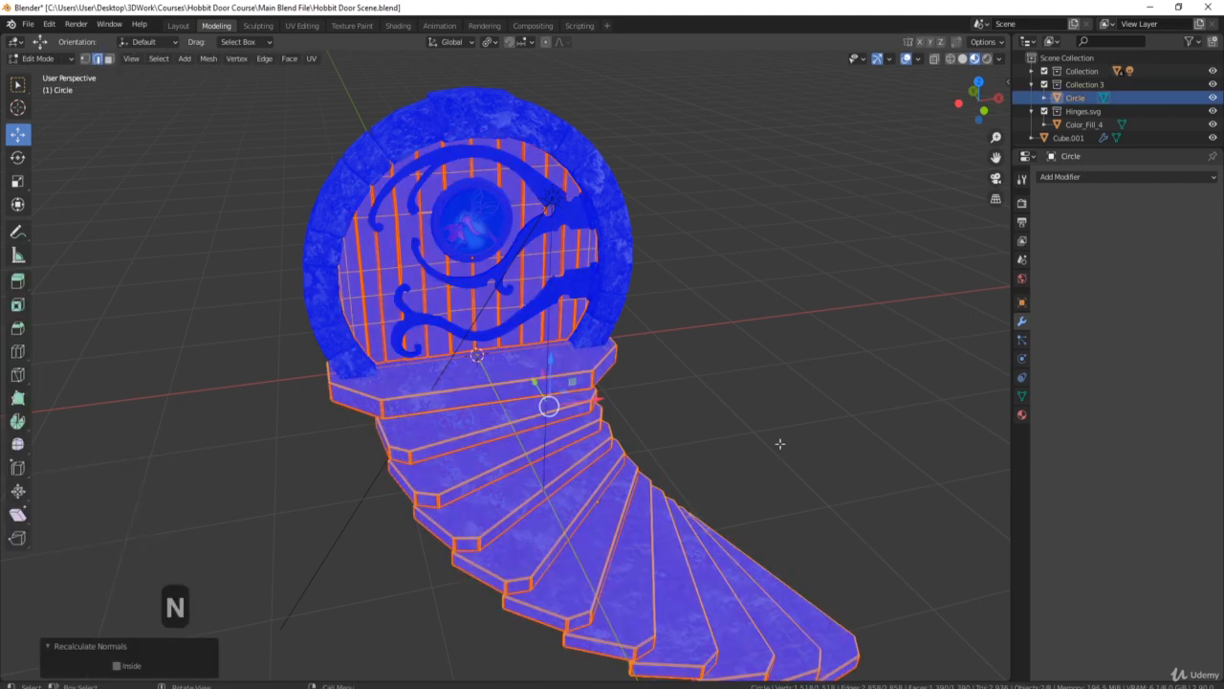
middle_click_drag(780, 443, 670, 402)
- Return to Object Mode and turn off the Face Orientation overlay
left_click(917, 59)
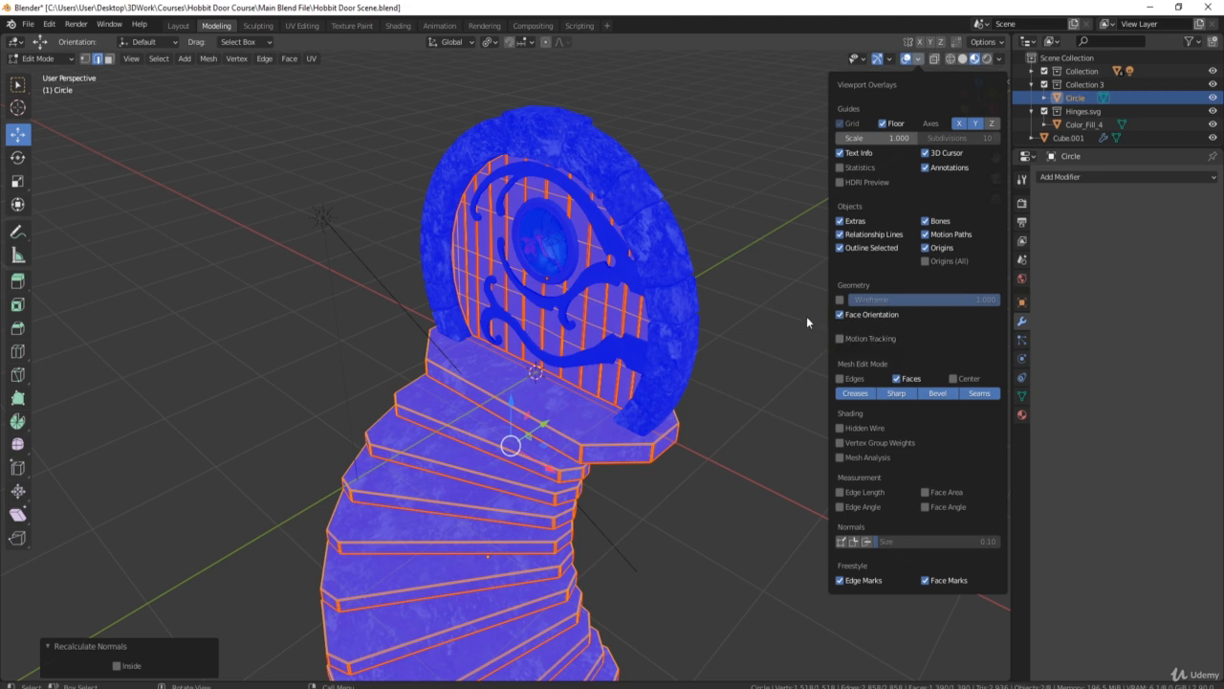
key("Tab")
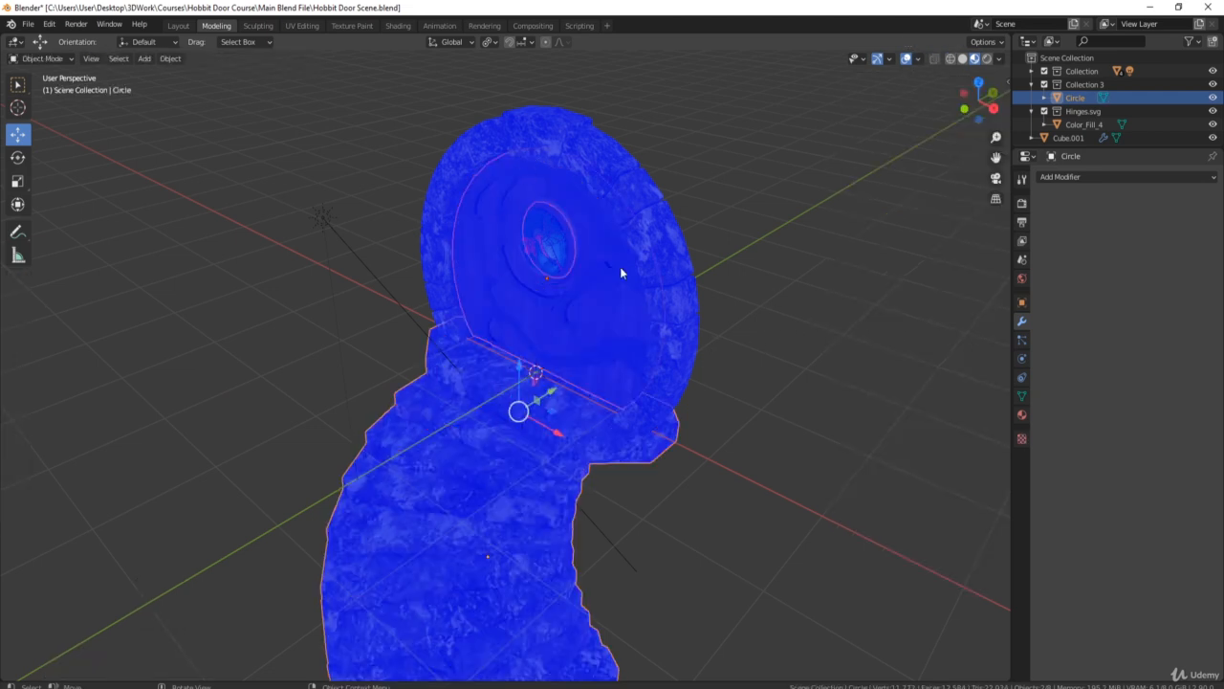
left_click(919, 58)
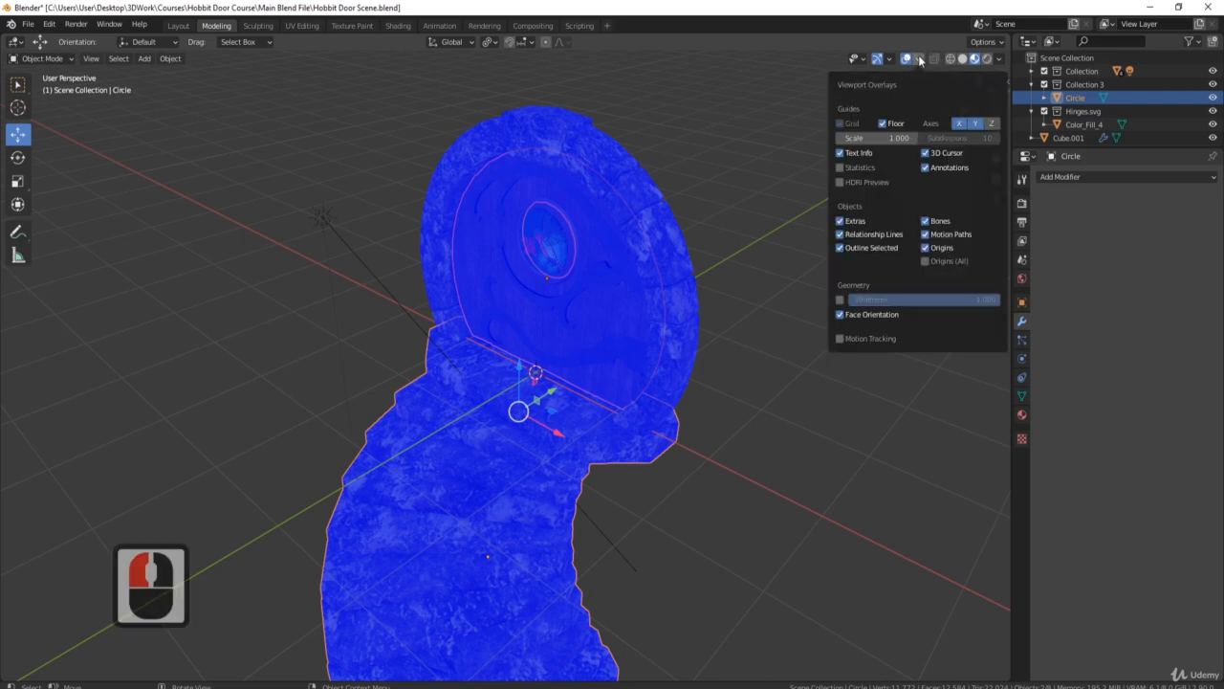
left_click(840, 314)
- Inspect the textured door, window, hinges, arch and steps from the front and from an angle
middle_click_drag(573, 282, 698, 243)
middle_click_drag(678, 304, 511, 310)
scroll(512, 310, "up", 2)
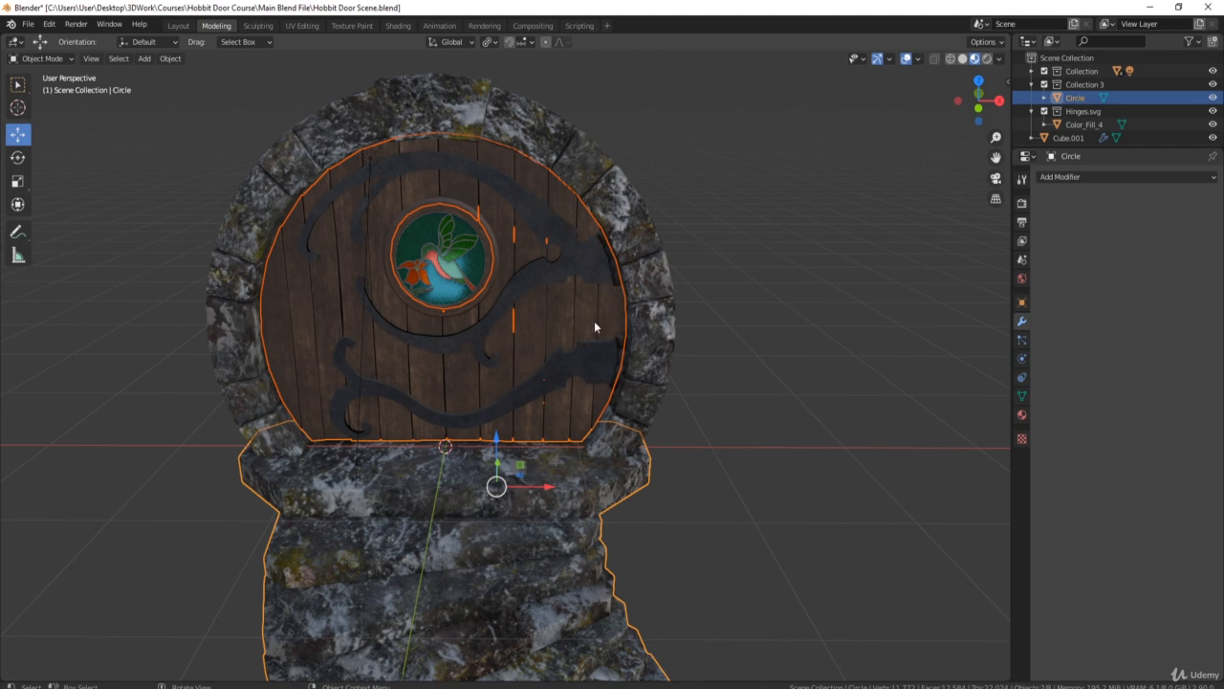
scroll(571, 303, "down", 3)
middle_click(549, 309)
scroll(549, 309, "down", 2)
middle_click_drag(550, 309, 587, 401)
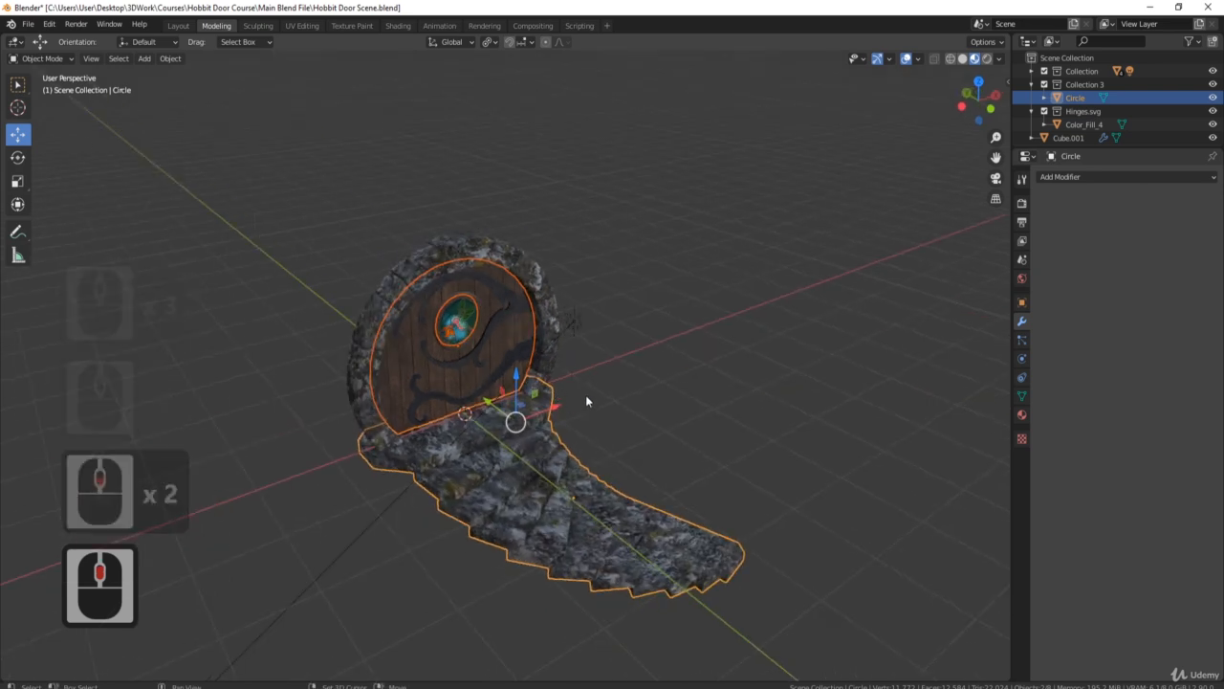